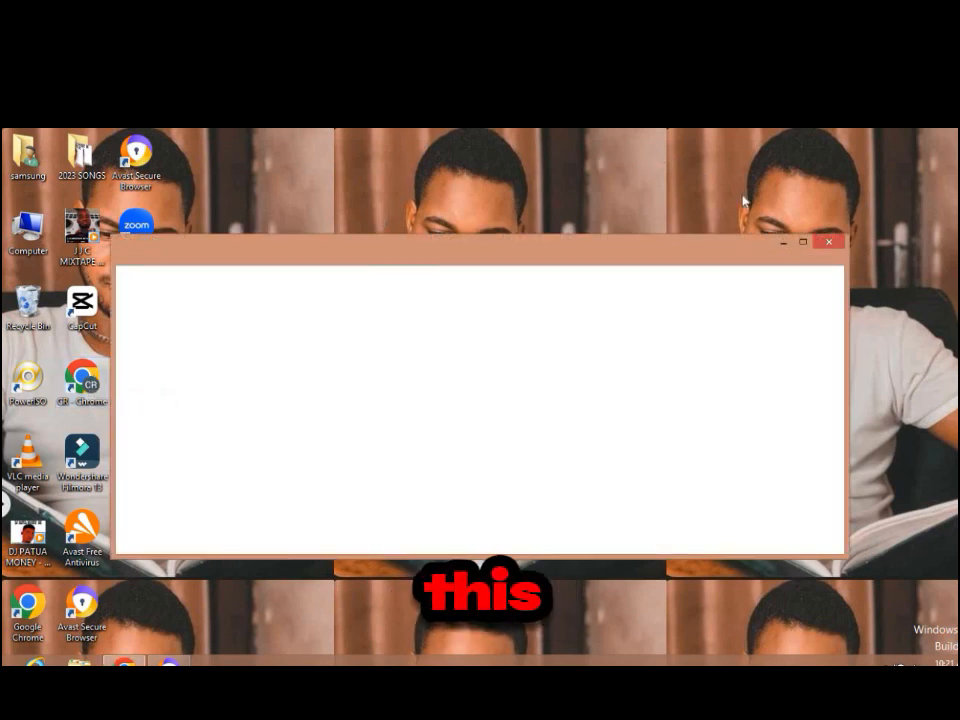
Maximize the browser window, search Google for canva, and open the Canva website from the results.
left_click(803, 242)
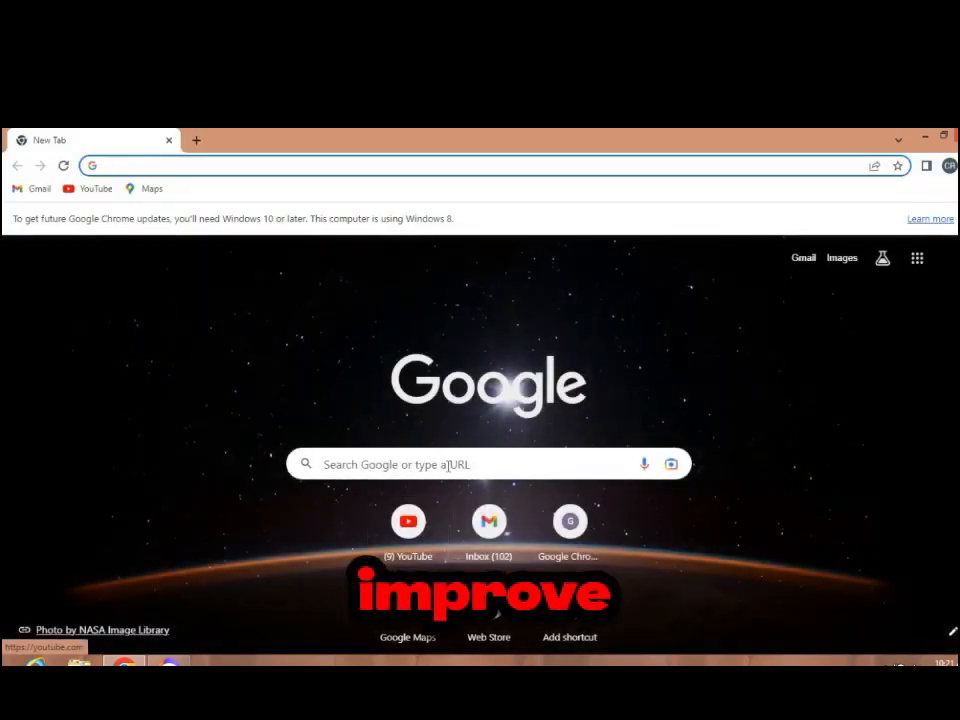
left_click(448, 464)
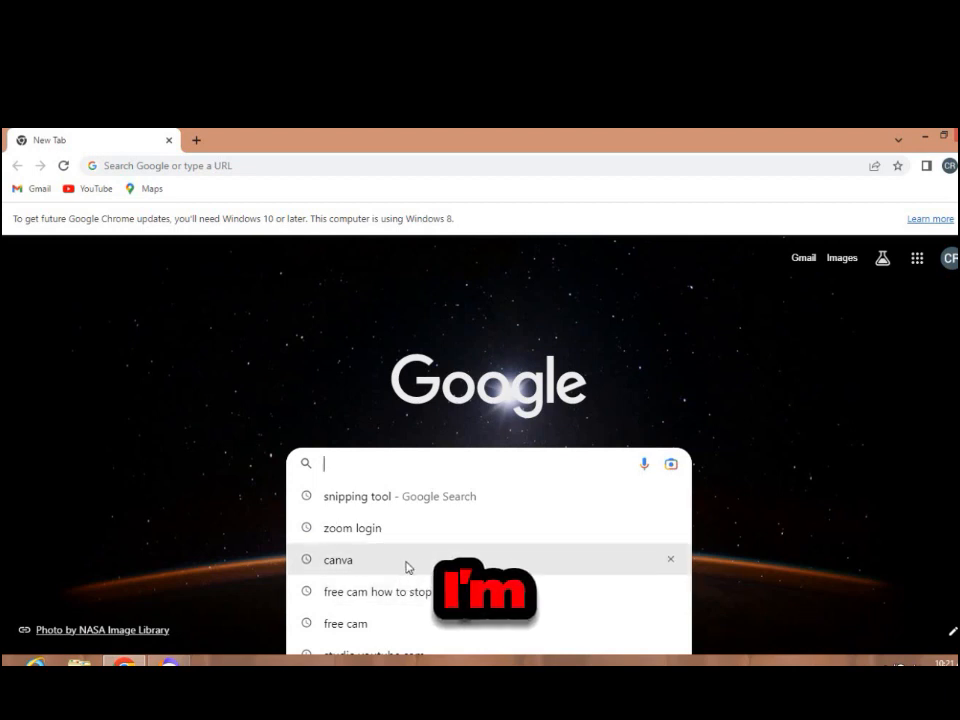
left_click(358, 567)
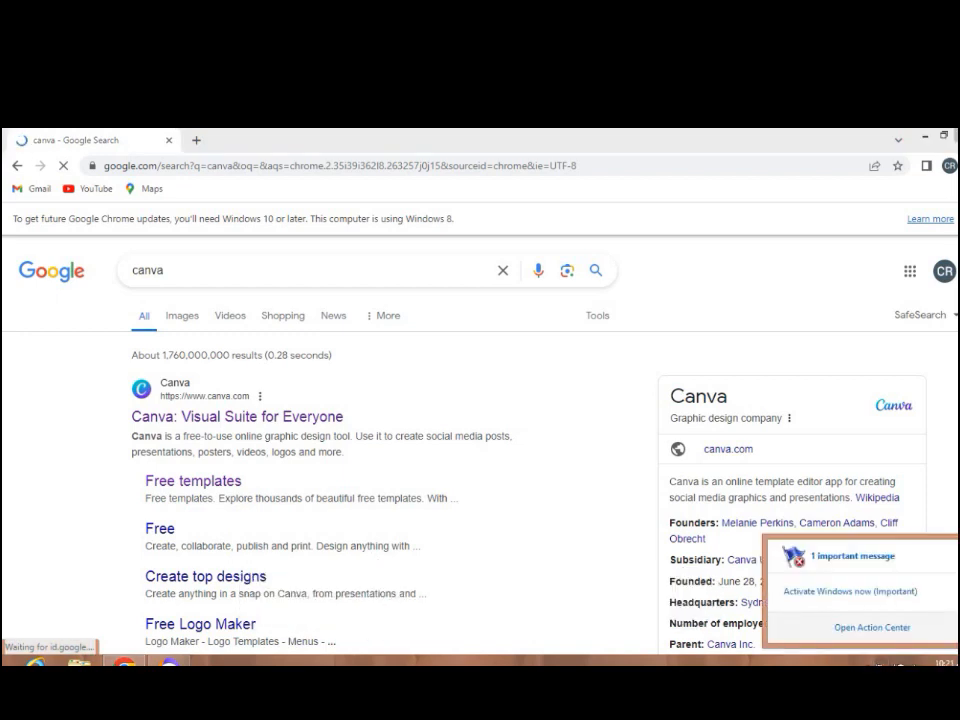
left_click(892, 664)
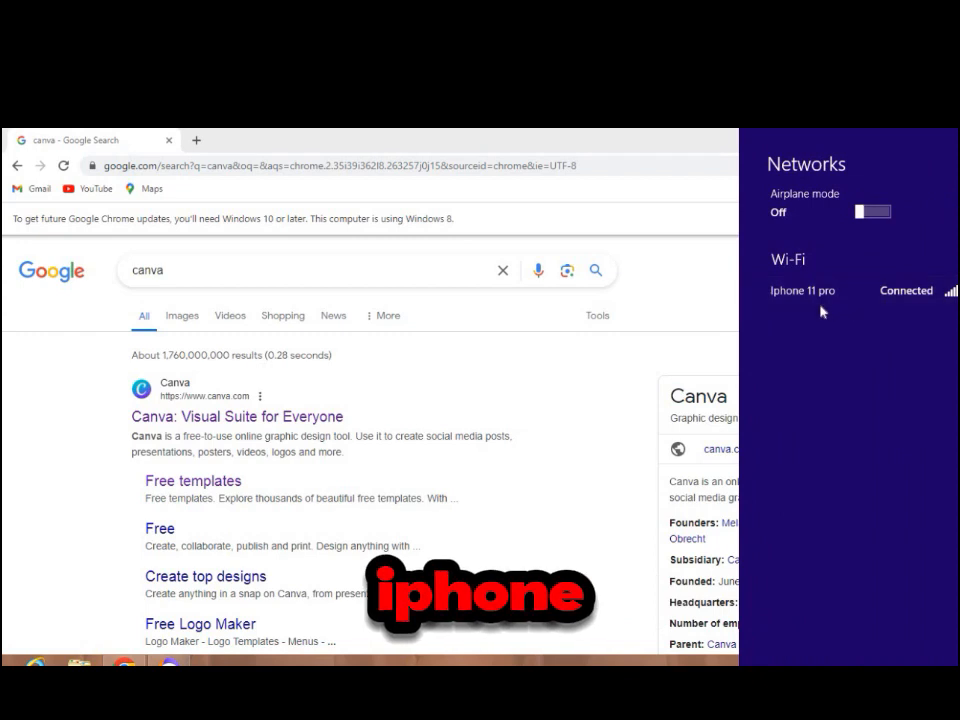
left_click(276, 427)
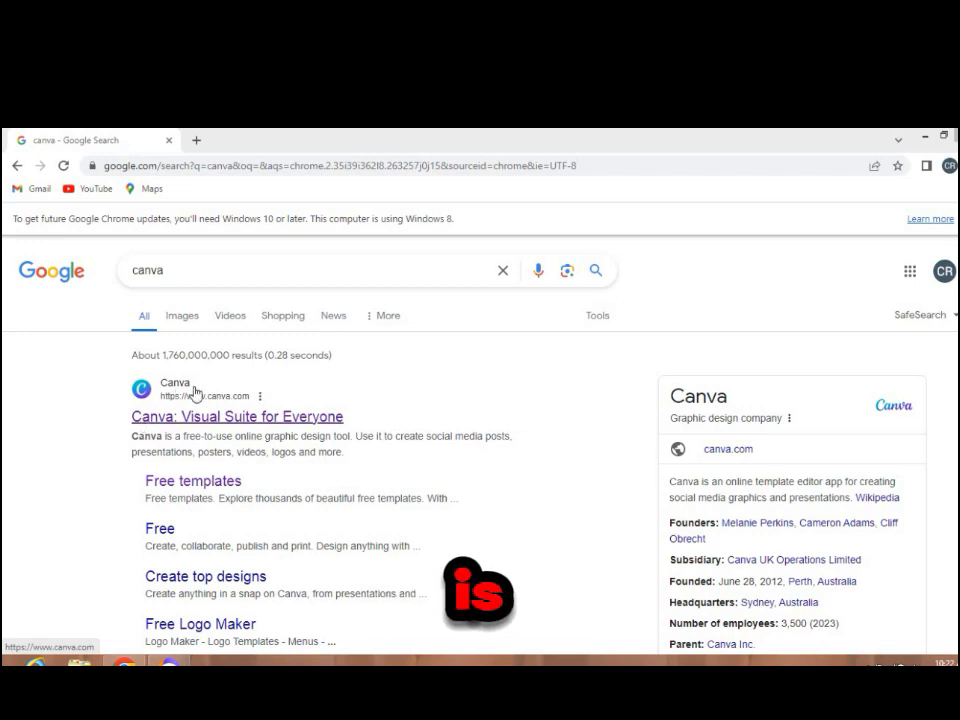
left_click(226, 419)
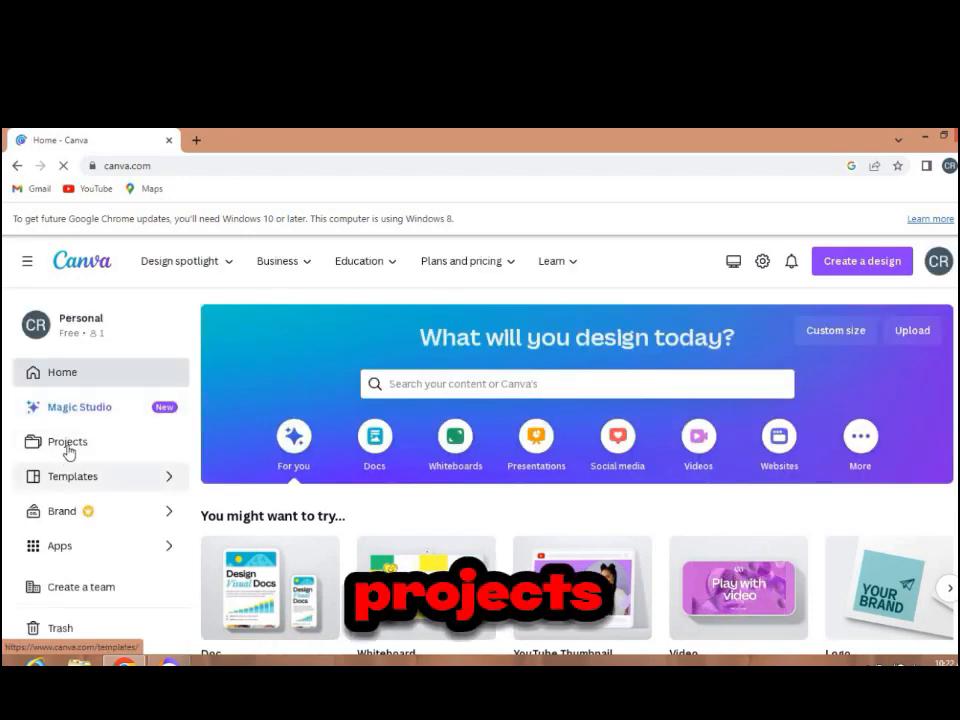
Open the "Add a subheading" YouTube thumbnail design from the Canva projects.
left_click(67, 445)
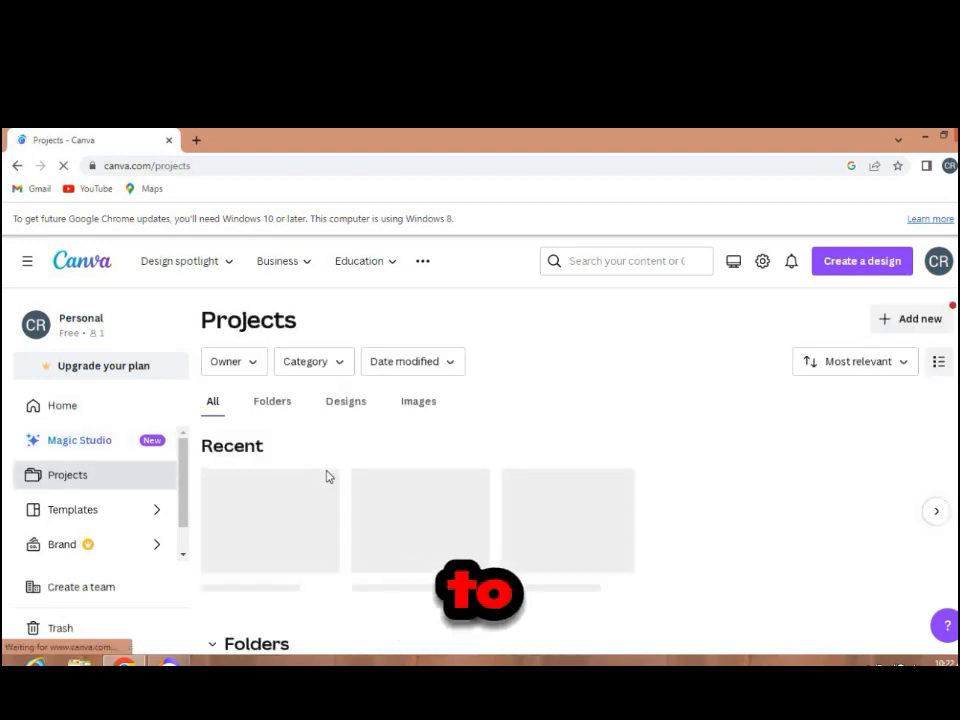
scroll(246, 465, "down", 1)
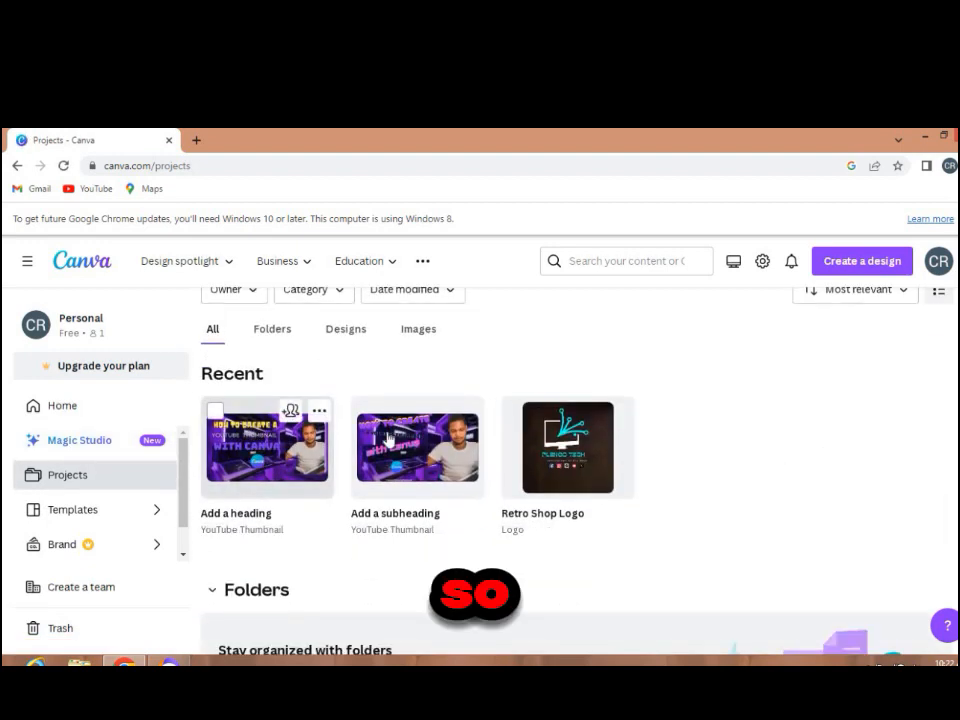
left_click(401, 436)
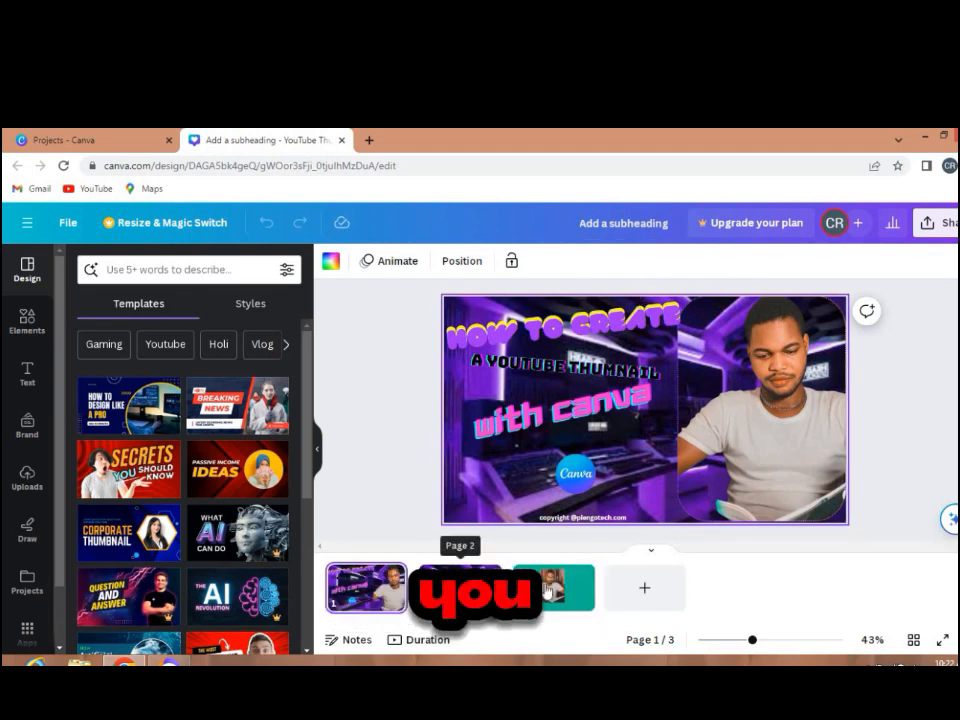
Add a fourth page to the design and set the uploaded purple studio photo as its background.
left_click(624, 586)
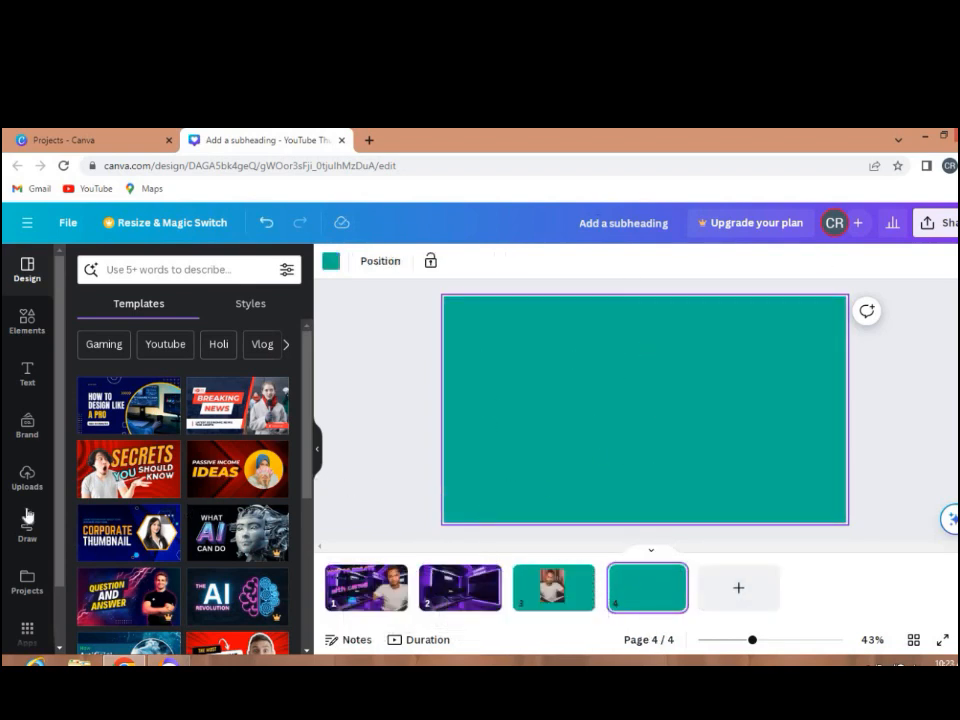
left_click(26, 478)
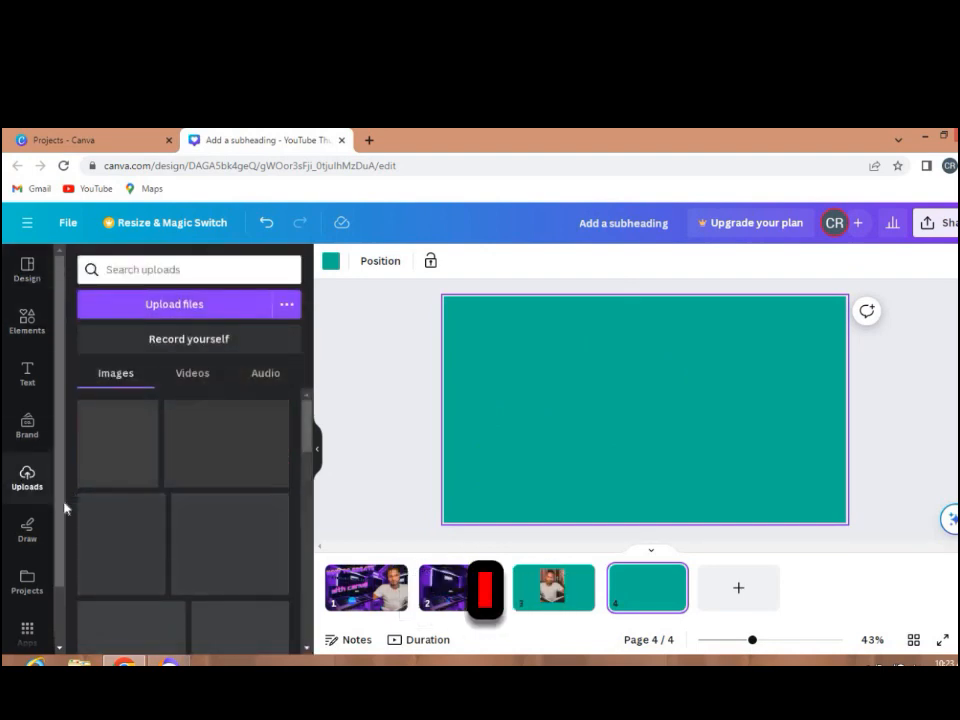
scroll(18, 610, "down", 1)
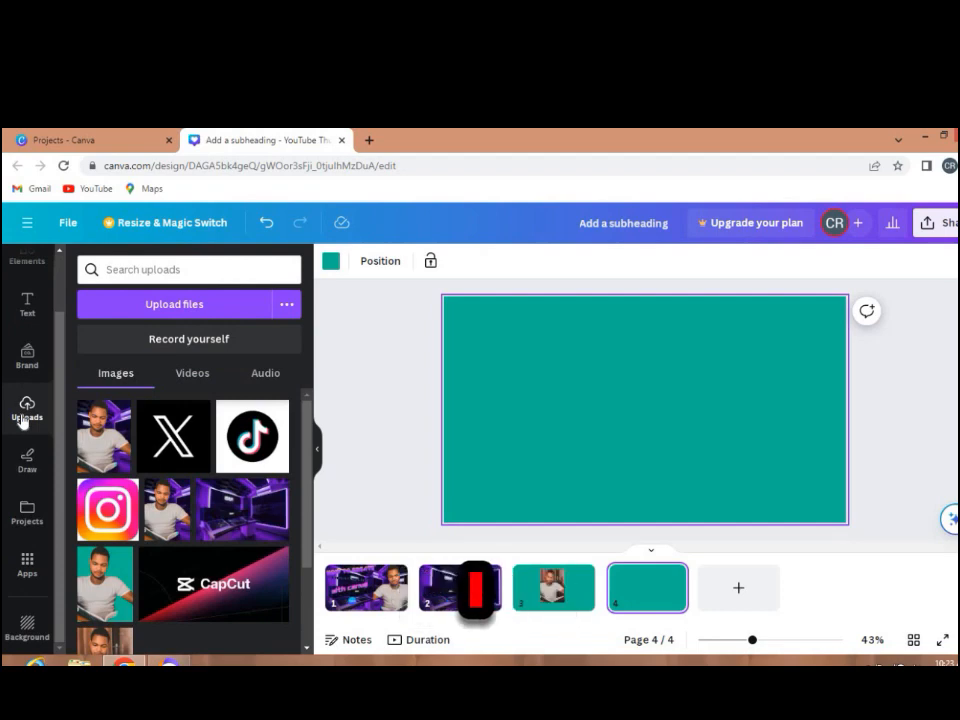
scroll(243, 440, "down", 1)
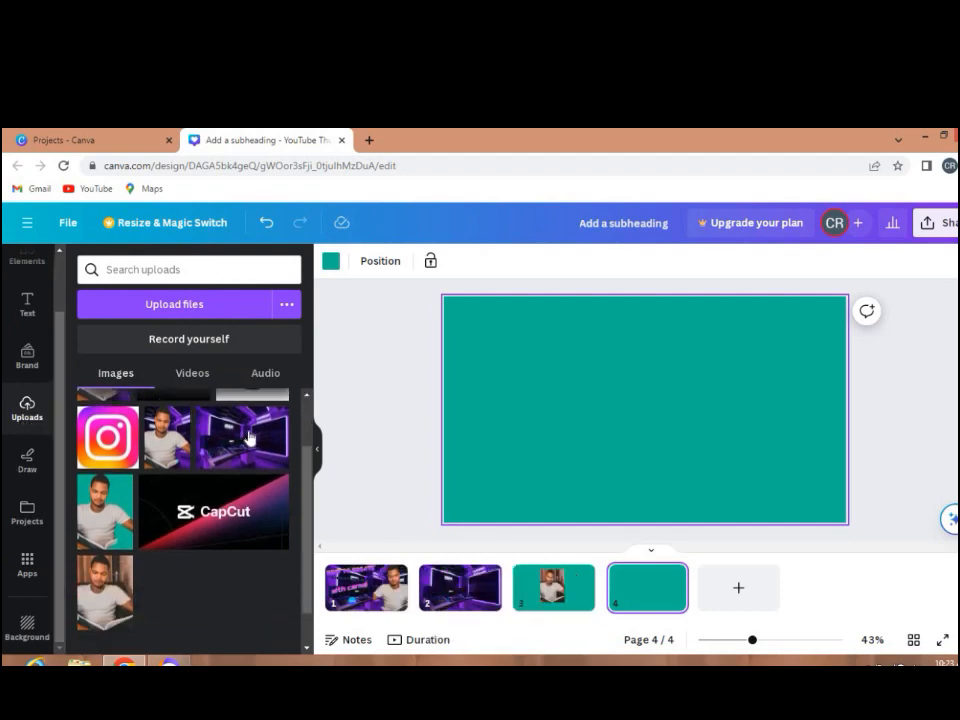
left_click(243, 443)
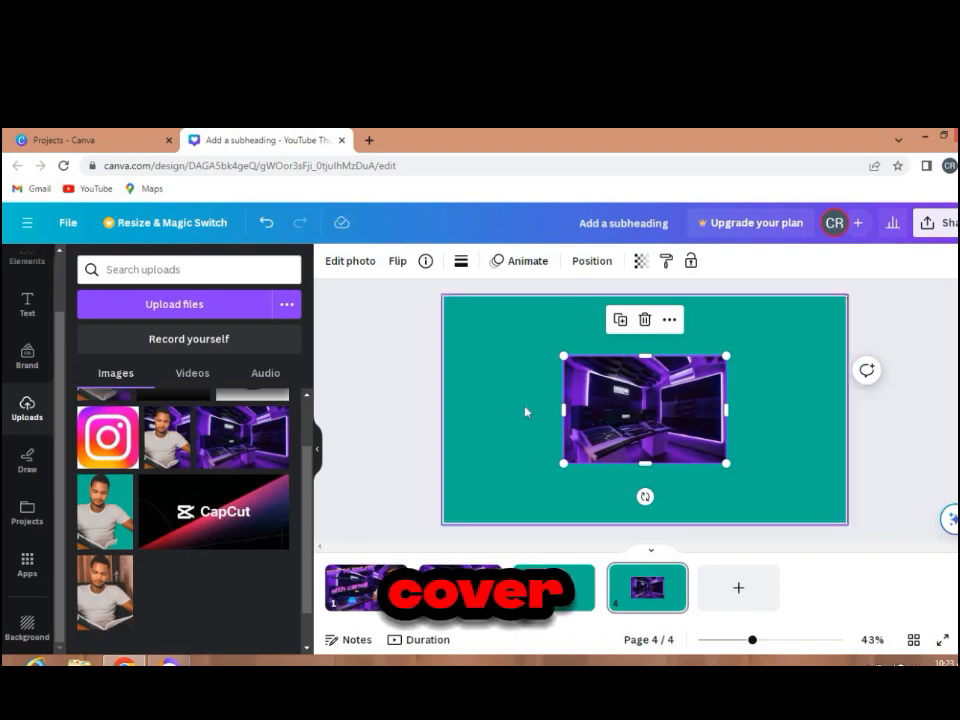
right_click(640, 401)
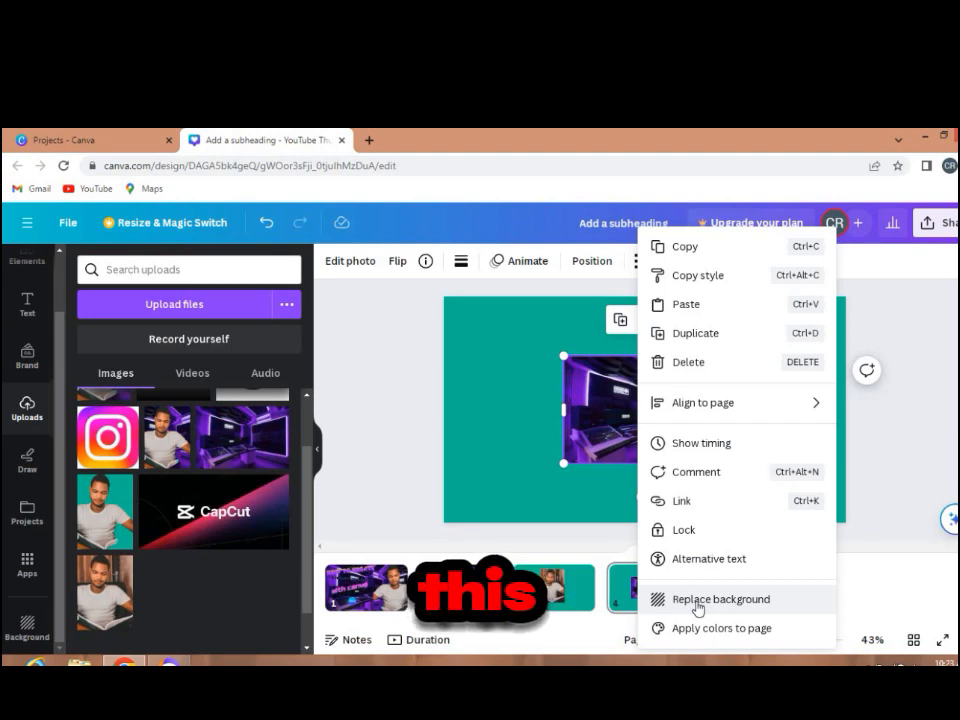
left_click(697, 604)
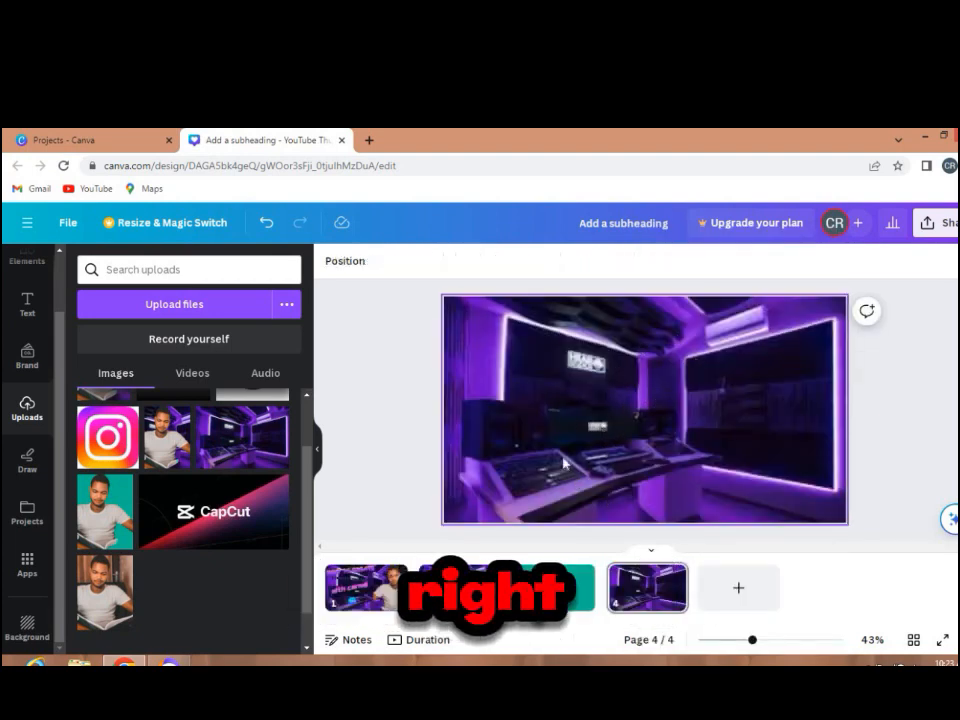
Insert the uploaded portrait with the brown backdrop on page 4 and move it to the right side of the page.
left_click(103, 609)
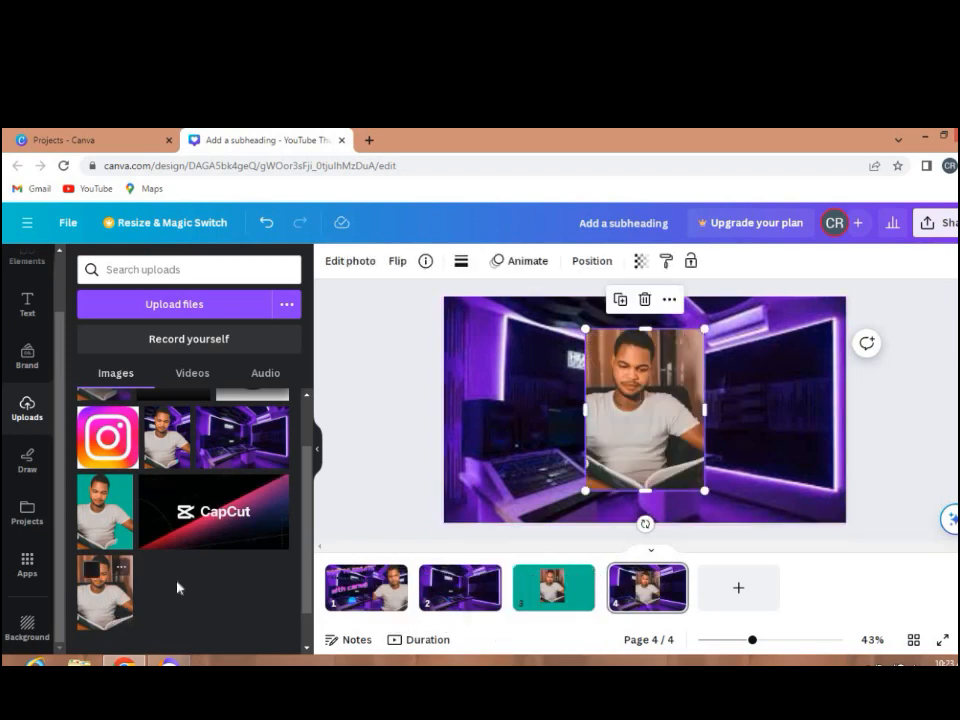
left_click_drag(598, 405, 711, 401)
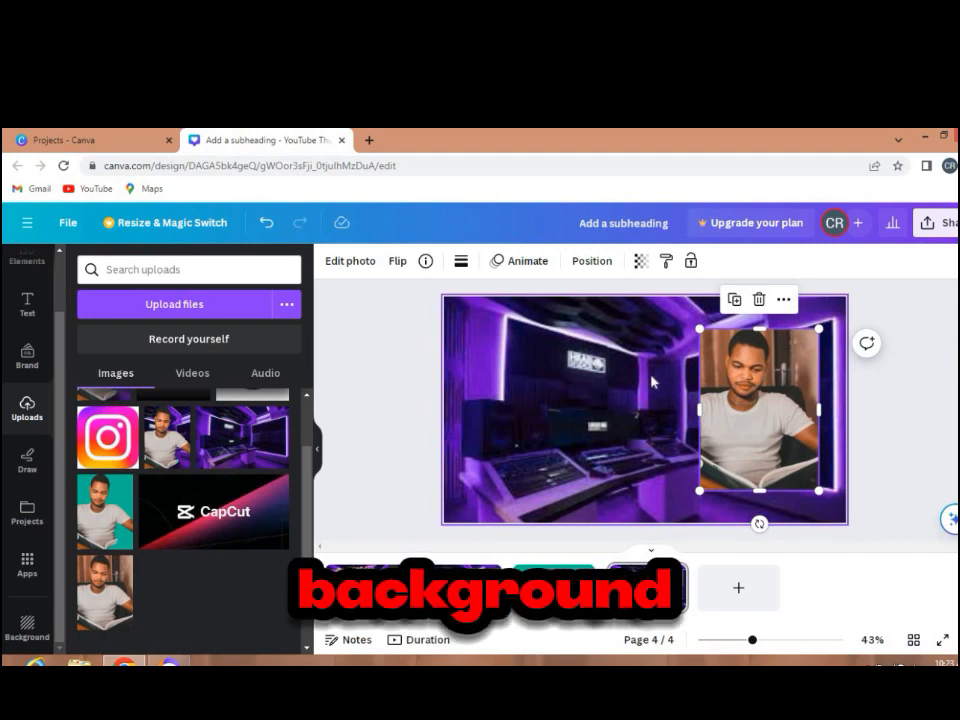
right_click(711, 375)
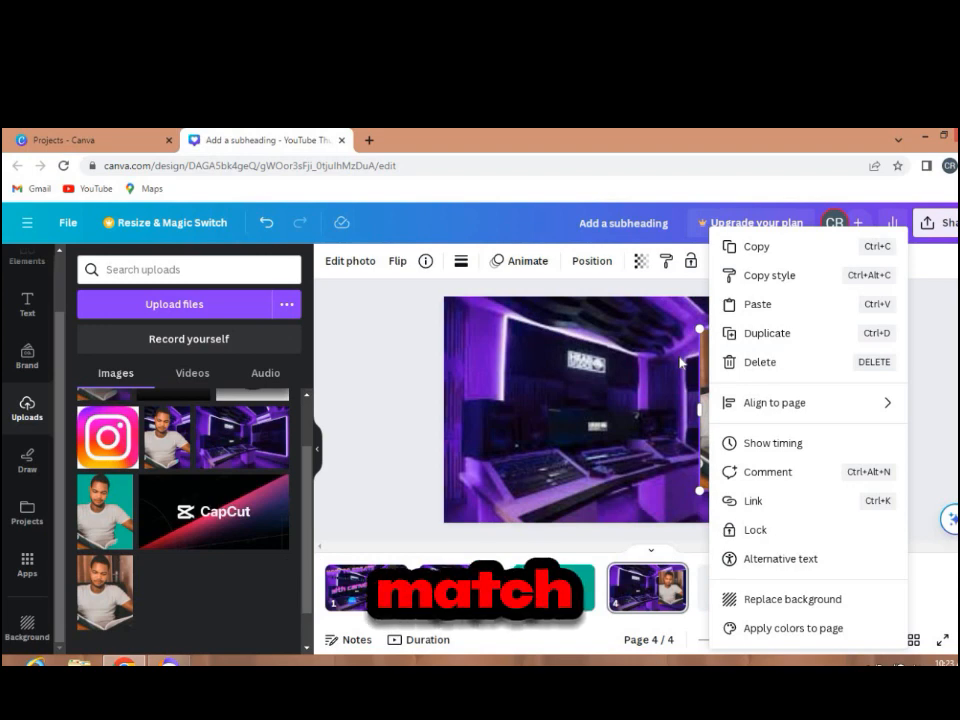
Search Google for bg remover in a new browser tab and open the remove.bg website.
left_click(368, 142)
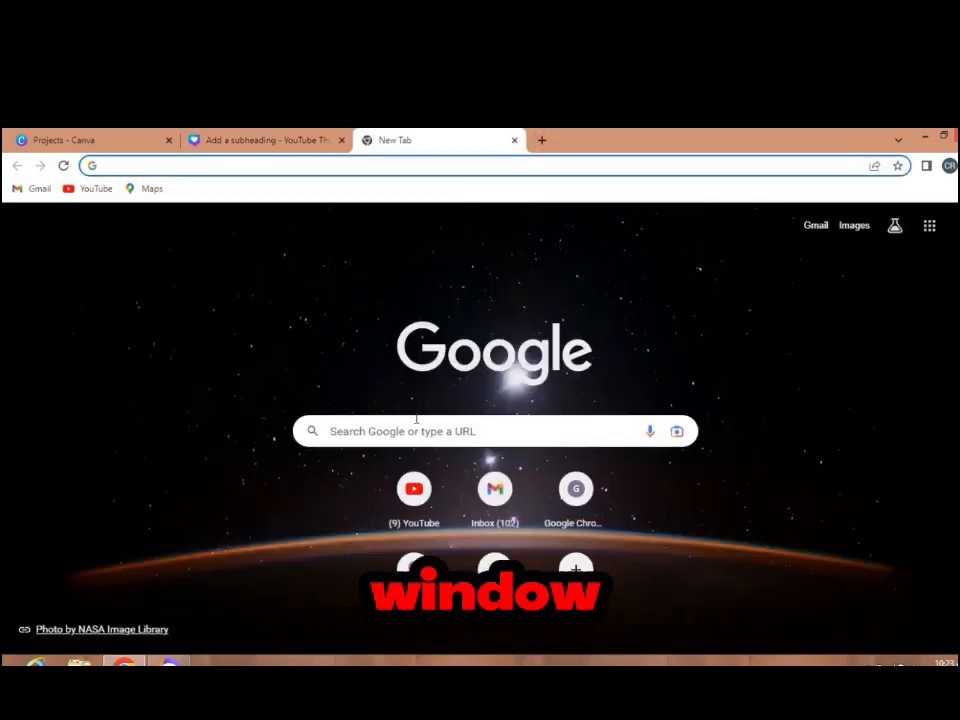
left_click(420, 429)
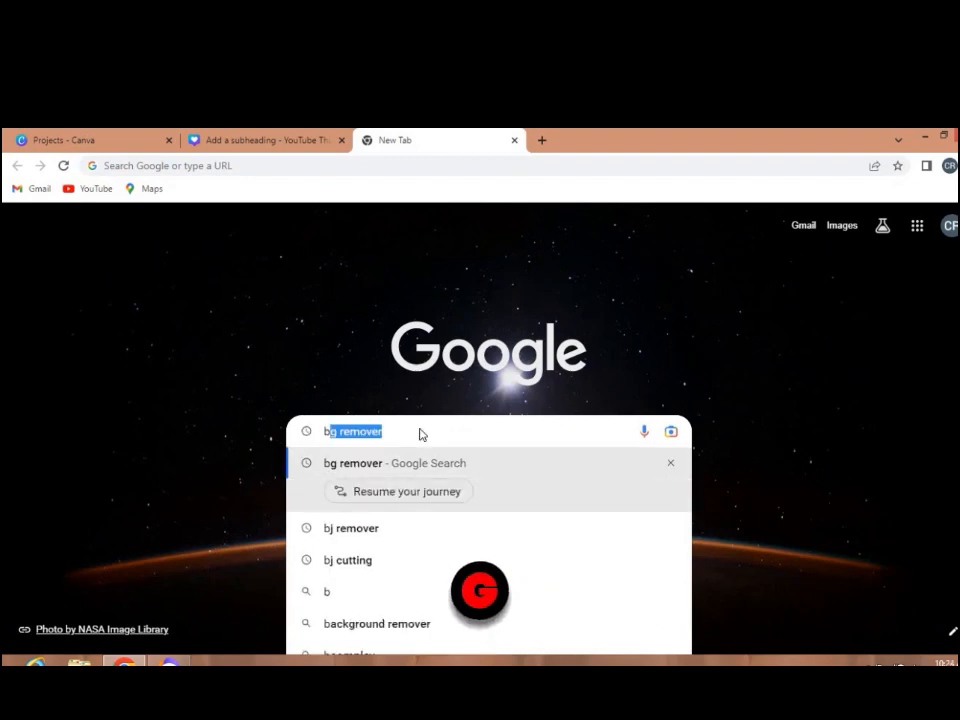
type("bg")
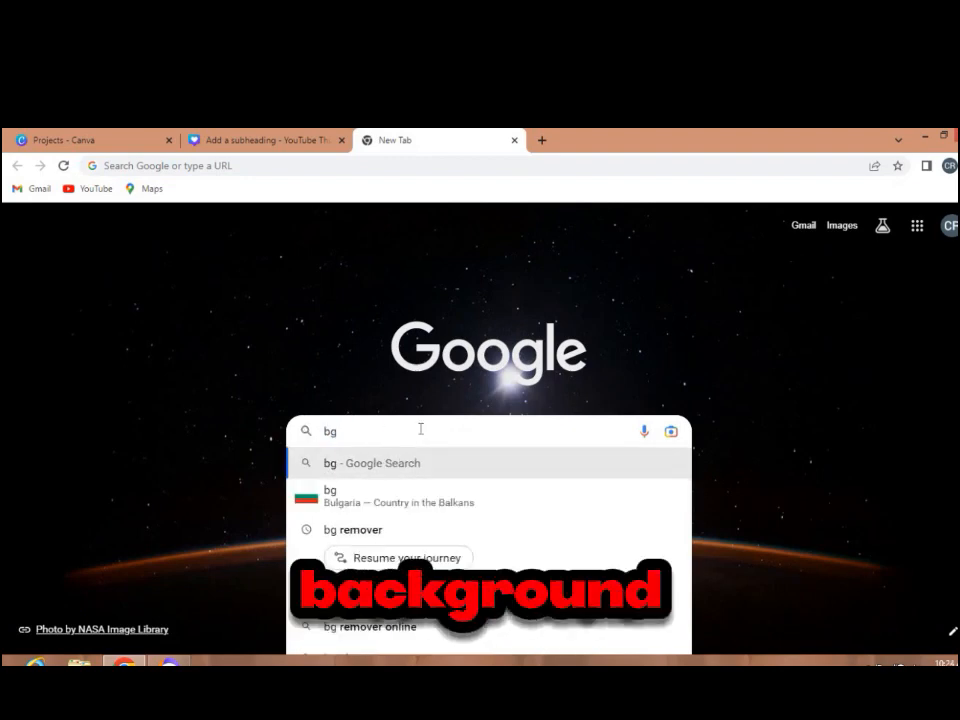
left_click(340, 531)
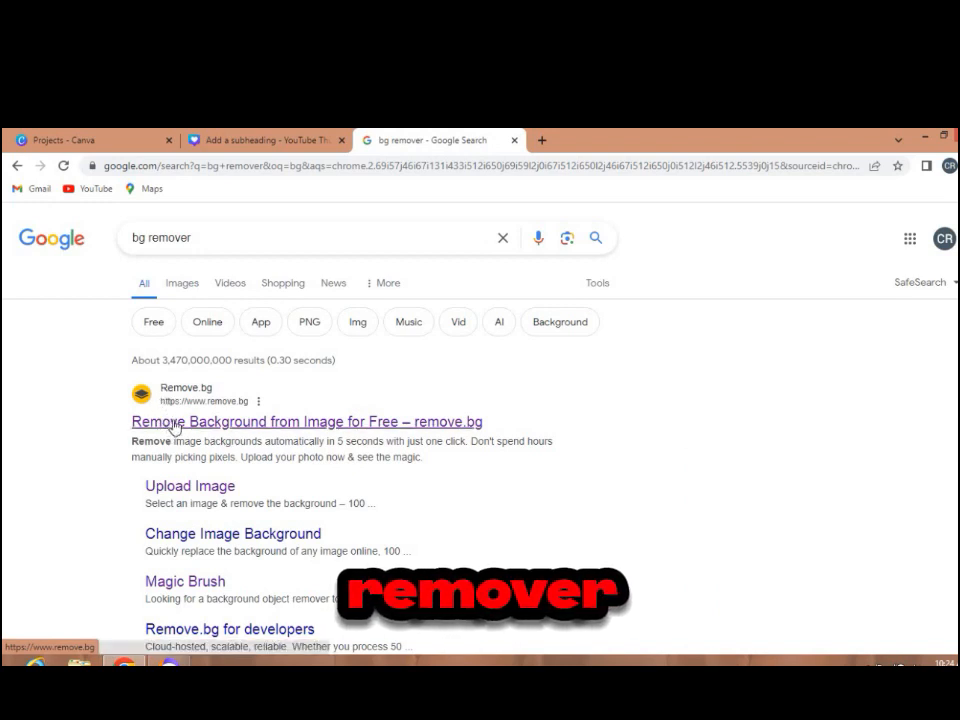
left_click(173, 424)
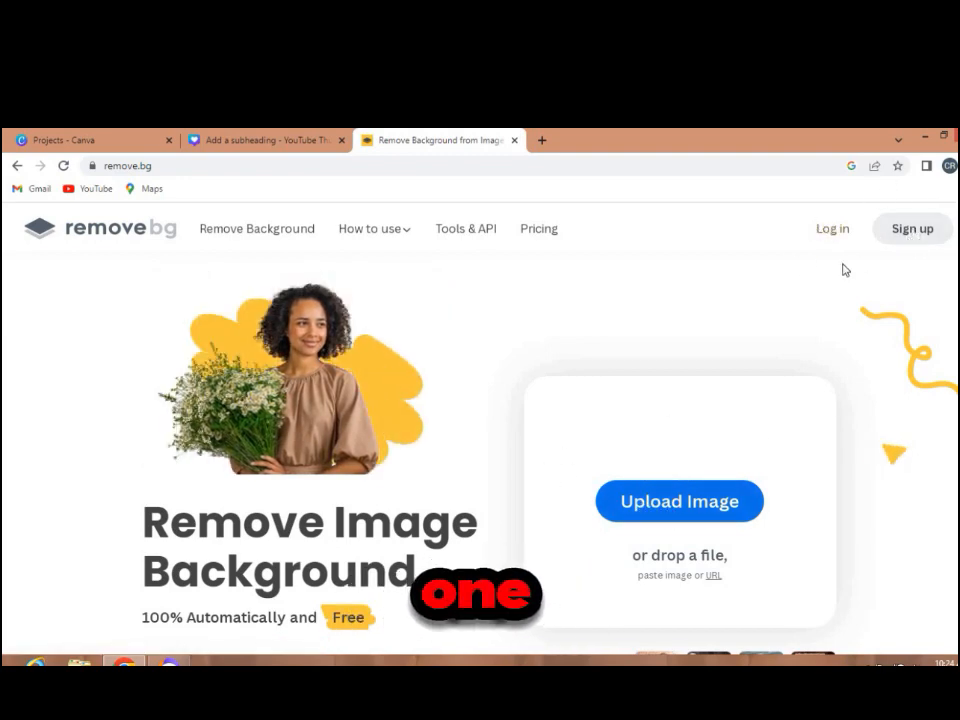
Upload the portrait with the teal backdrop from the Downloads folder to remove its background.
left_click(633, 517)
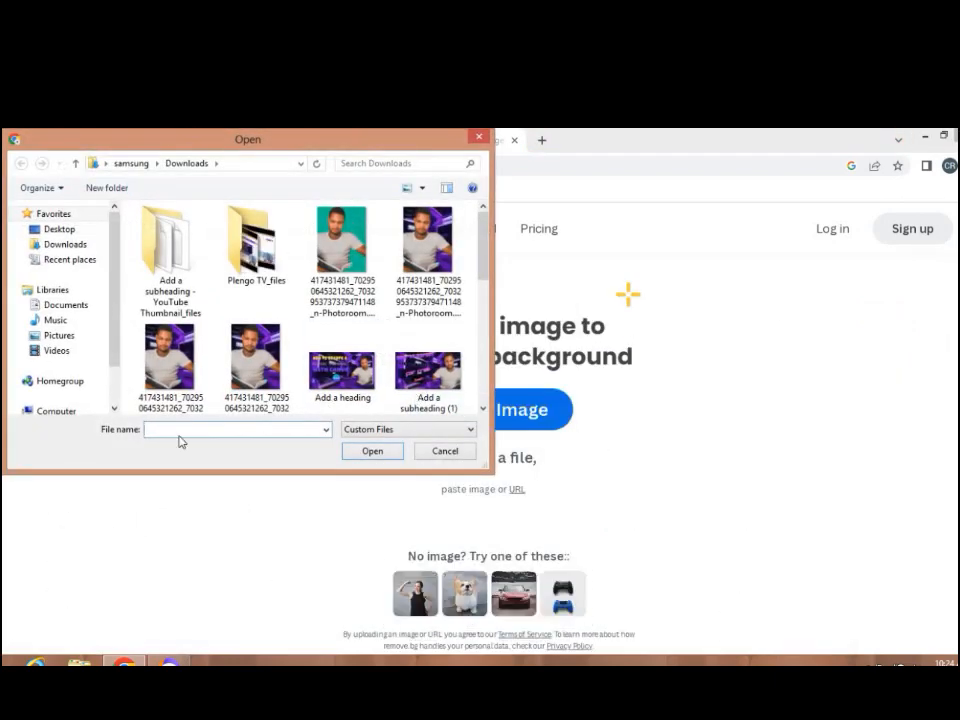
scroll(480, 410, "down", 10)
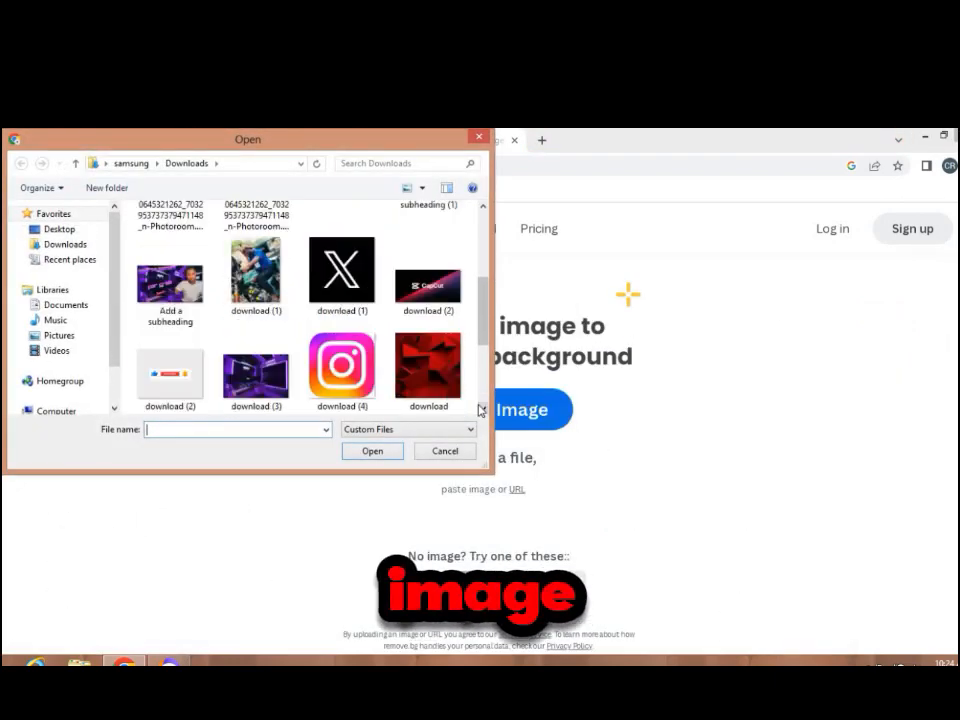
left_click(484, 209)
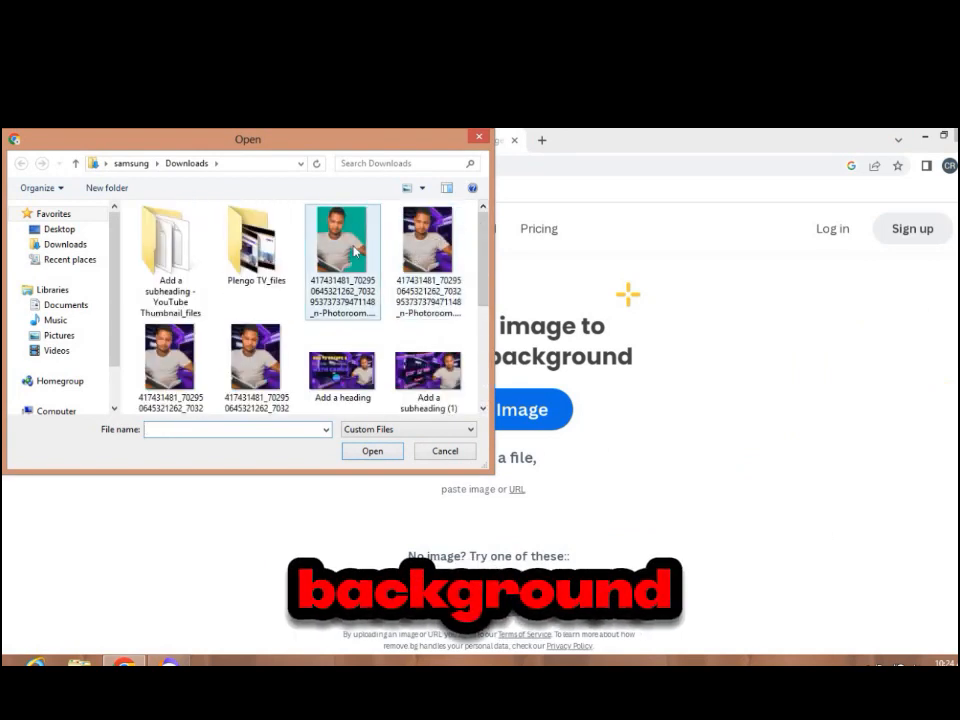
double_click(355, 252)
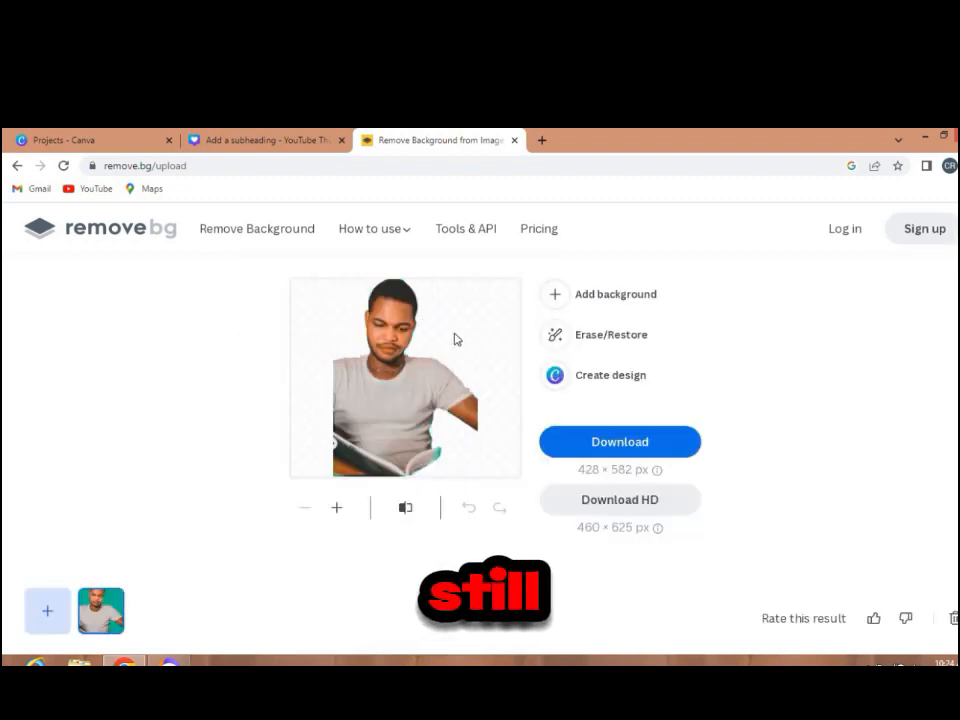
left_click(235, 136)
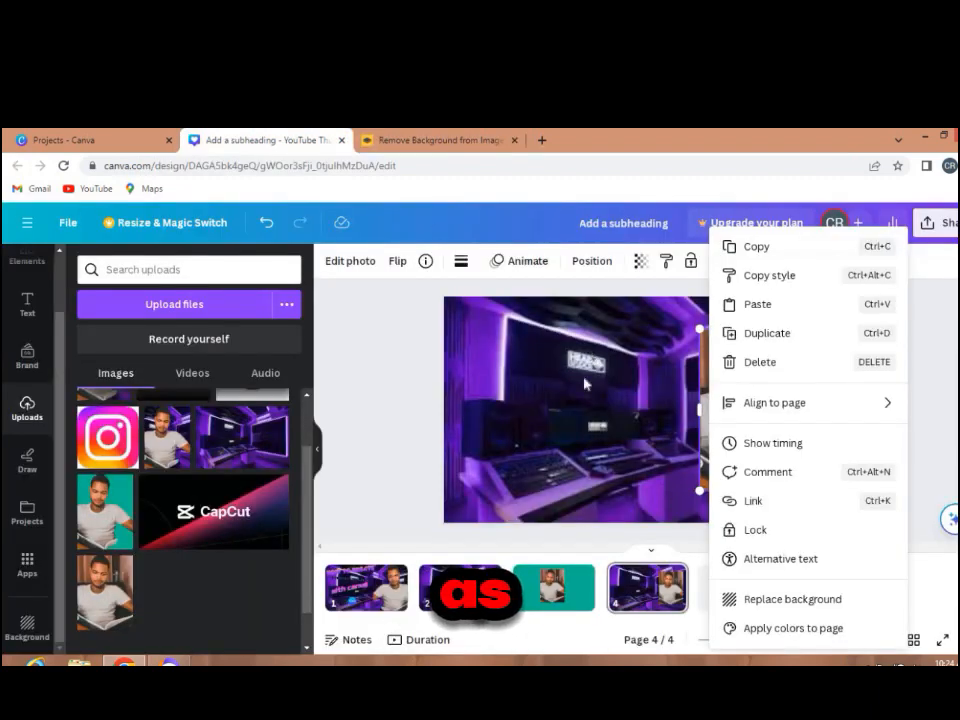
key("ctrl+v")
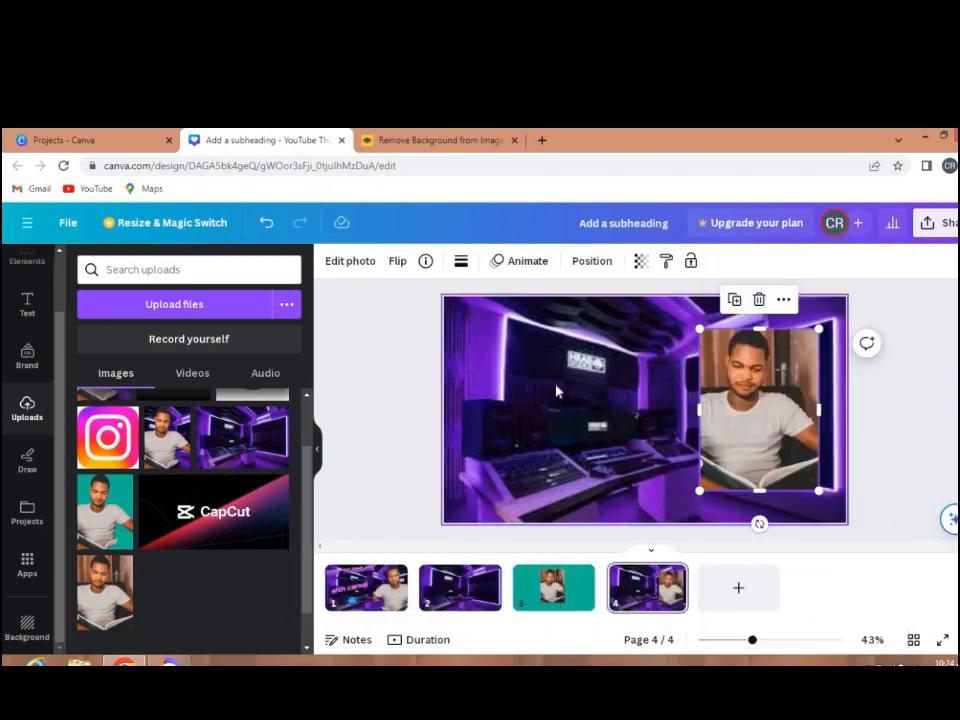
left_click(382, 136)
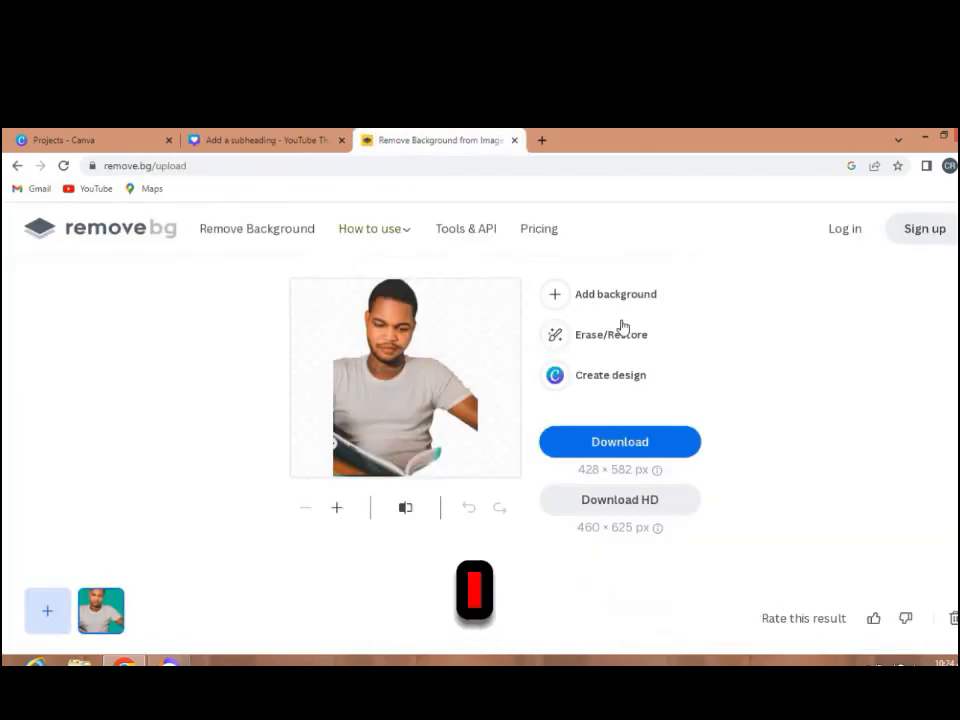
Add the purple studio image "download (3)" from the Downloads folder as the cut-out portrait's new background.
left_click(591, 298)
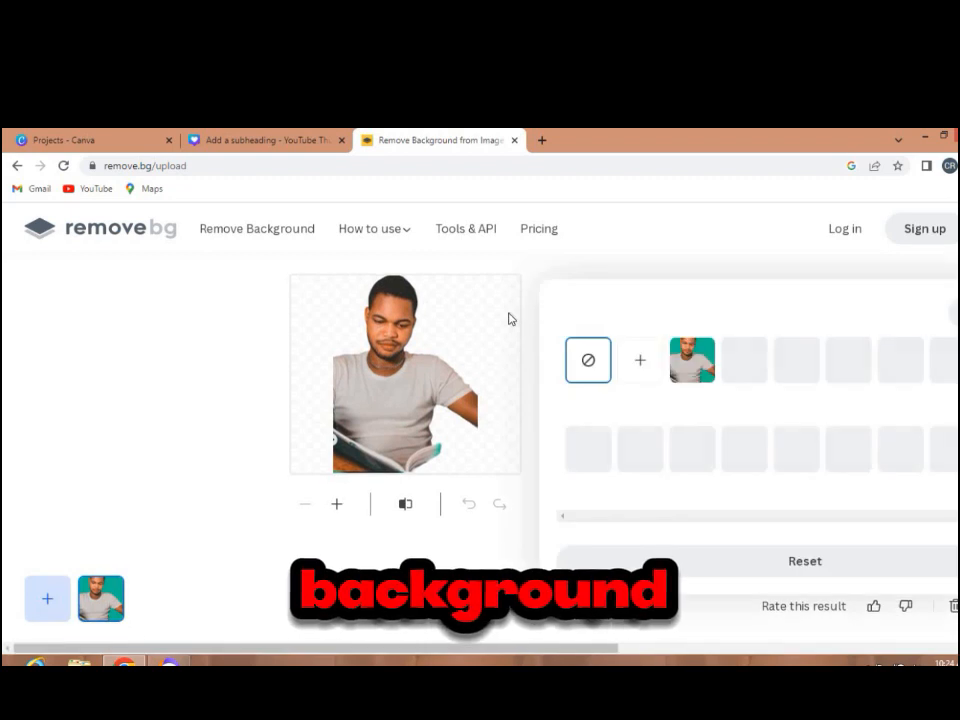
left_click(636, 364)
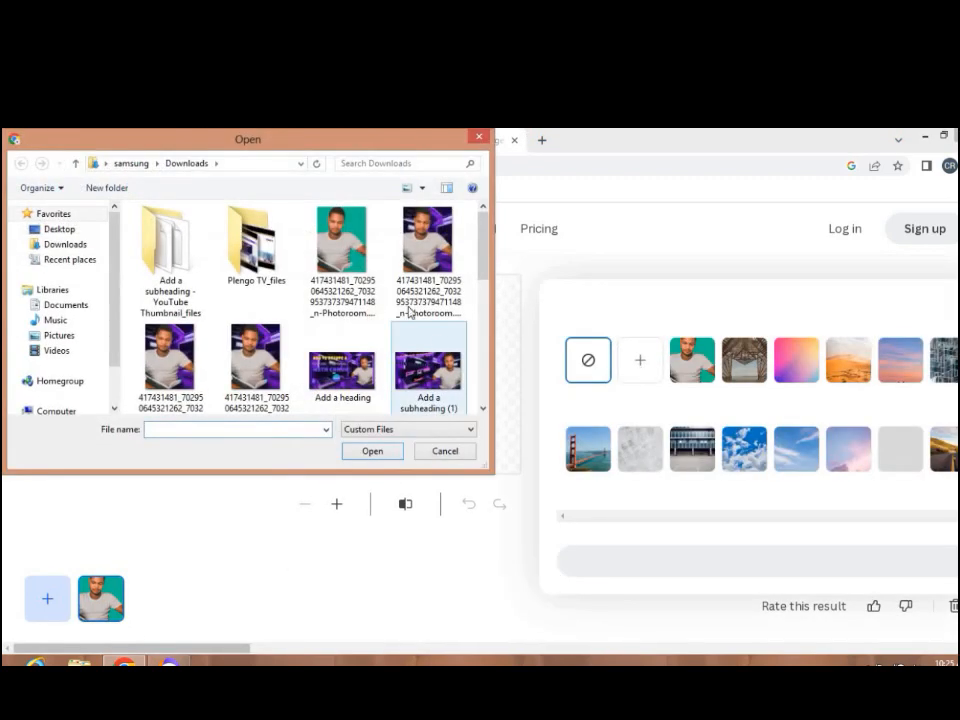
scroll(484, 410, "down", 5)
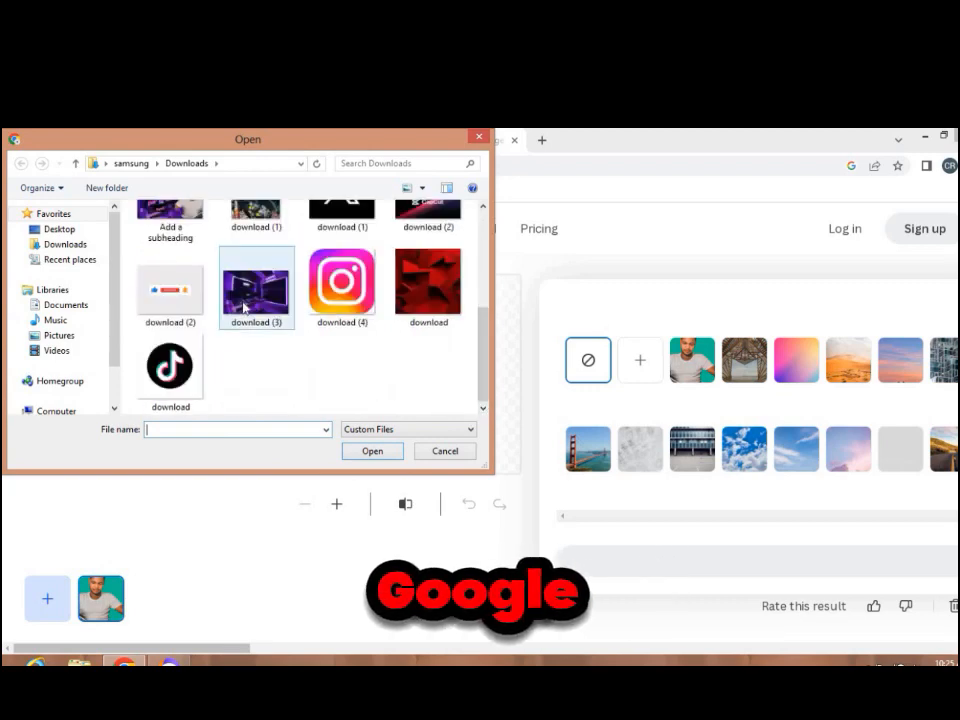
double_click(243, 307)
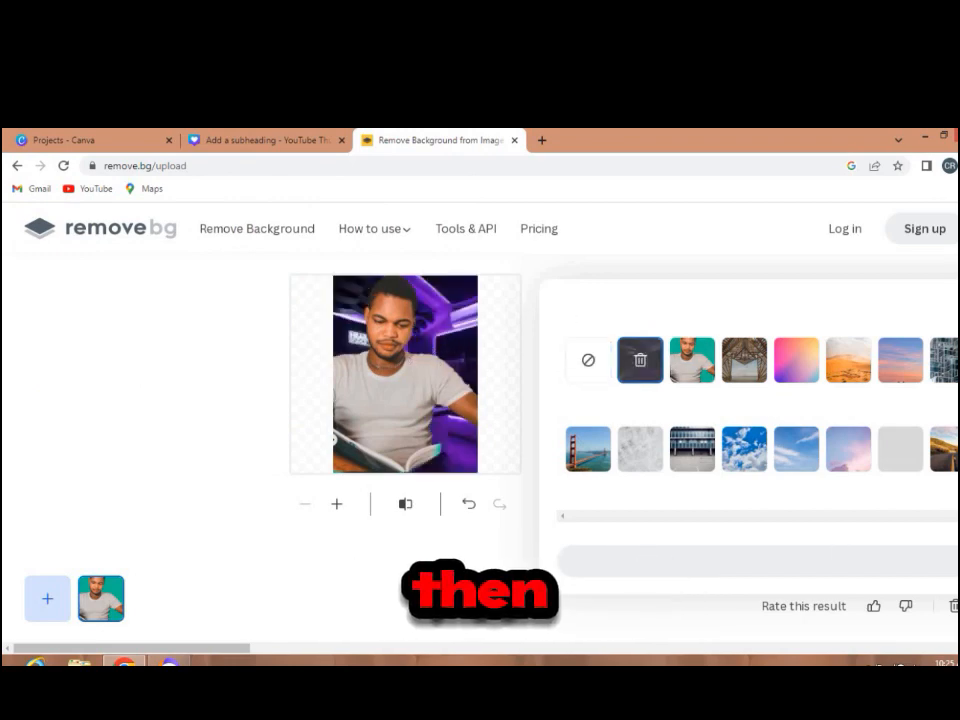
Confirm the purple studio background and download the finished portrait at 428 × 582 px.
scroll(480, 400, "right", 10)
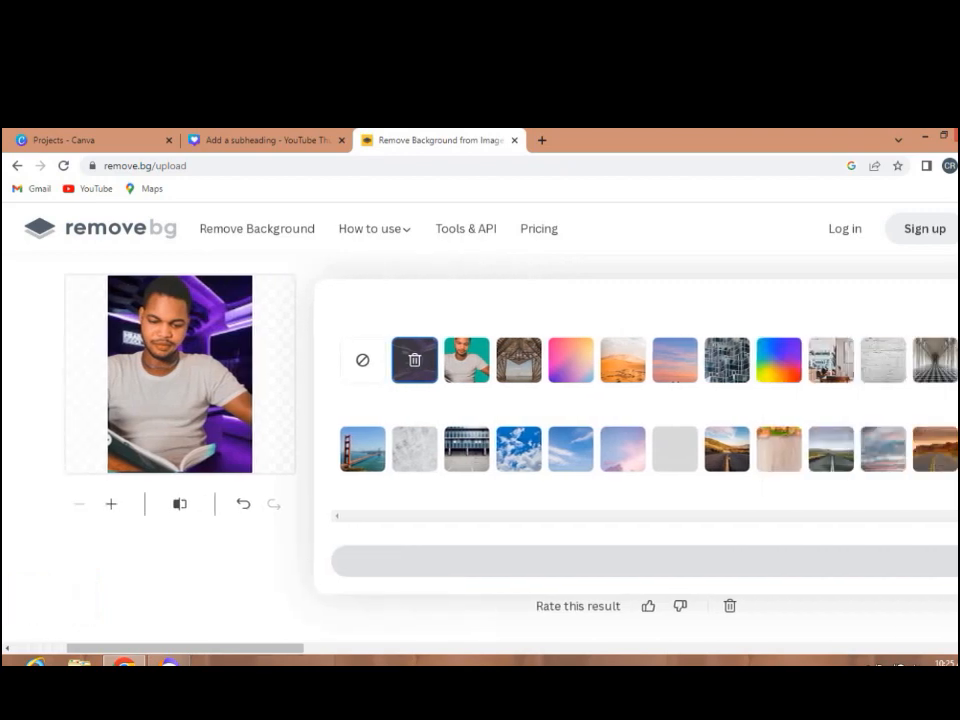
scroll(480, 400, "right", 2)
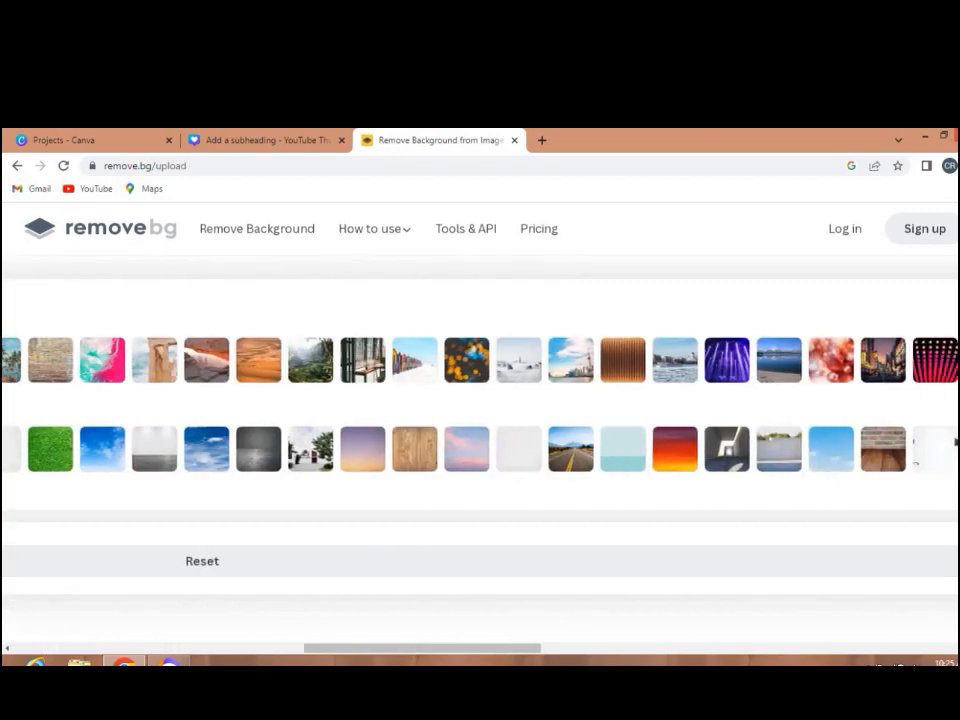
scroll(620, 475, "right", 8)
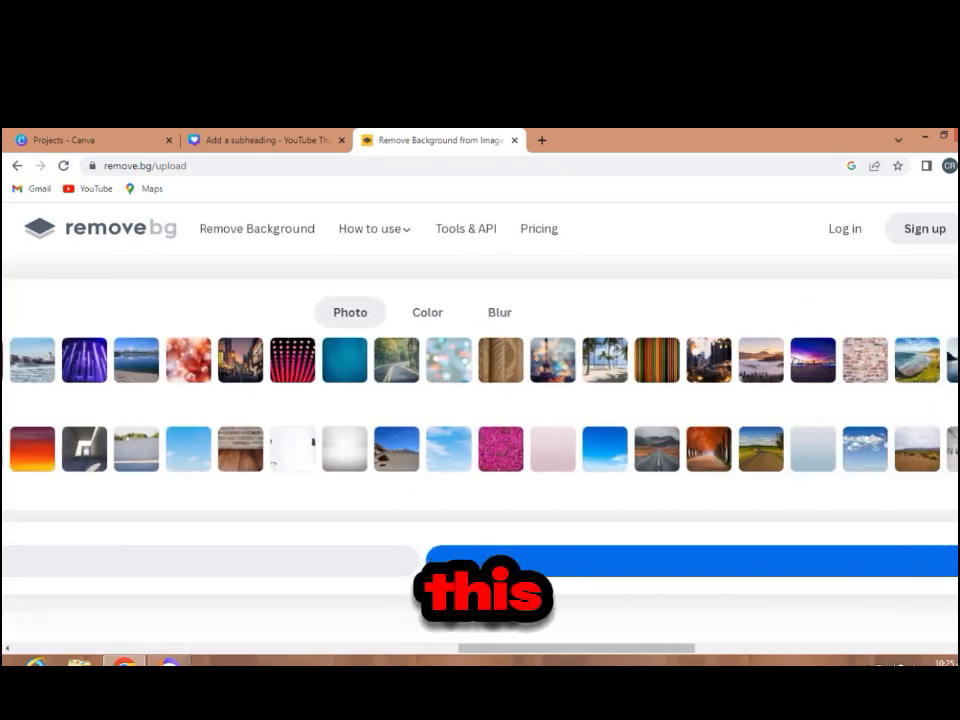
left_click(546, 567)
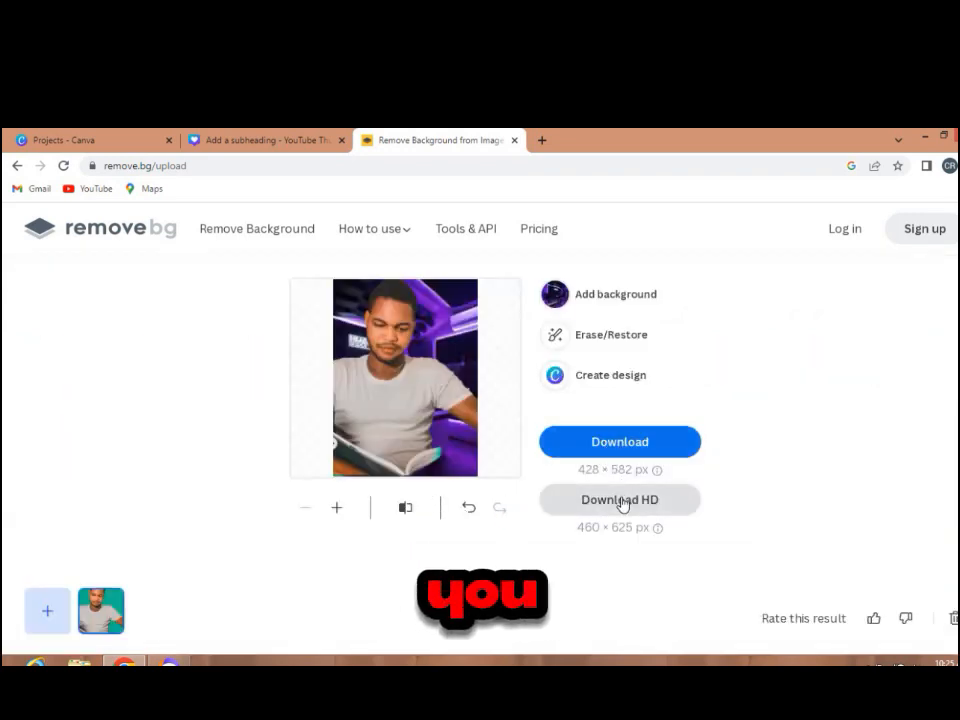
left_click(589, 443)
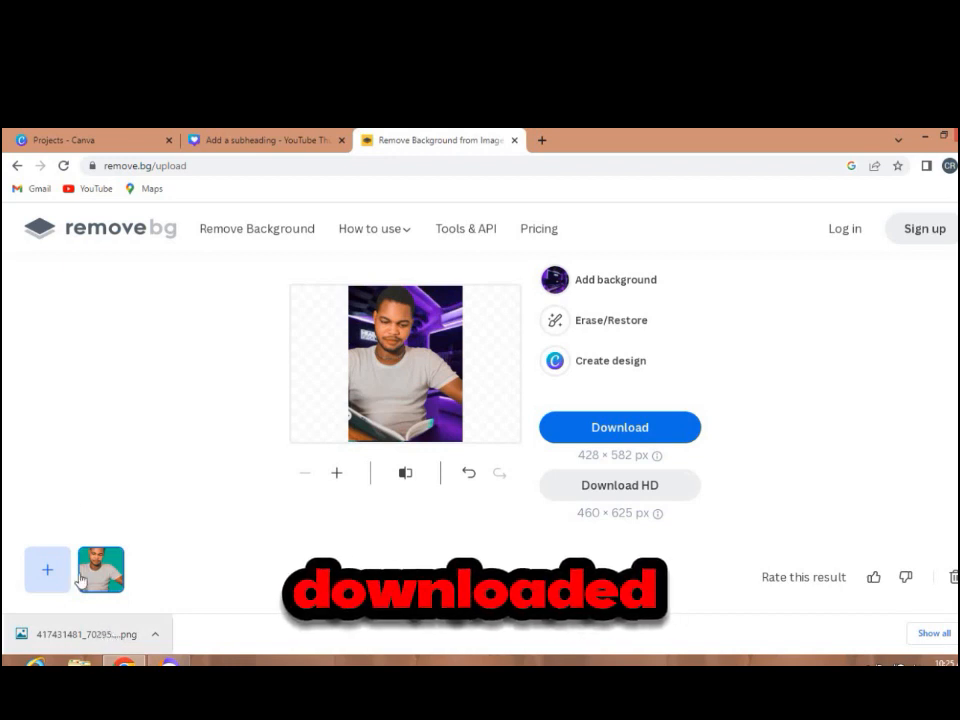
Switch to the Canva design and delete the portrait with the brown backdrop from page 4.
left_click(215, 137)
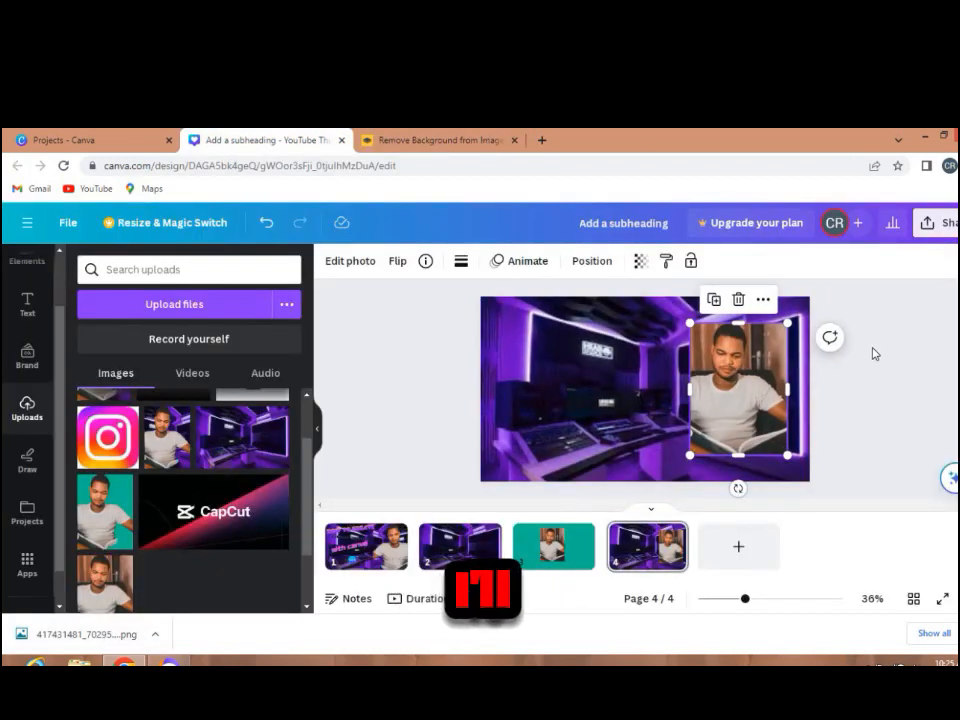
right_click(753, 404)
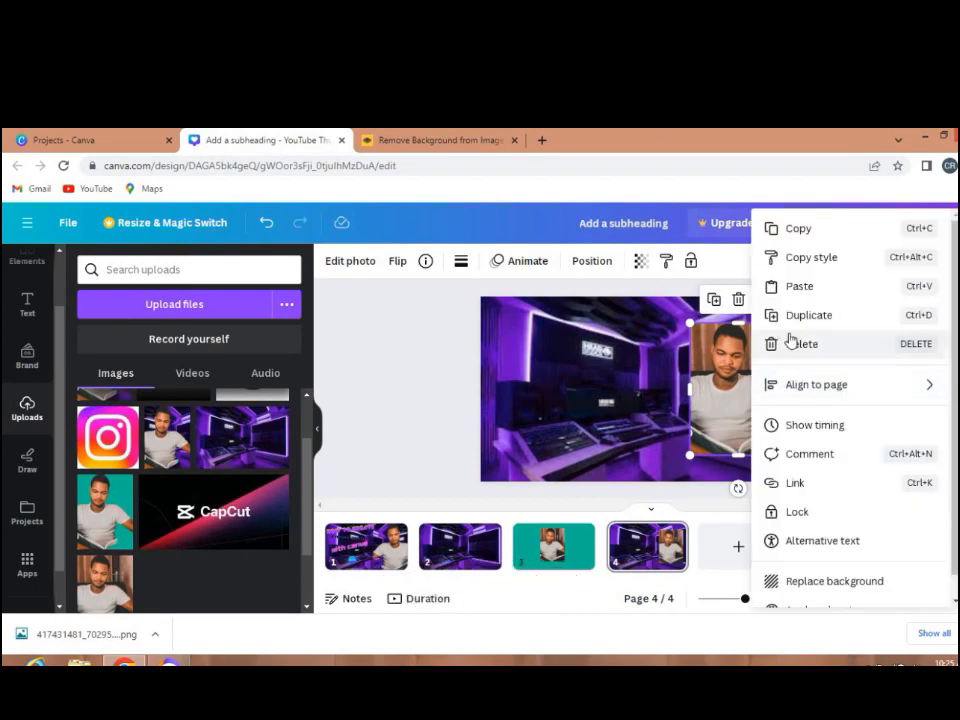
left_click(800, 344)
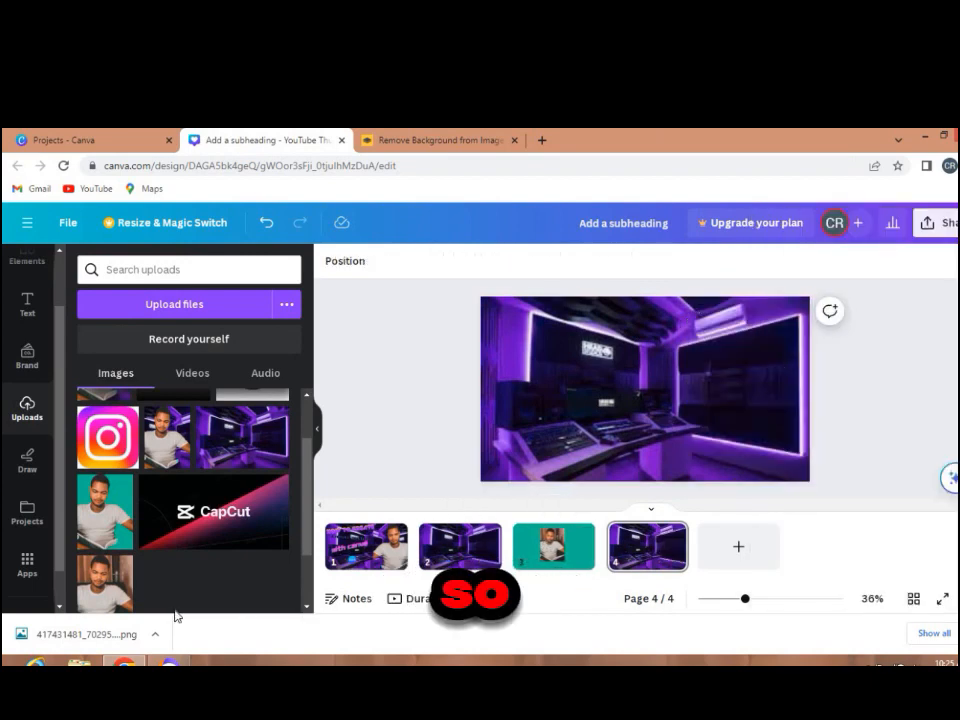
Insert the uploaded portrait with the purple studio backdrop on page 4 and move it to the right side of the page.
left_click(192, 305)
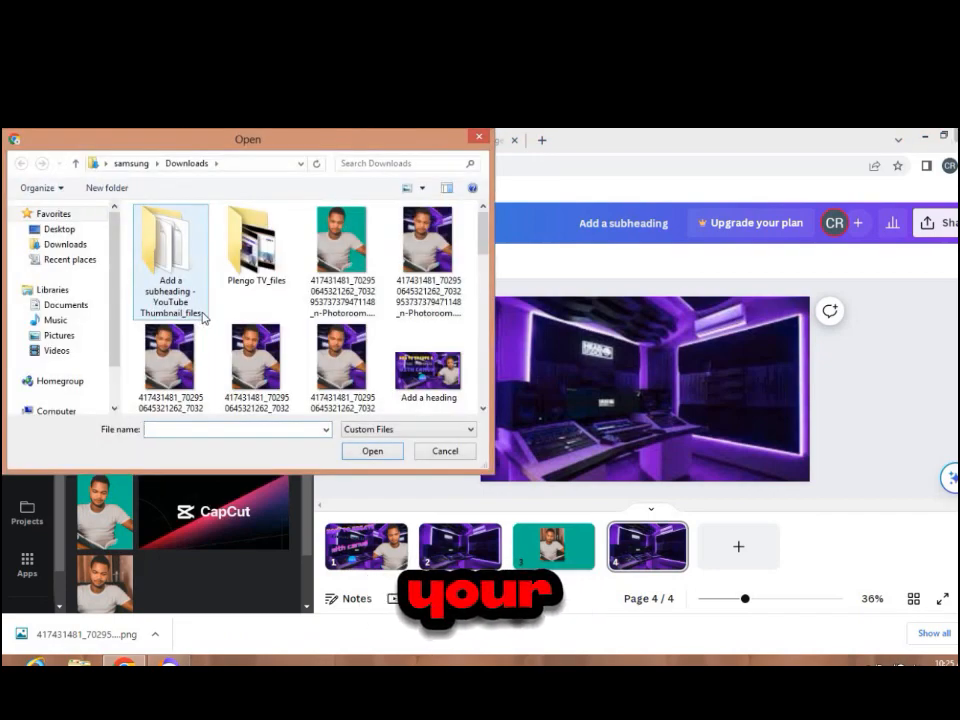
left_click(477, 141)
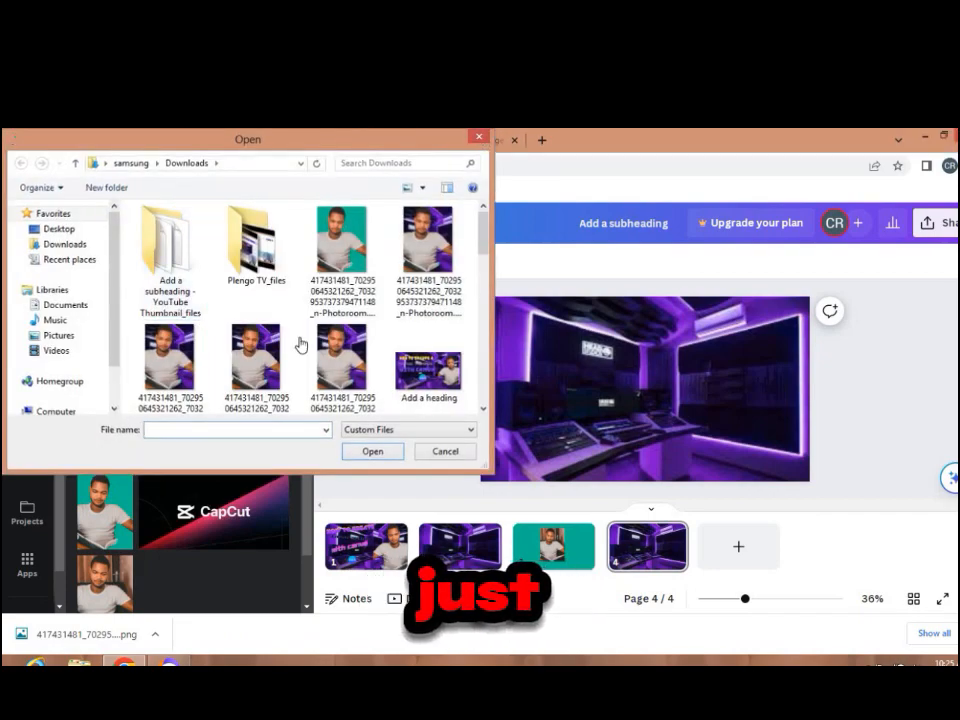
left_click(84, 637)
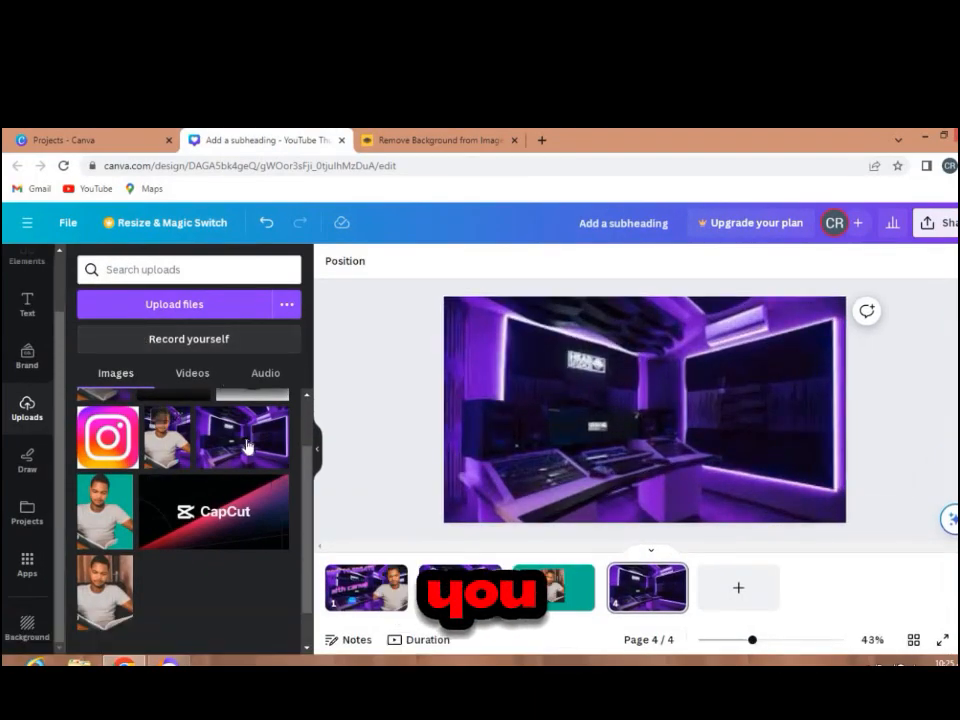
left_click(163, 455)
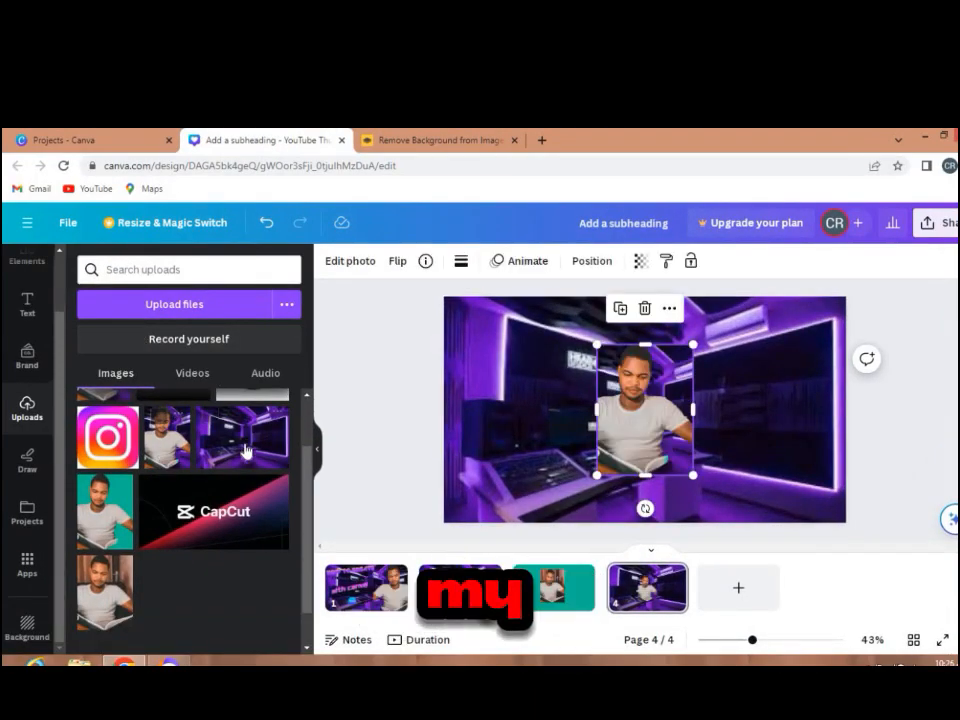
left_click_drag(631, 441, 769, 434)
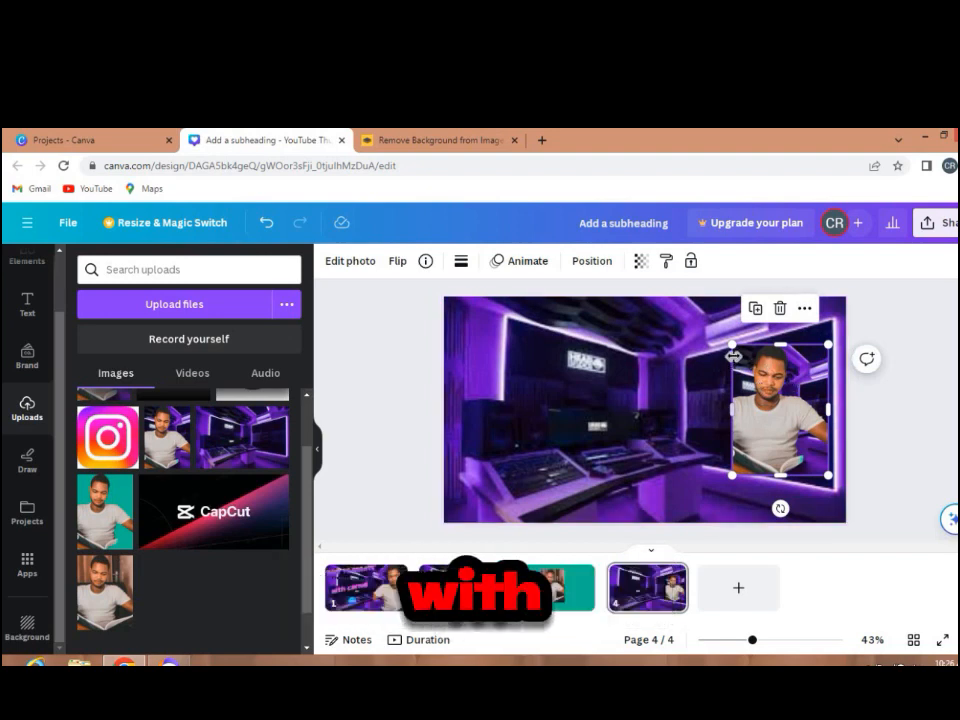
Enlarge the portrait to nearly the page's full height and keep it at the right side of the page.
left_click_drag(733, 346, 707, 310)
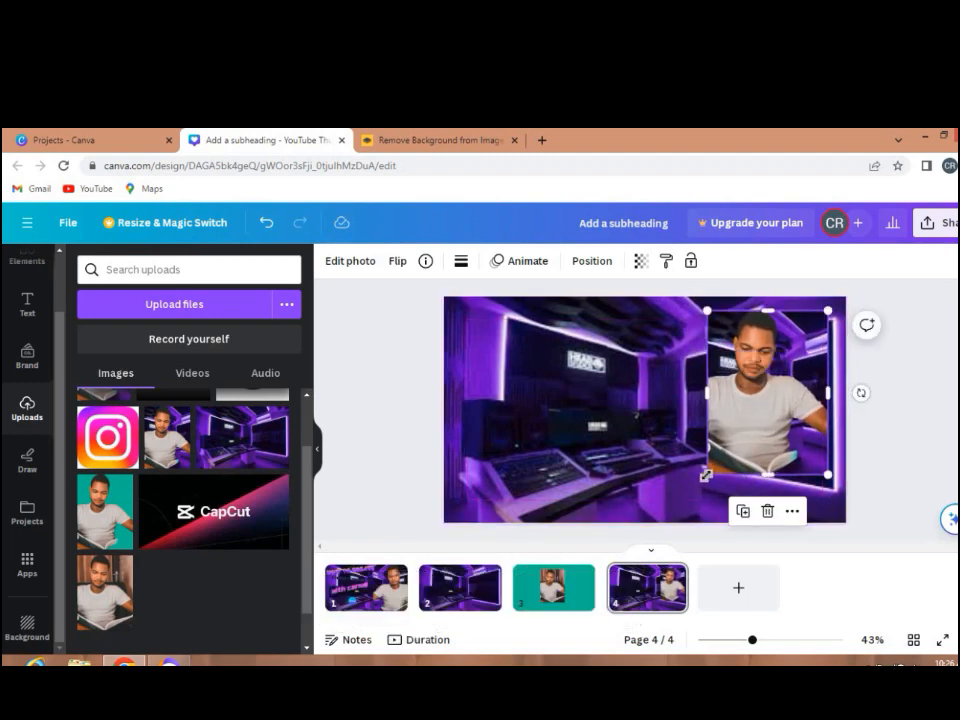
left_click_drag(699, 491, 688, 499)
left_click_drag(735, 454, 736, 451)
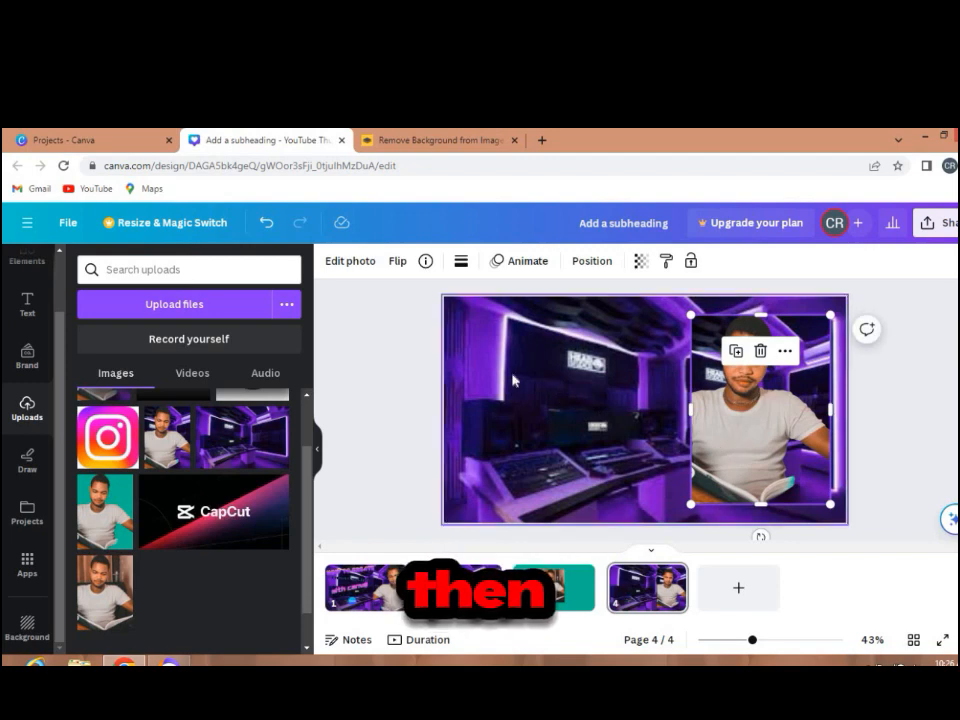
Try the vertical flip on the portrait, revert it, and leave the portrait flipped horizontally.
left_click(397, 263)
left_click(431, 300)
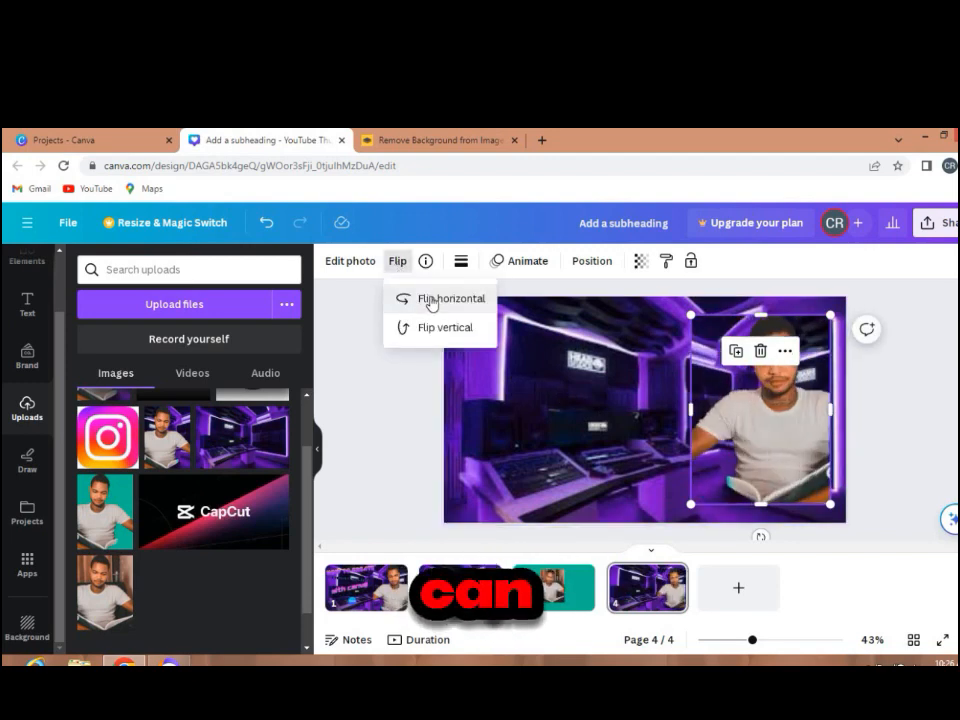
left_click(435, 329)
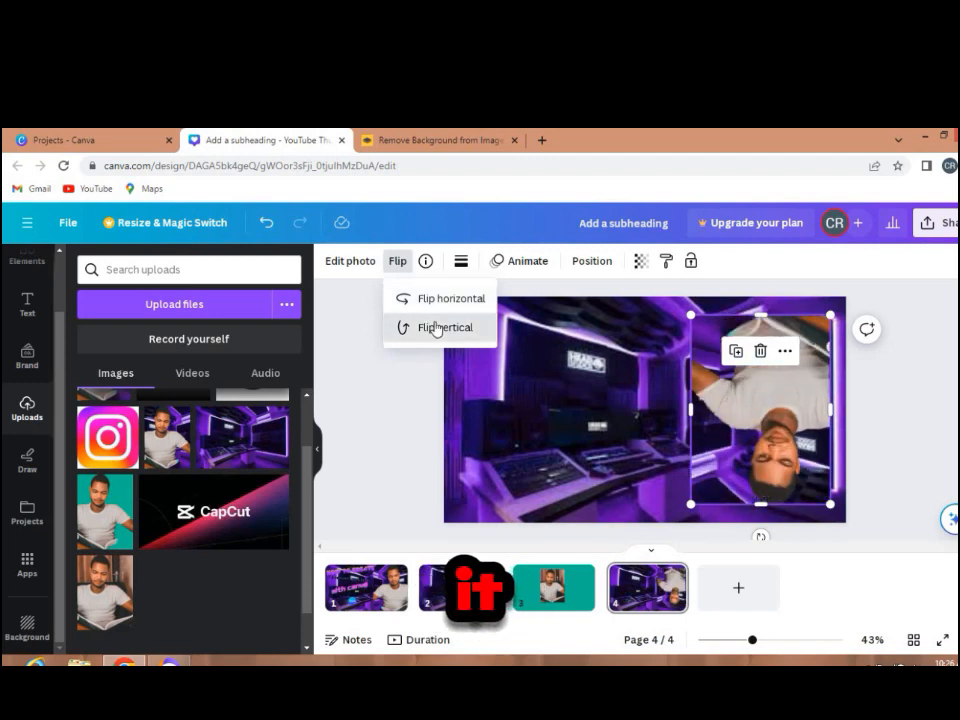
left_click(435, 324)
left_click(439, 303)
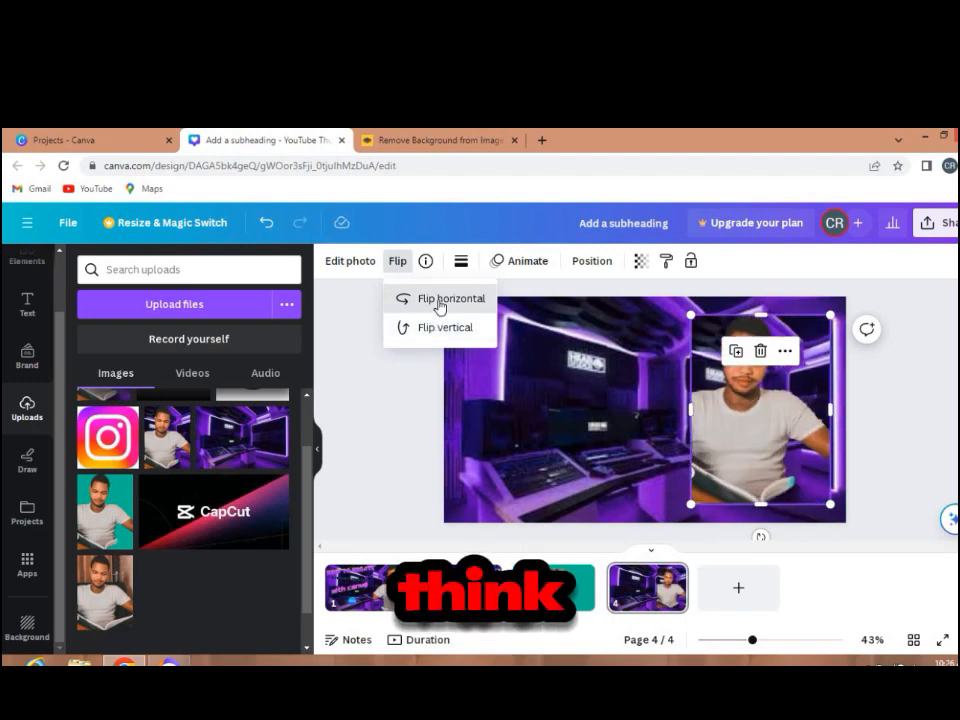
left_click(439, 303)
Apply the Fresco filter to the portrait and set its intensity slightly below the maximum.
left_click(772, 398)
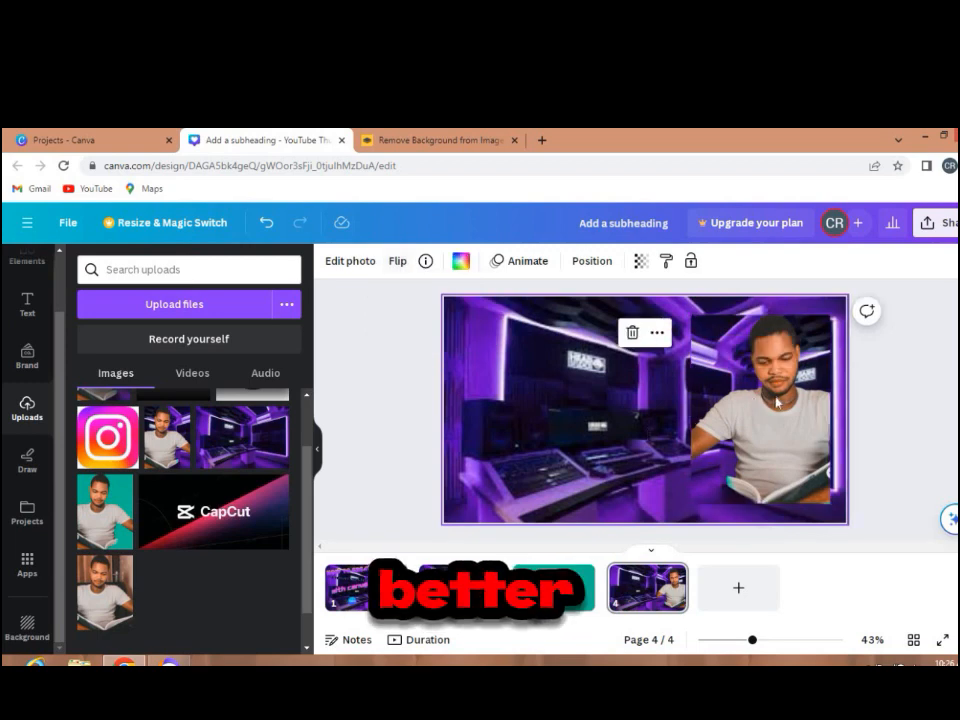
left_click(777, 400)
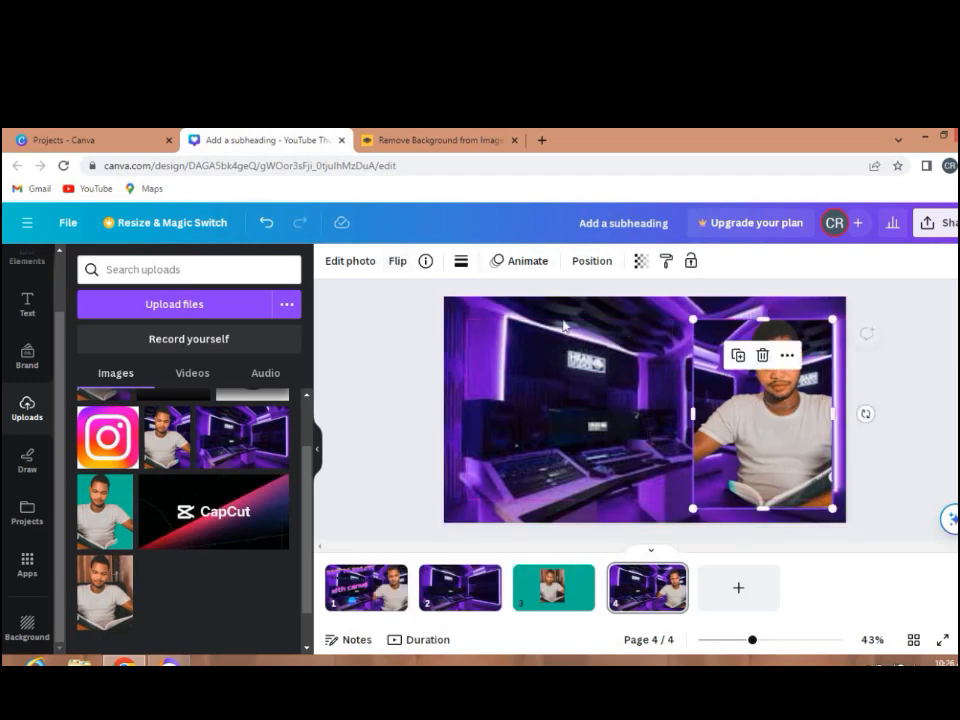
left_click(359, 274)
left_click(361, 275)
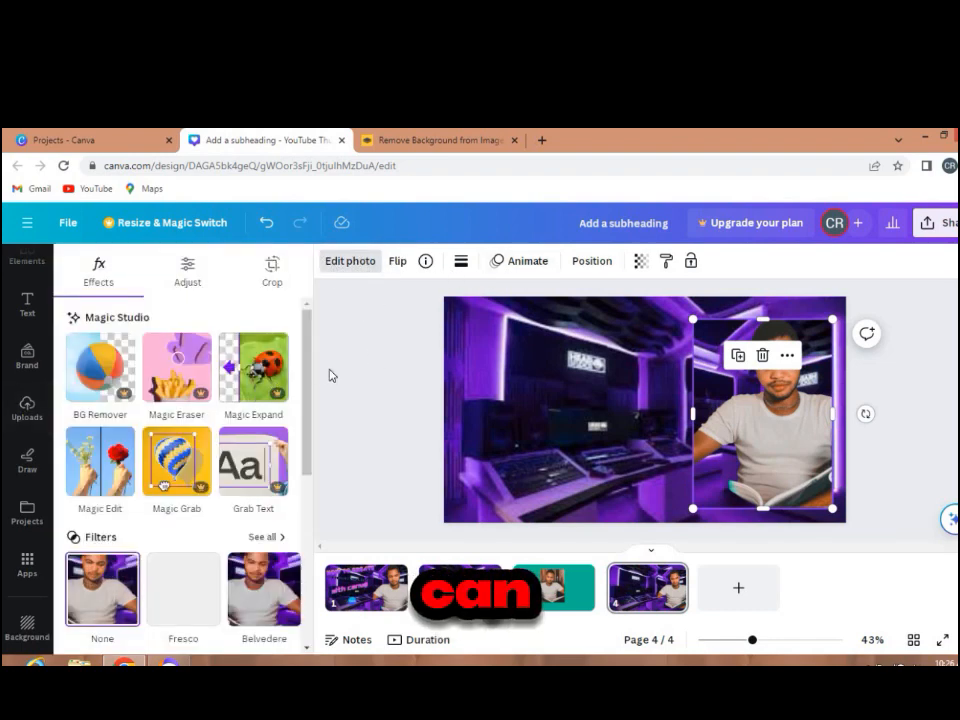
left_click_drag(309, 382, 318, 488)
scroll(242, 432, "up", 1)
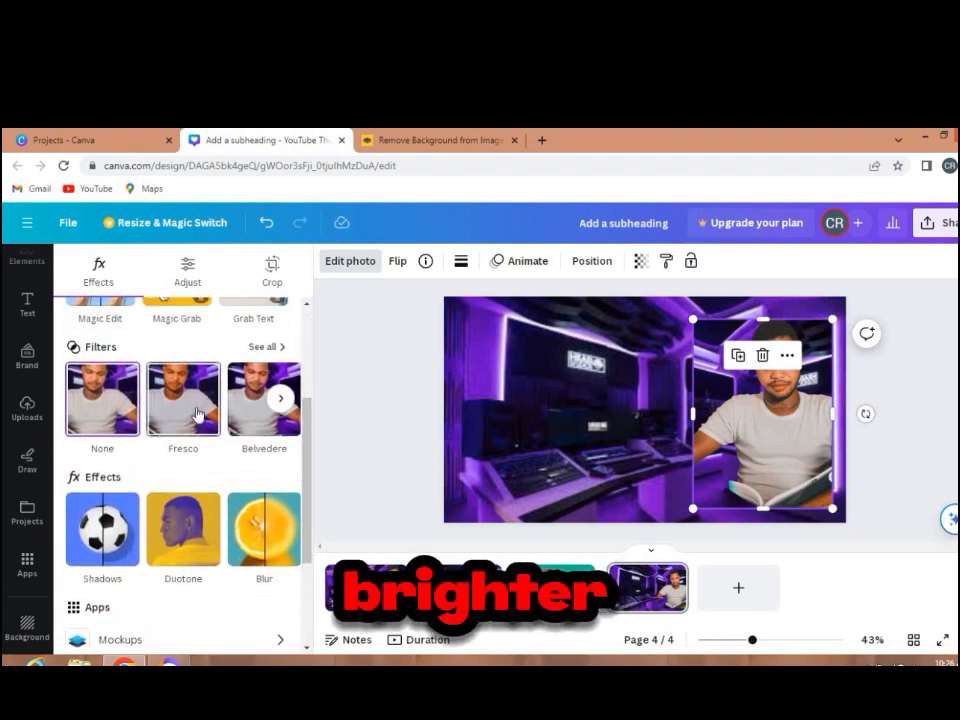
left_click(188, 408)
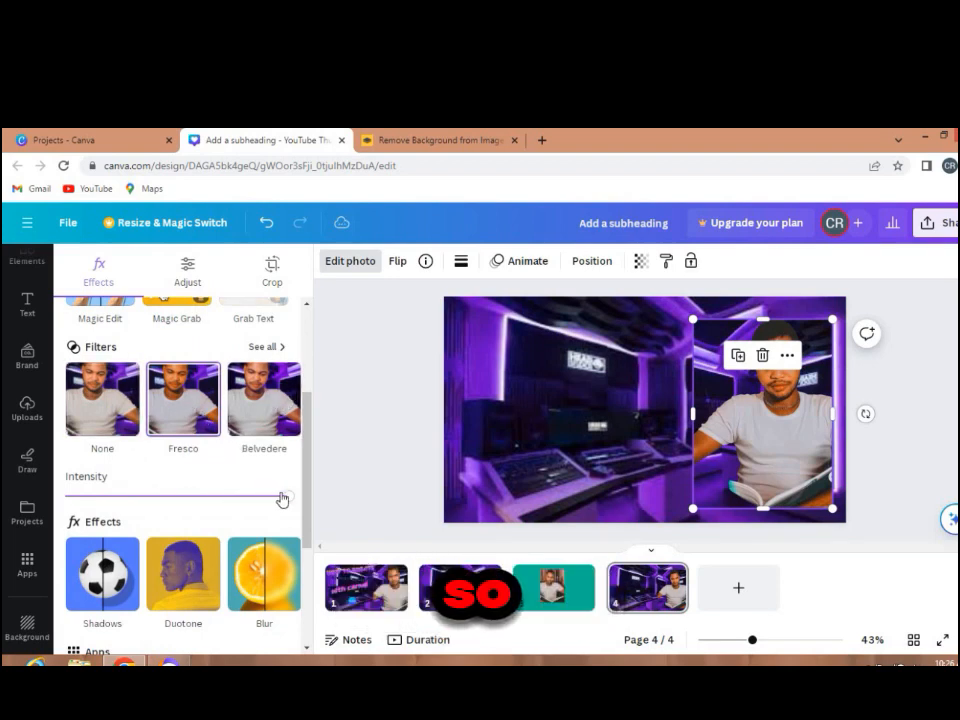
left_click_drag(208, 513, 127, 496)
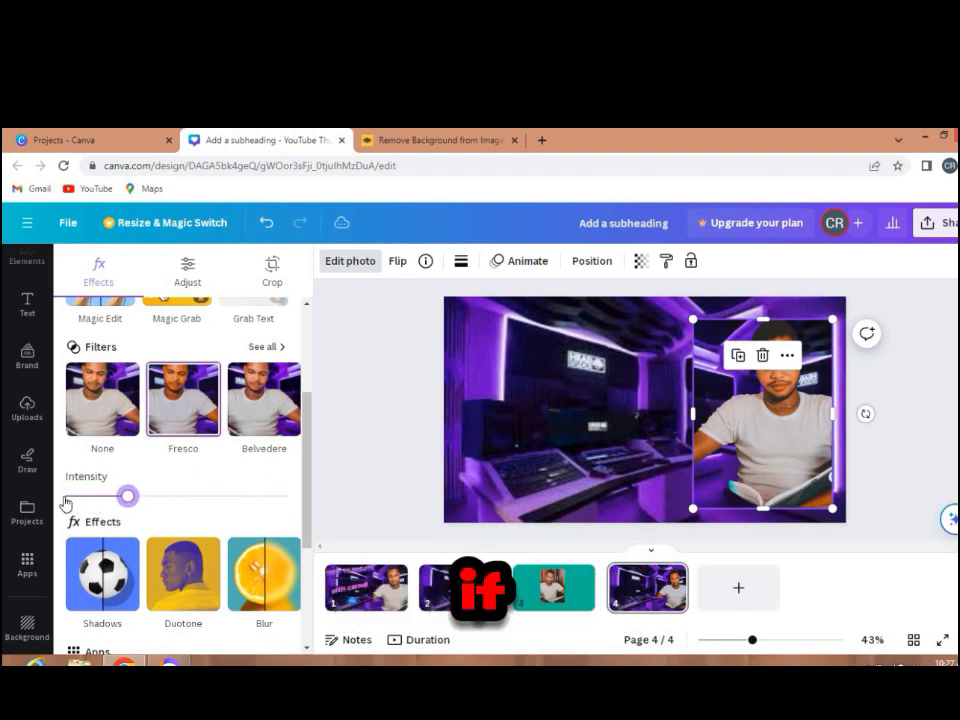
left_click_drag(127, 496, 289, 496)
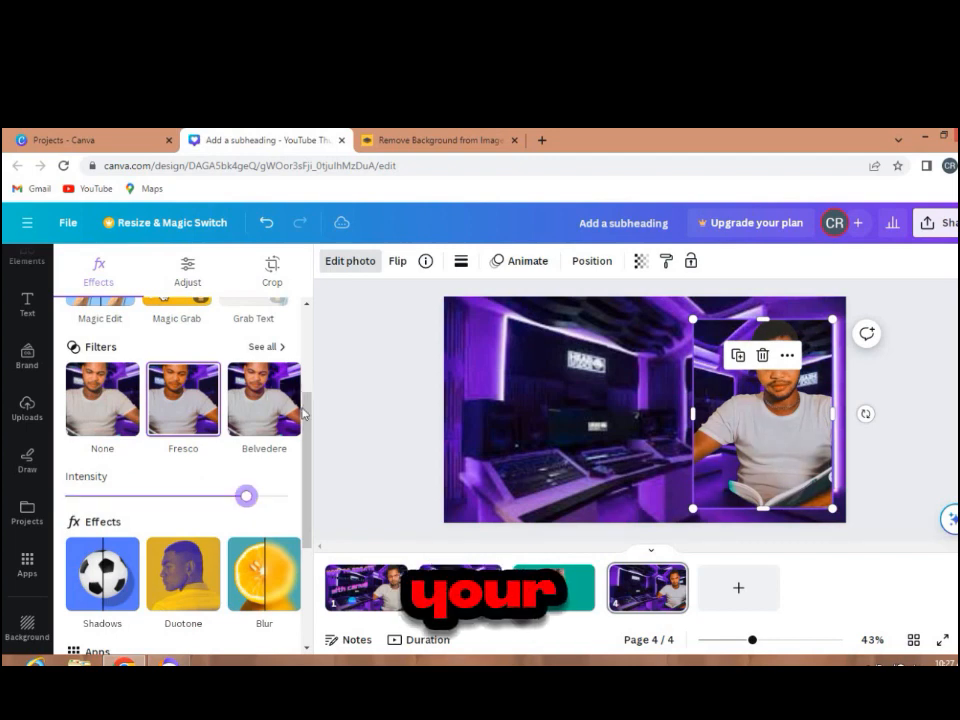
Set the portrait's white balance temperature to 39 for the whole image.
scroll(200, 420, "down", 3)
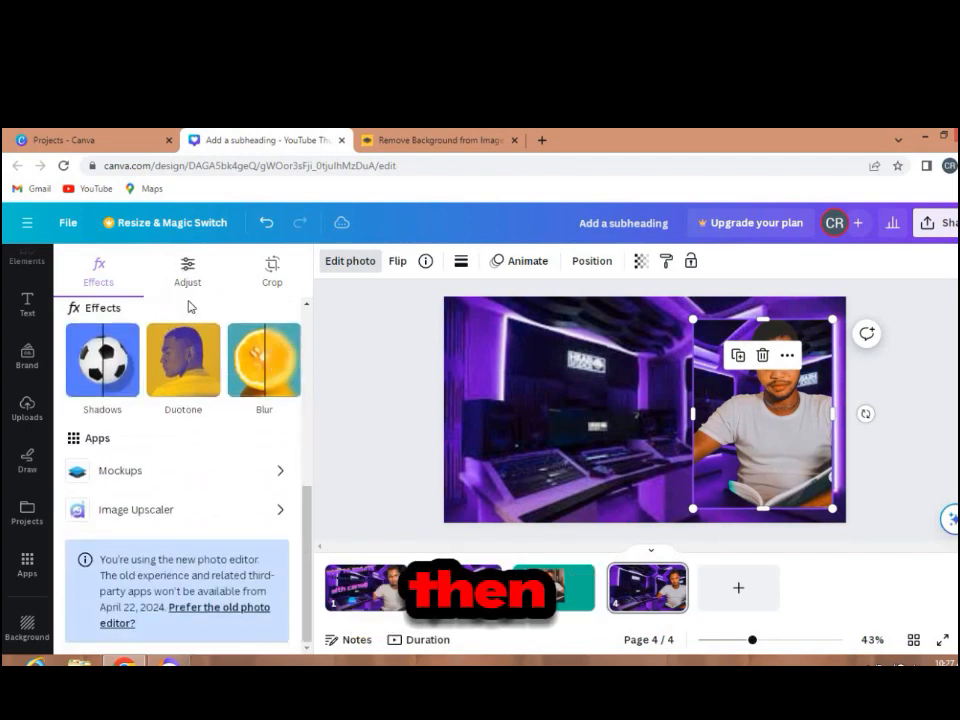
scroll(190, 307, "up", 5)
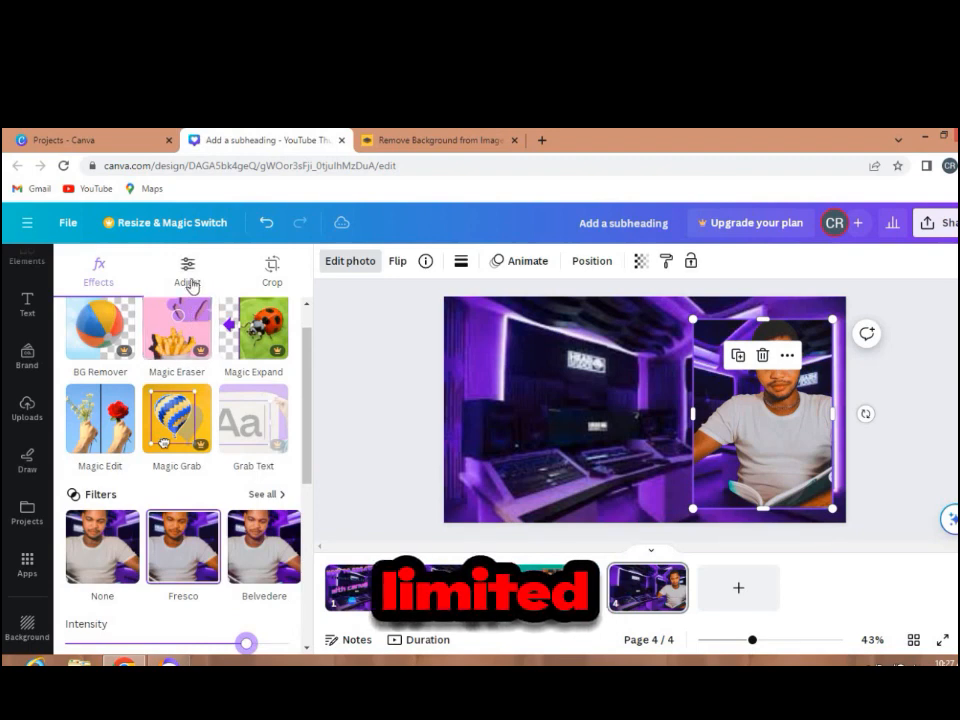
left_click(191, 285)
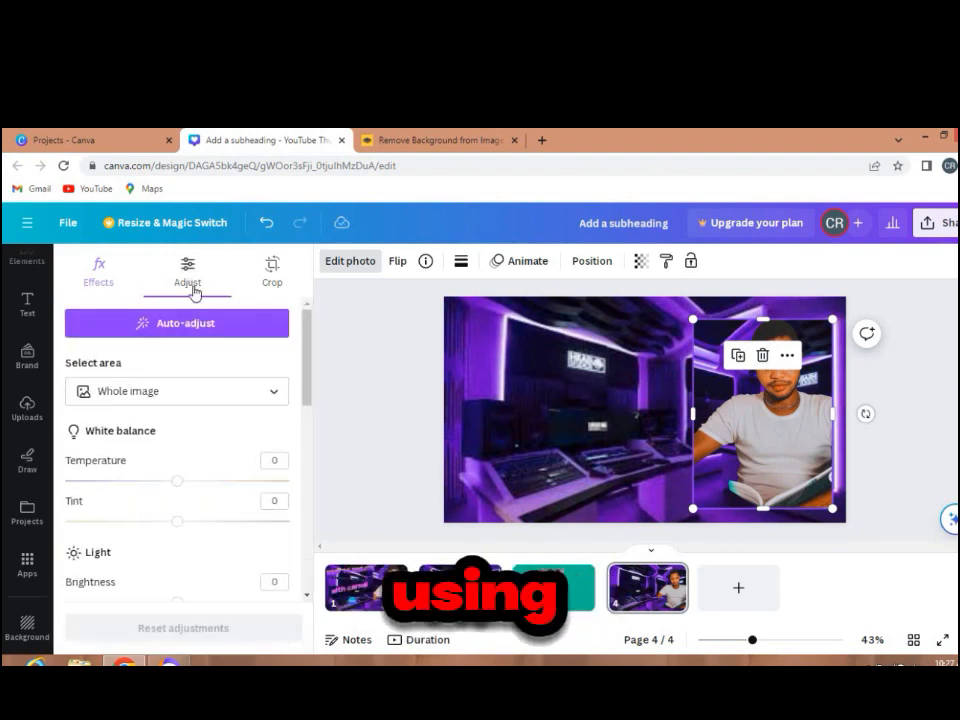
scroll(262, 408, "down", 1)
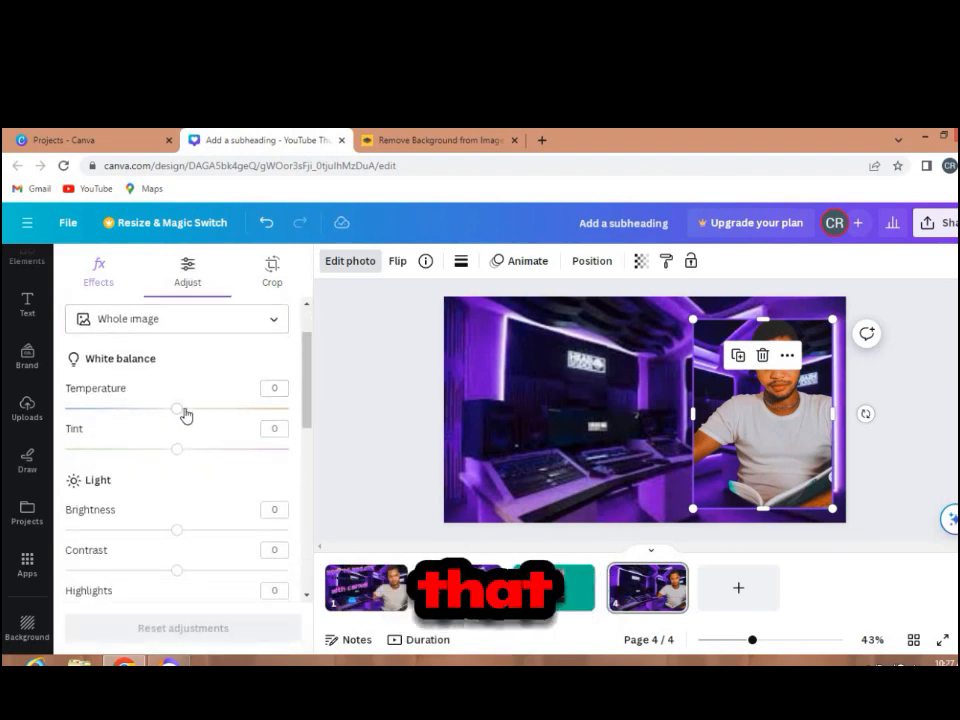
left_click_drag(177, 409, 116, 410)
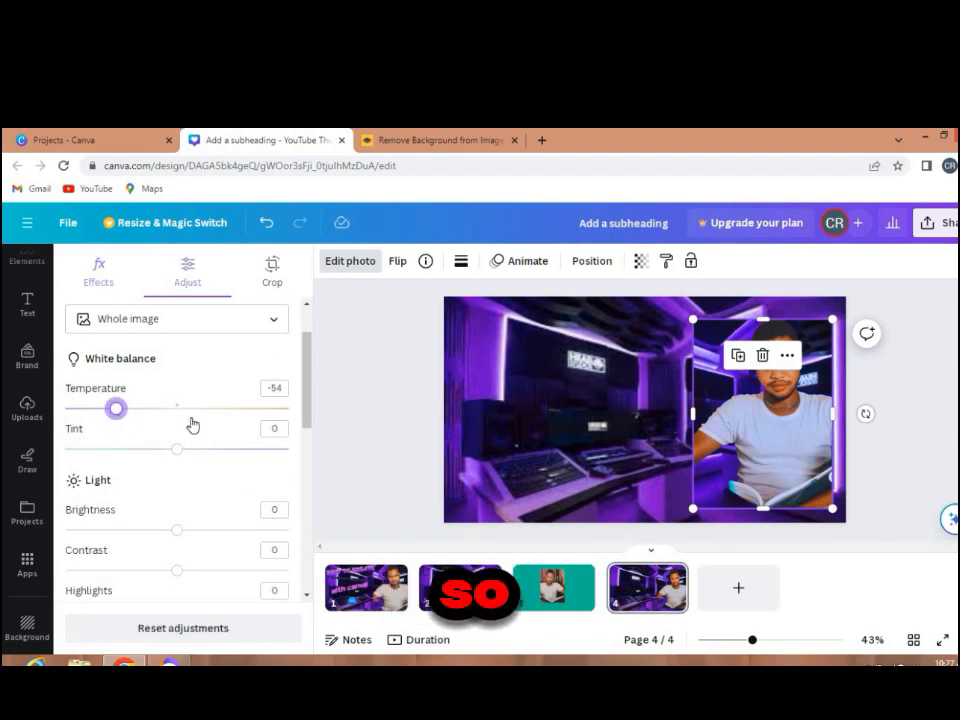
left_click(214, 409)
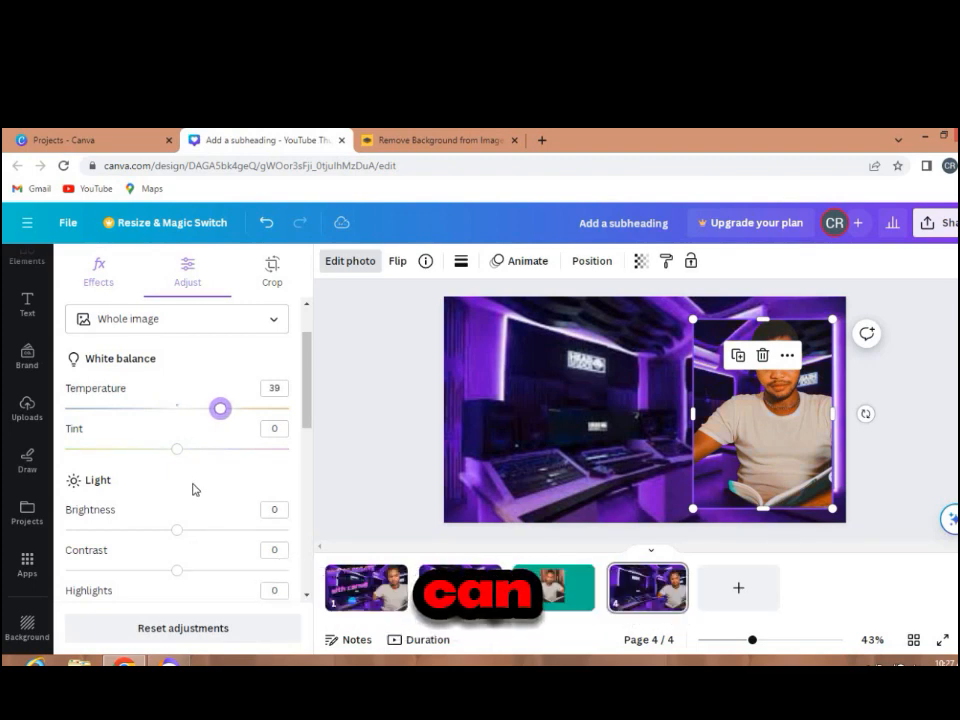
scroll(200, 484, "down", 5)
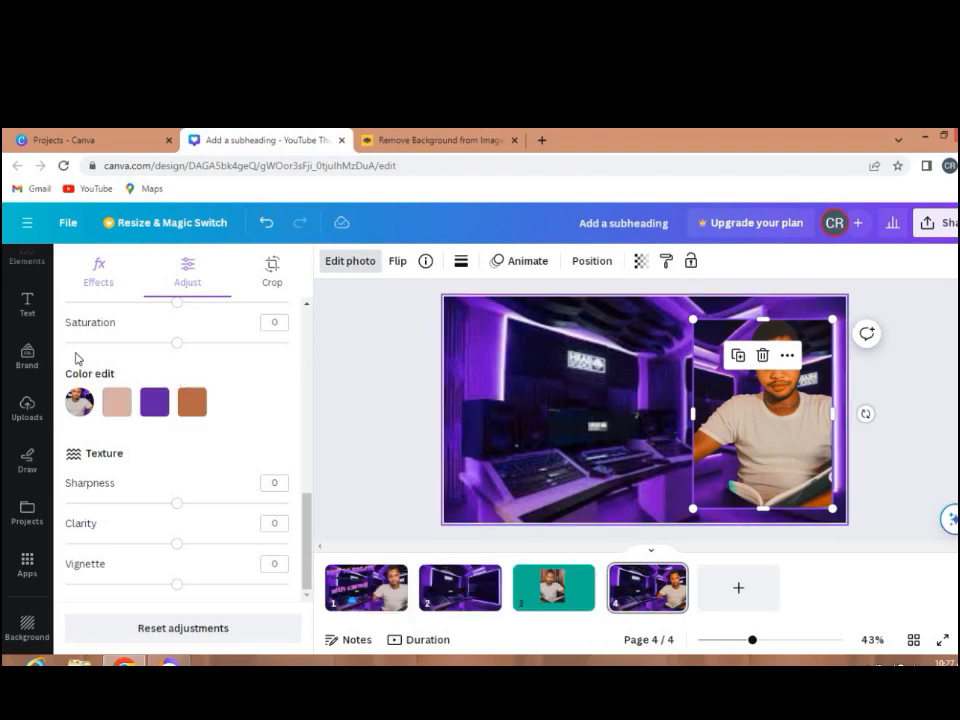
left_click(332, 335)
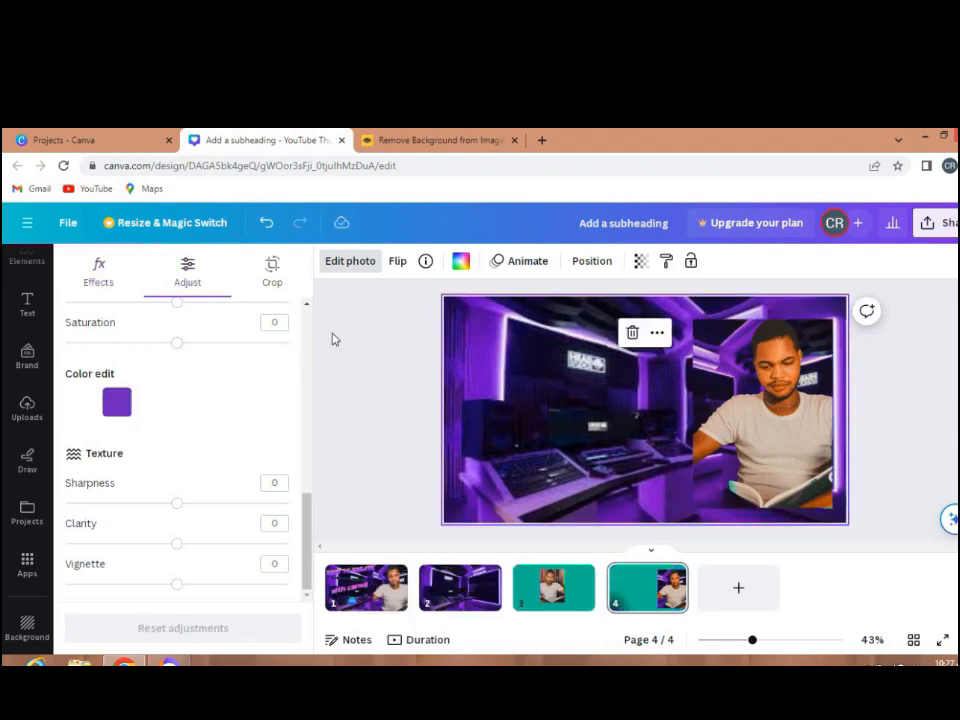
Add the recently used PLAY text style to page 4 and move it toward the page's upper-left area.
left_click(27, 305)
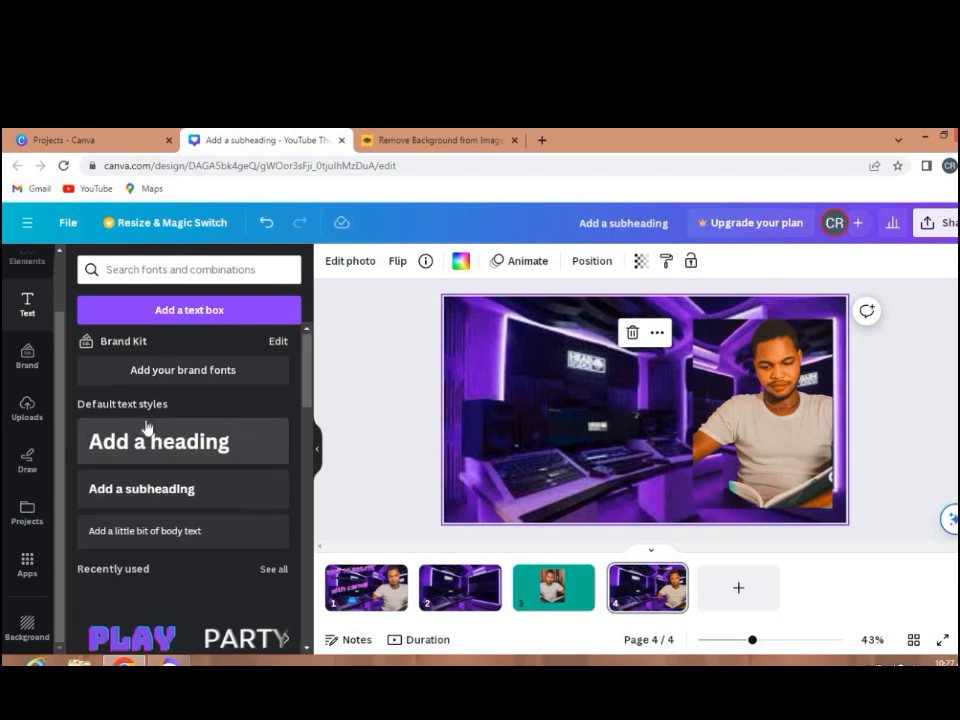
scroll(141, 543, "down", 1)
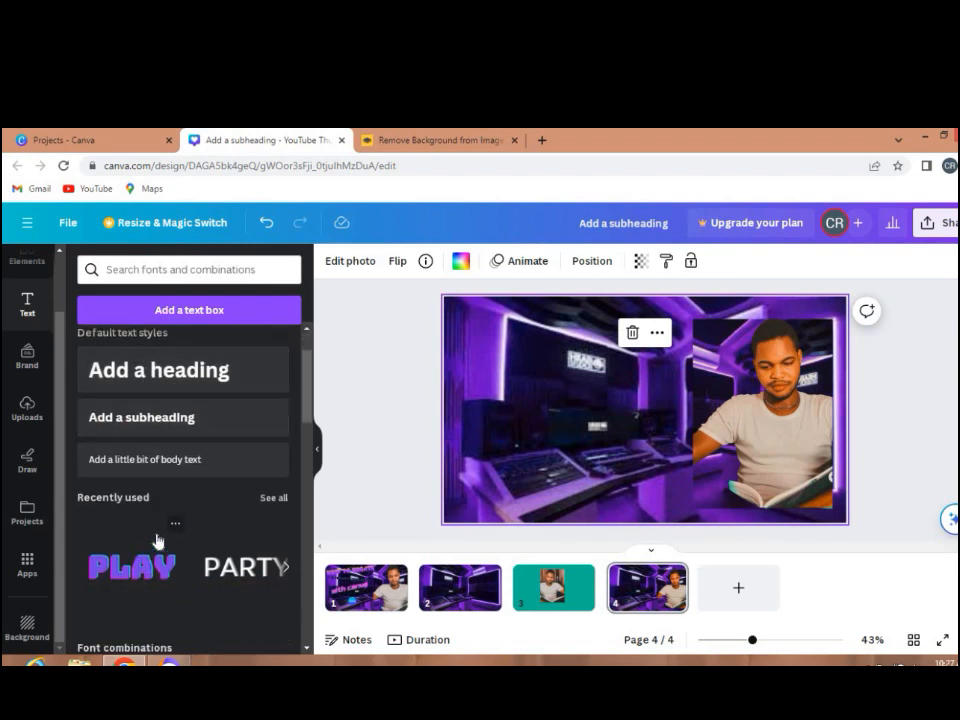
left_click(155, 541)
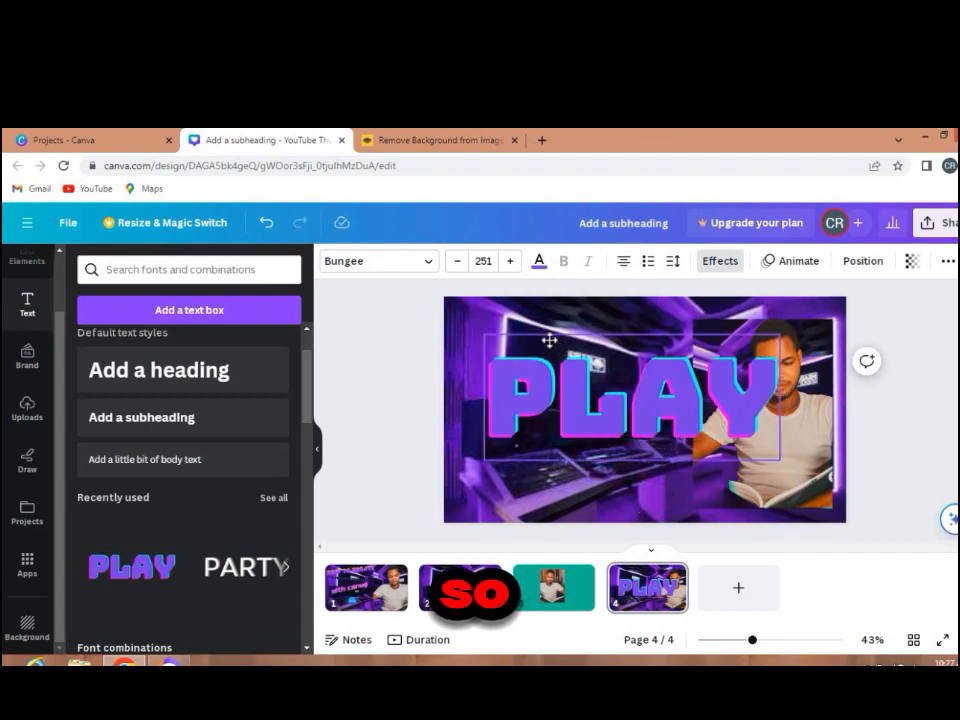
left_click_drag(549, 341, 521, 319)
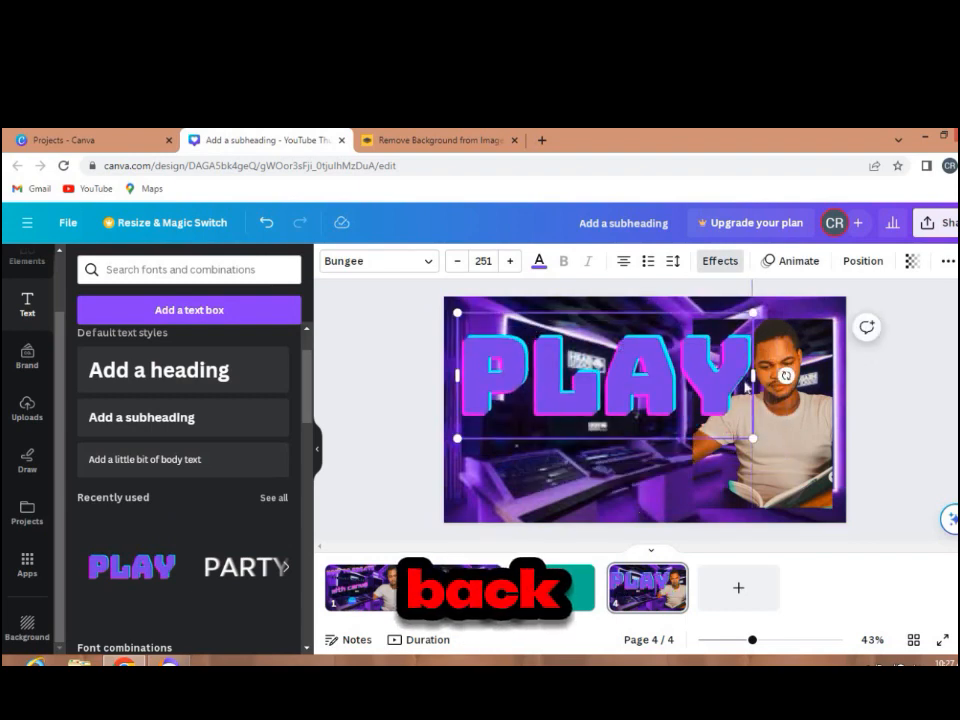
Replace the PLAY text with "HOW TO CREATE", starting a new line after "HOW".
key("BackSpace")
key("BackSpace")
key("BackSpace")
key("BackSpace")
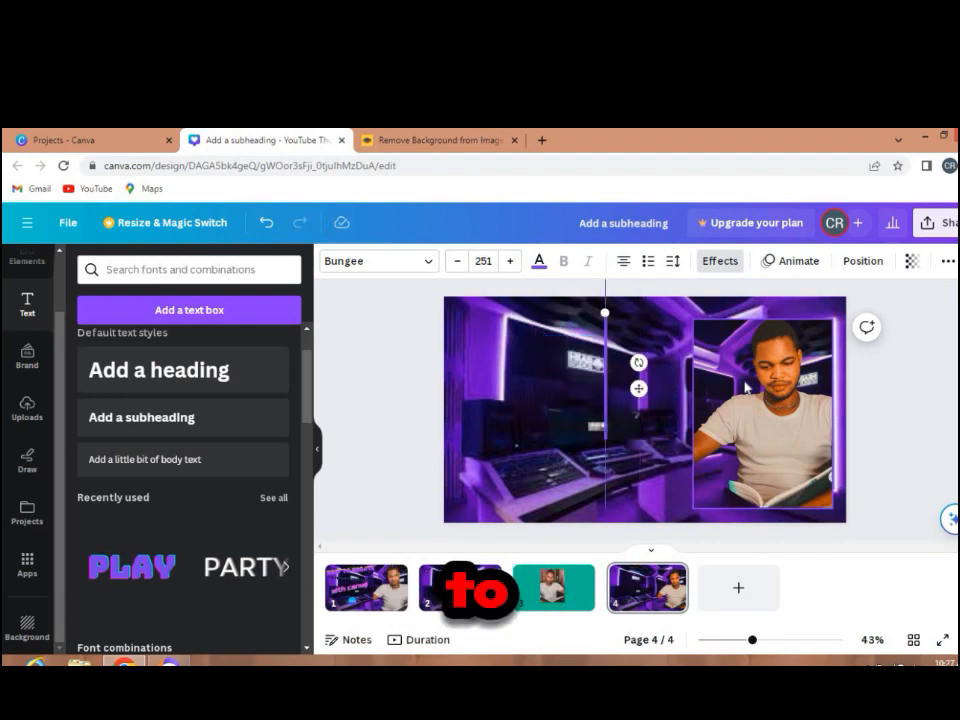
type("HOW")
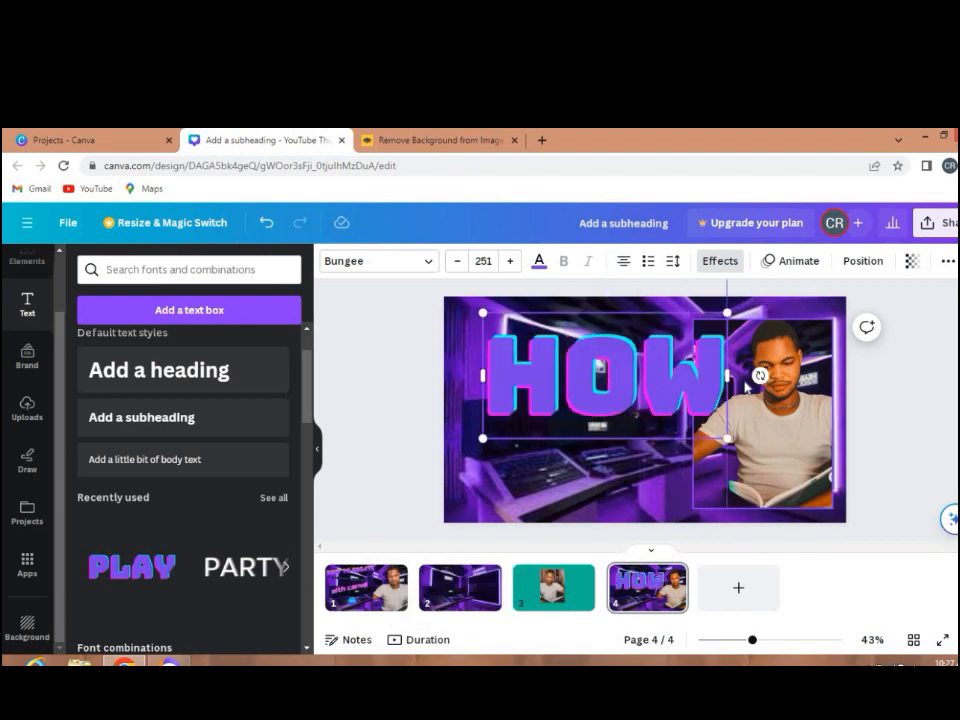
key("Return")
type("TO")
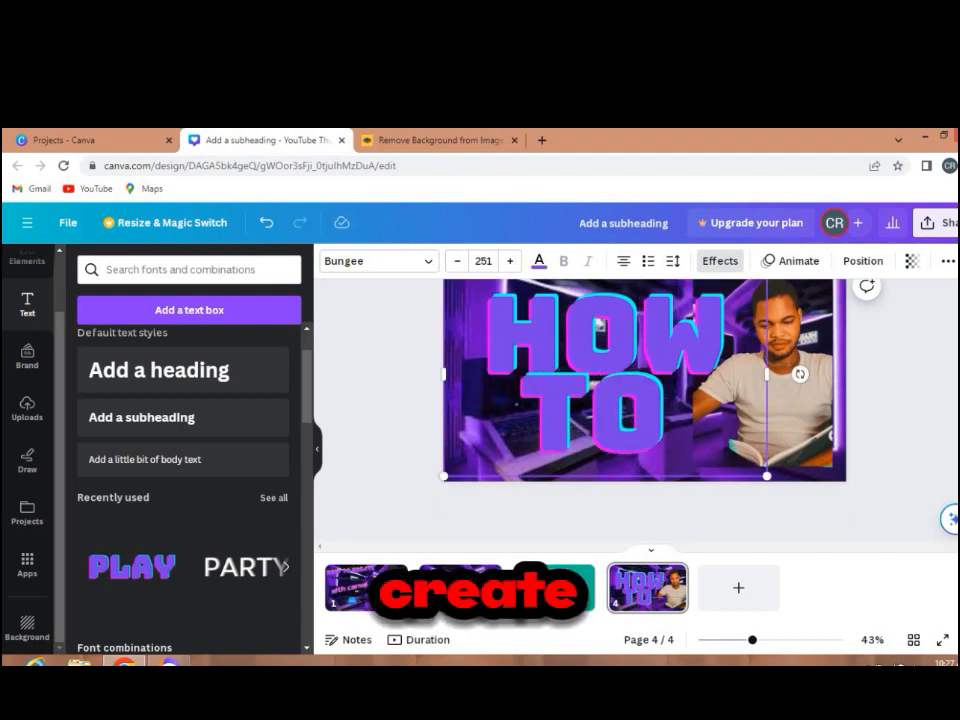
type(" CRE")
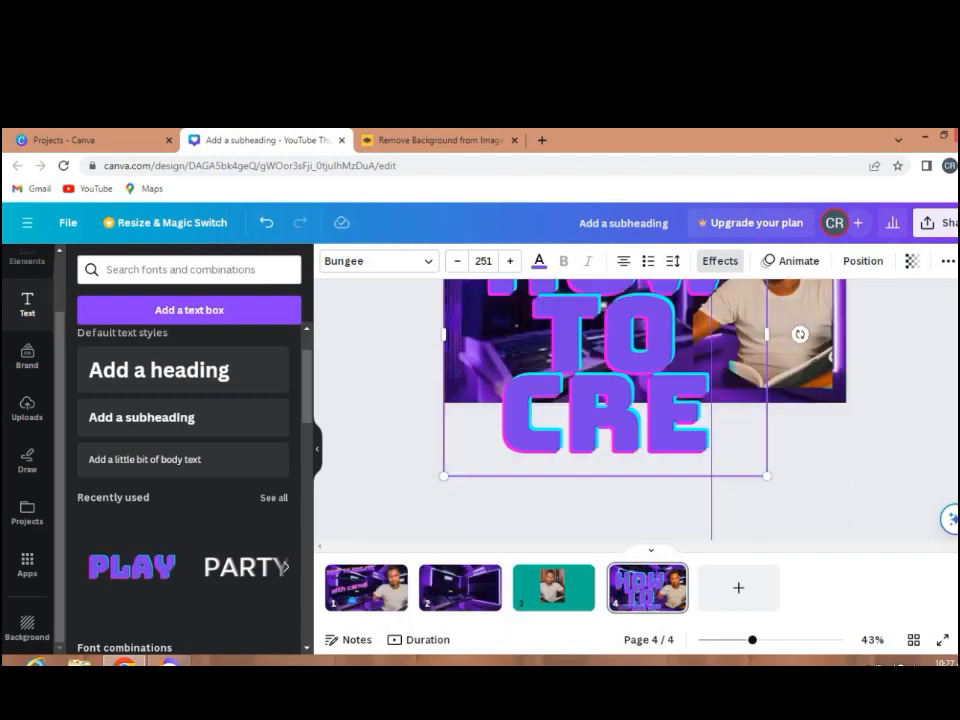
type("ATE")
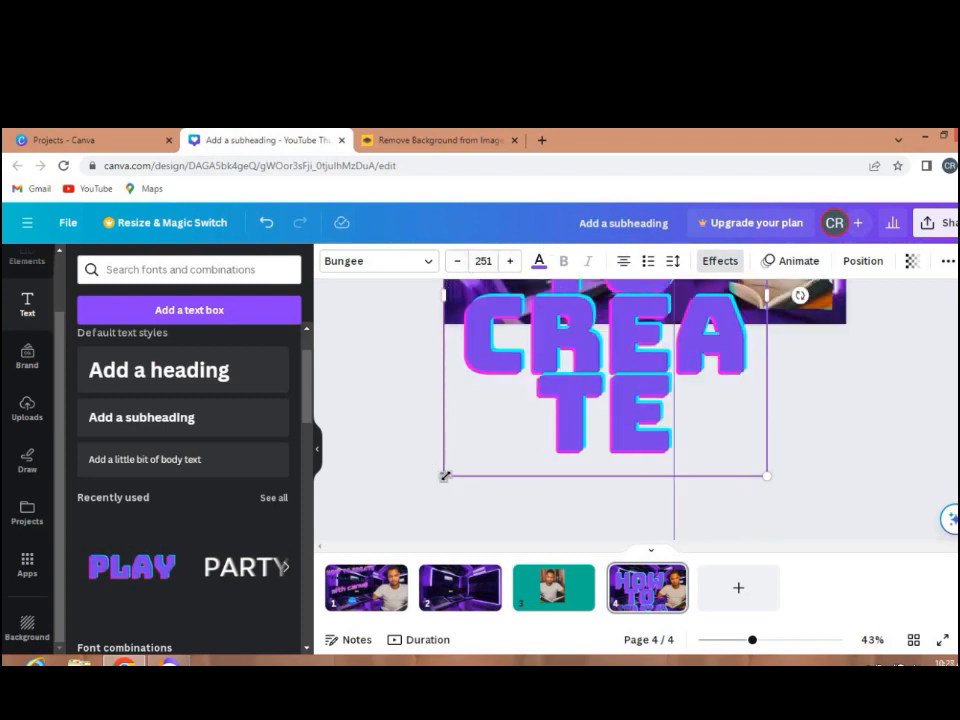
Shrink the HOW TO CREATE heading to a single line at font size 50.4 and shift it left along the page's top edge.
left_click_drag(446, 476, 483, 326)
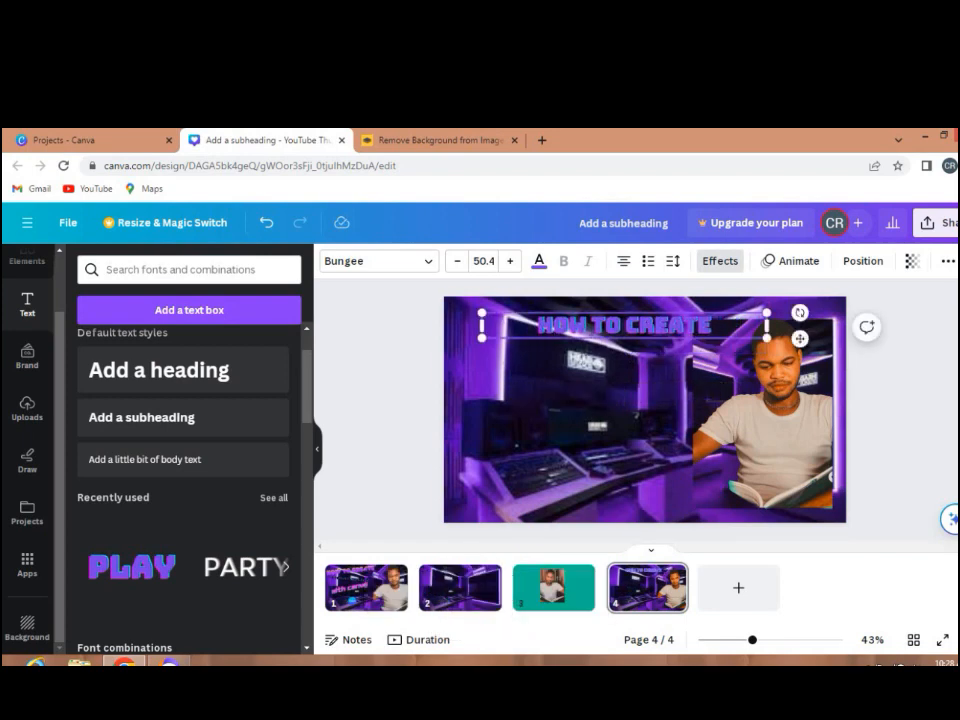
left_click(456, 263)
left_click(456, 263)
left_click(456, 263)
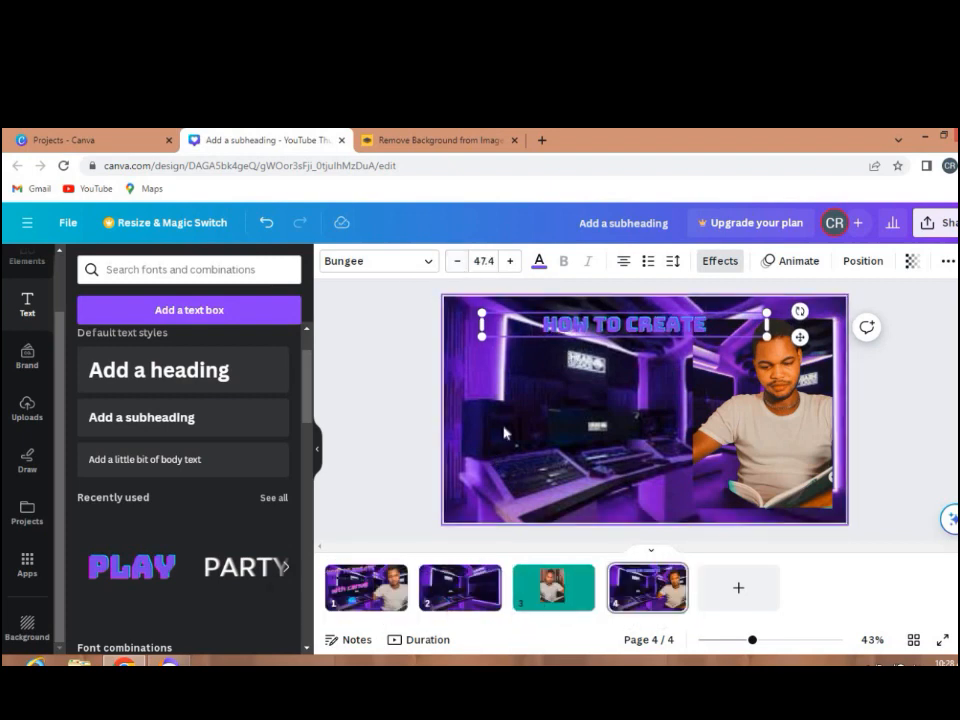
left_click(535, 380)
left_click_drag(558, 330, 510, 323)
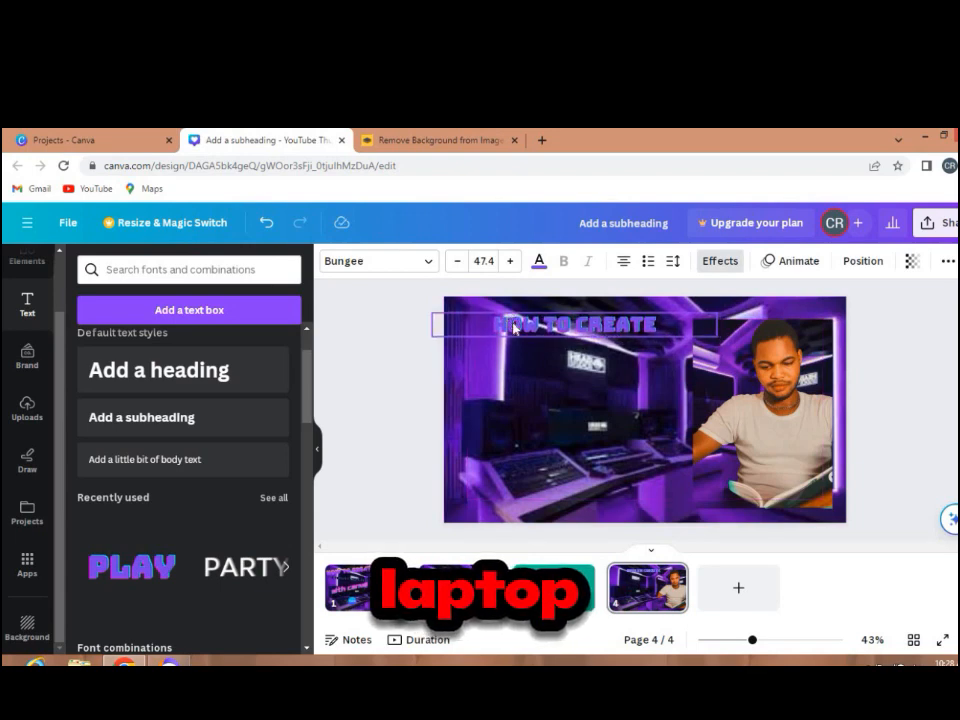
left_click(510, 261)
left_click(510, 261)
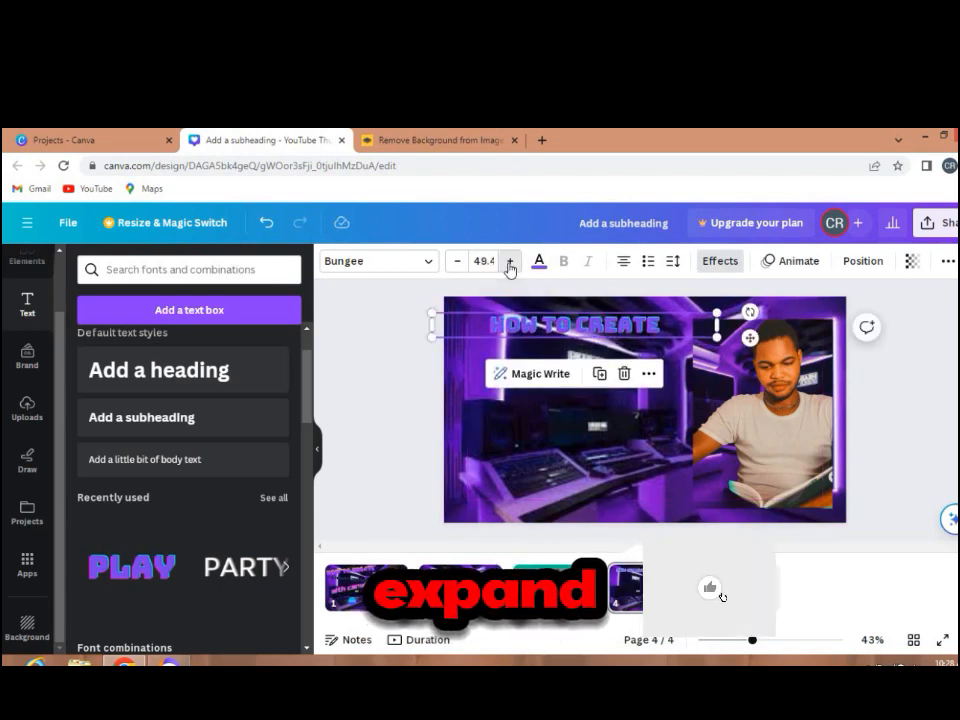
left_click(510, 262)
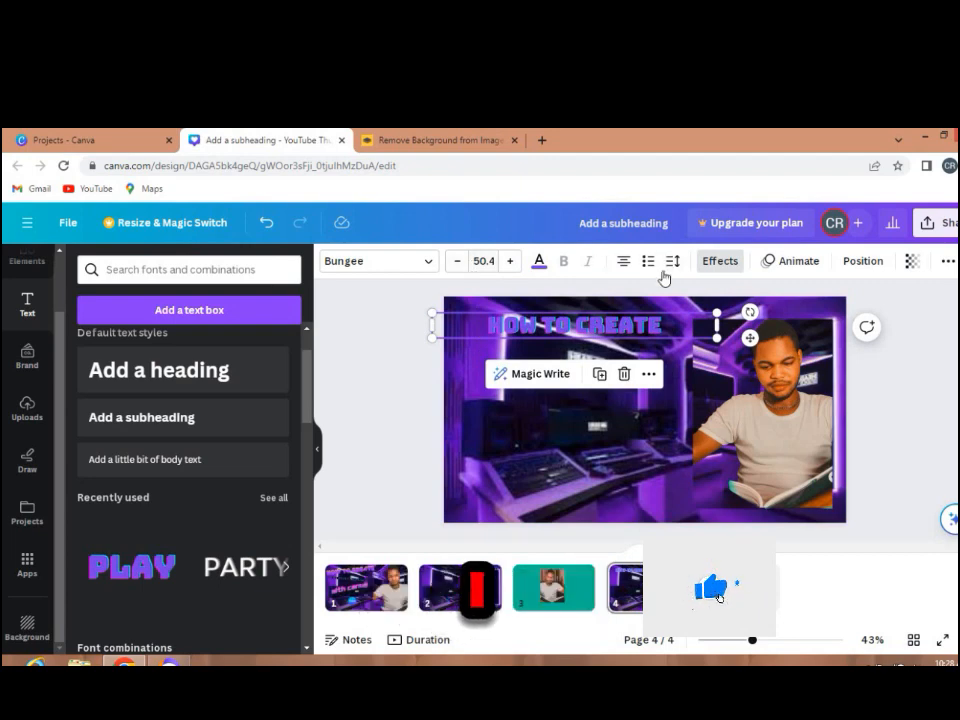
Try the Lift, Outline, Hollow, Glitch and Echo effects on the HOW TO CREATE heading, and leave it with the Neon effect.
left_click(717, 262)
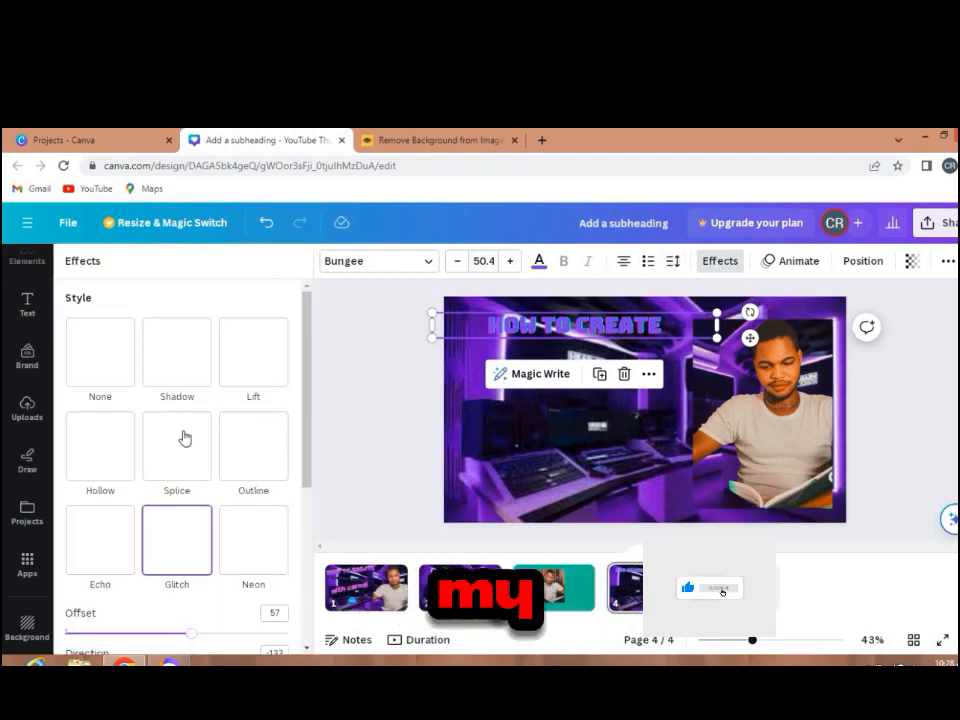
left_click(244, 369)
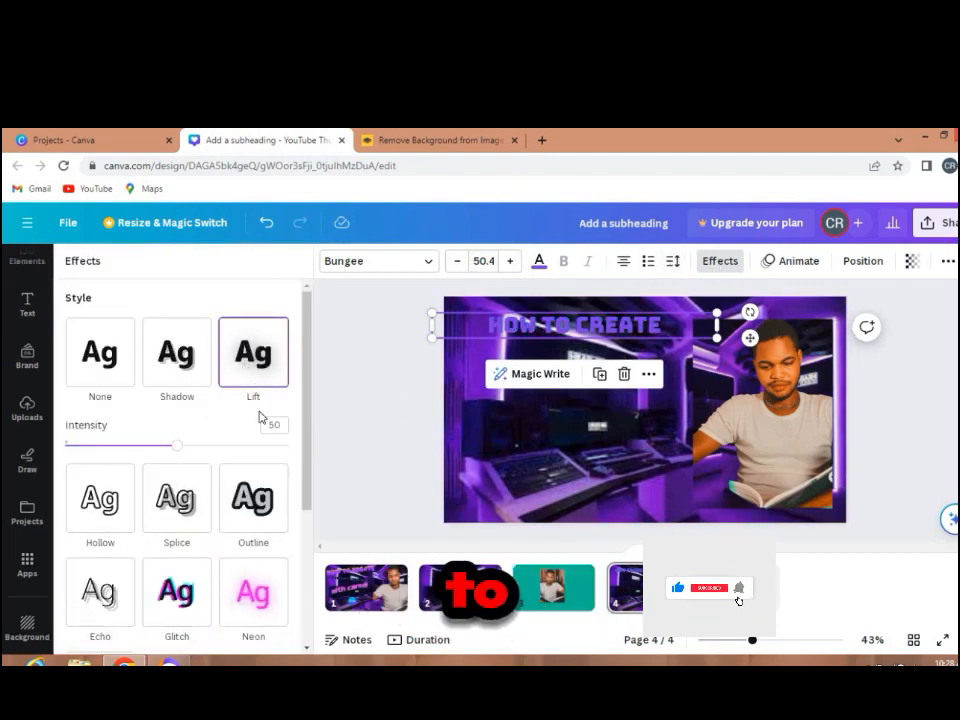
left_click(249, 505)
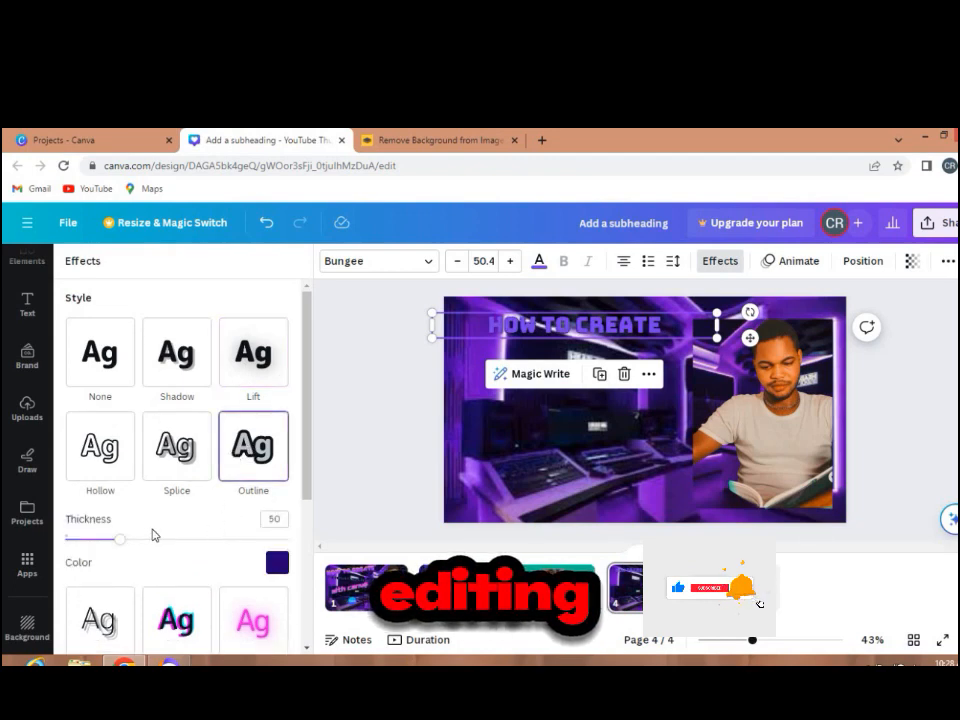
left_click(101, 468)
scroll(110, 467, "down", 2)
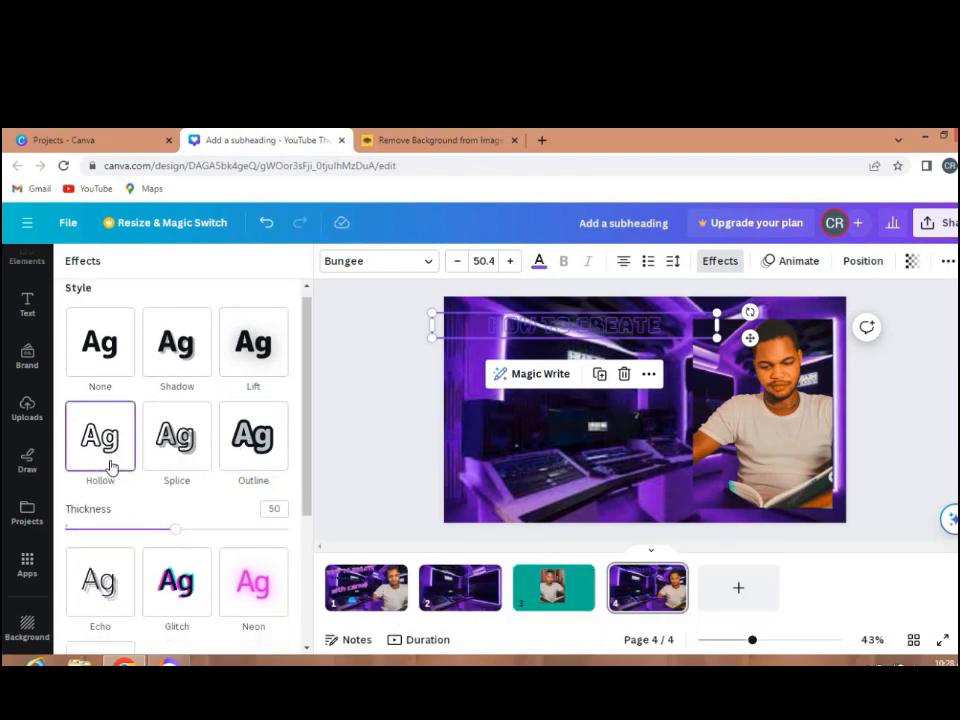
left_click(184, 468)
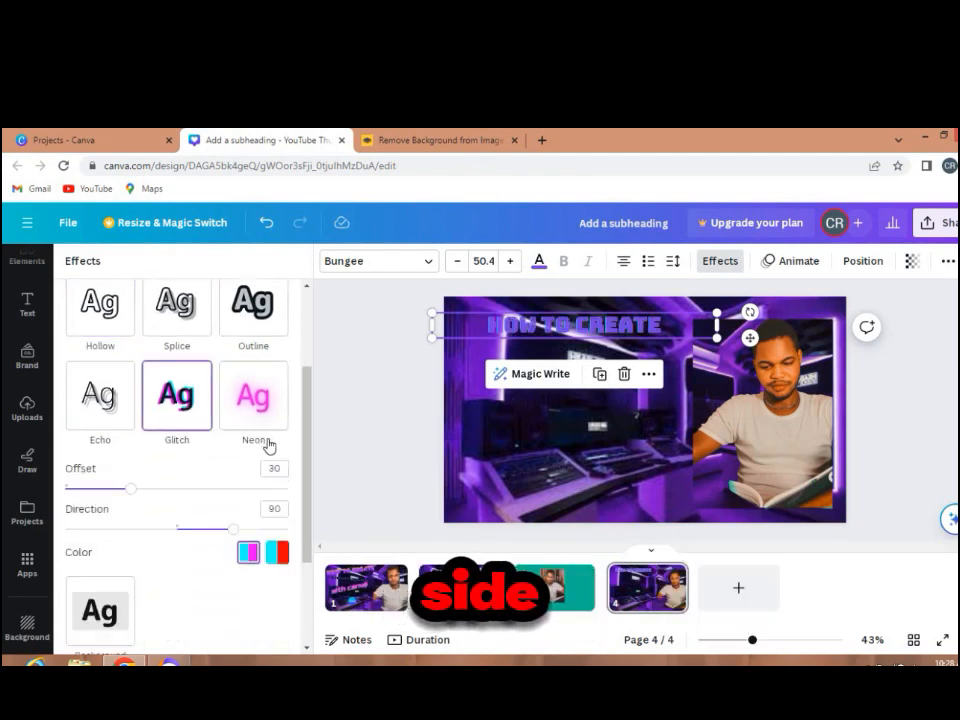
left_click(246, 412)
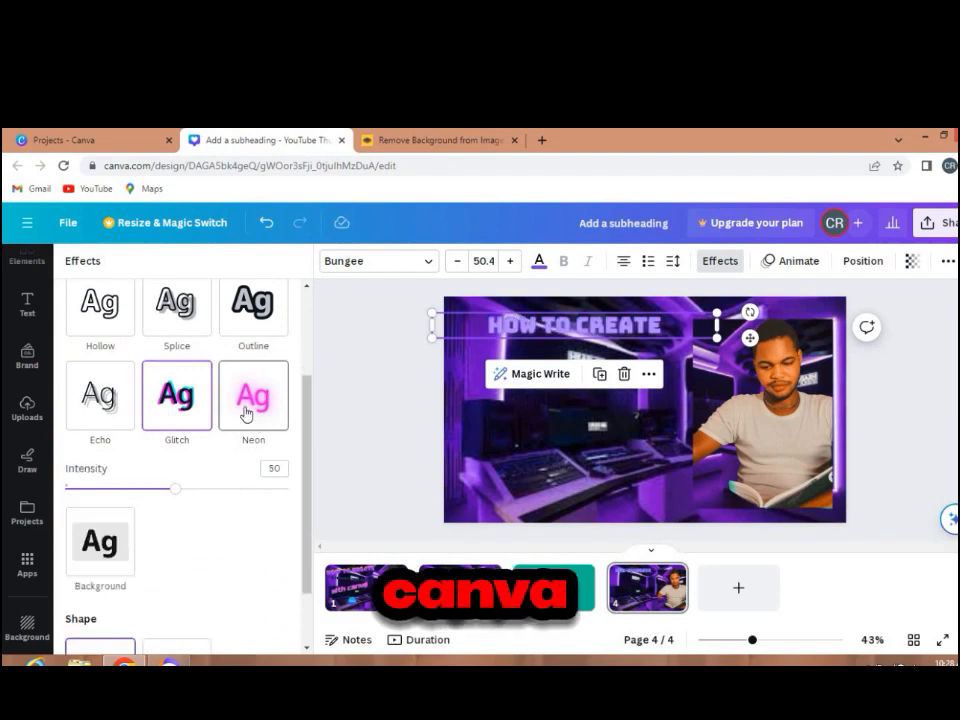
left_click(165, 403)
left_click(97, 397)
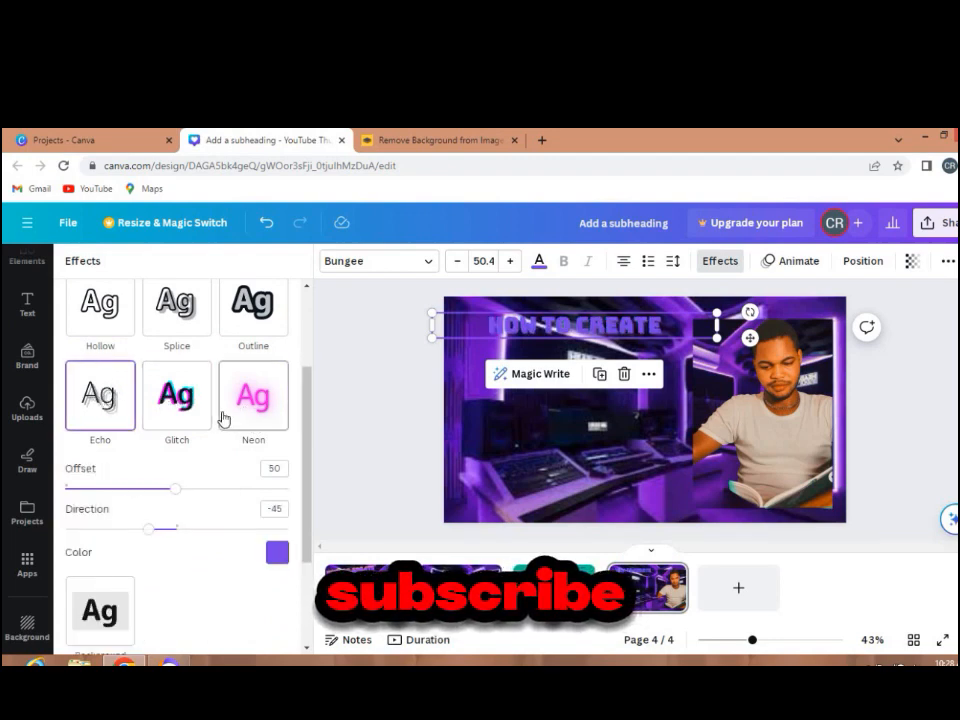
scroll(160, 470, "down", 1)
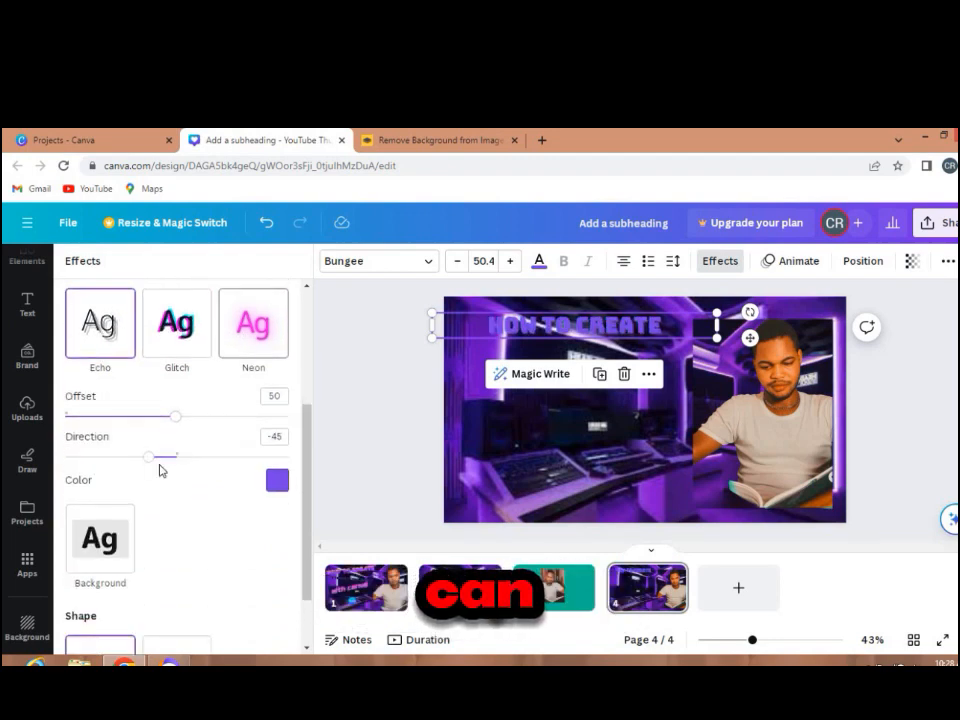
left_click(255, 332)
scroll(248, 325, "up", 2)
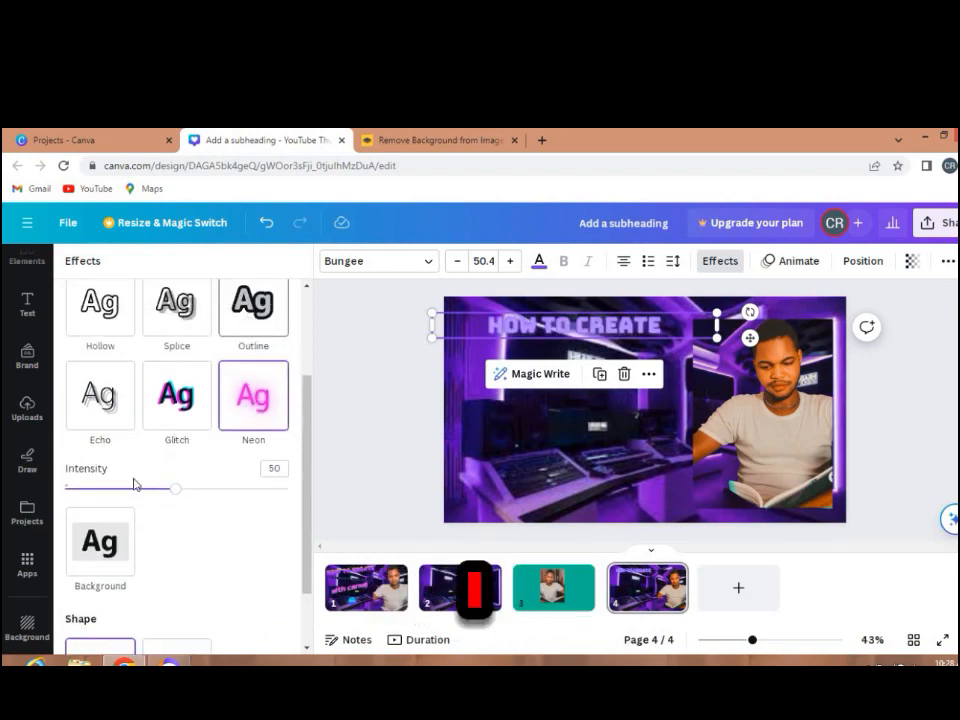
Add the pink GLOW font combination to the page and shrink it to font size 204 over the page's lower-right area.
left_click(27, 304)
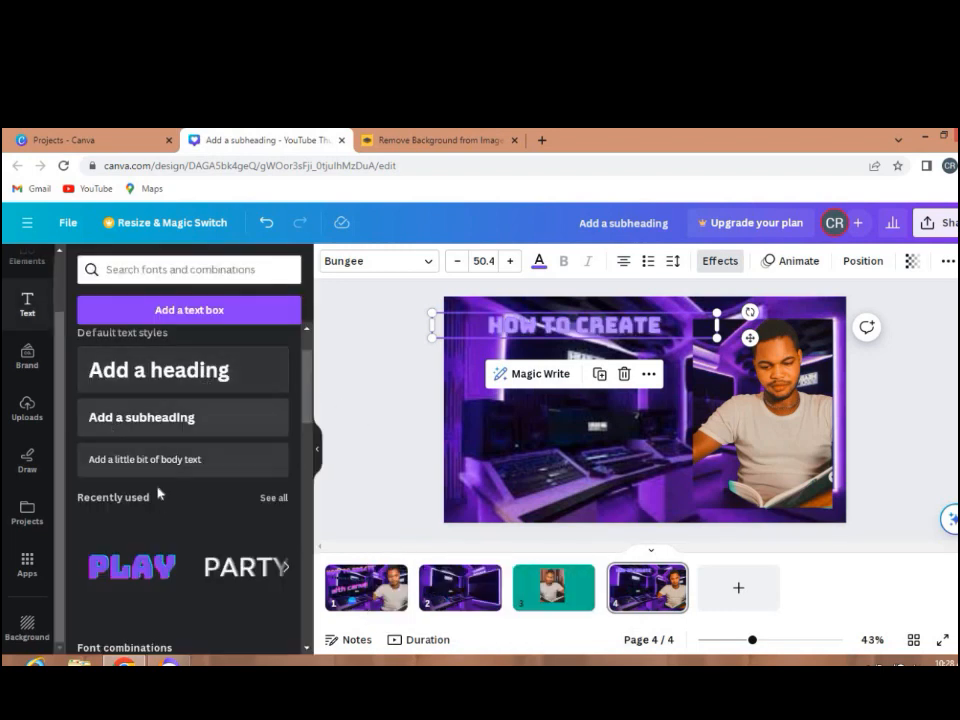
scroll(262, 481, "down", 1)
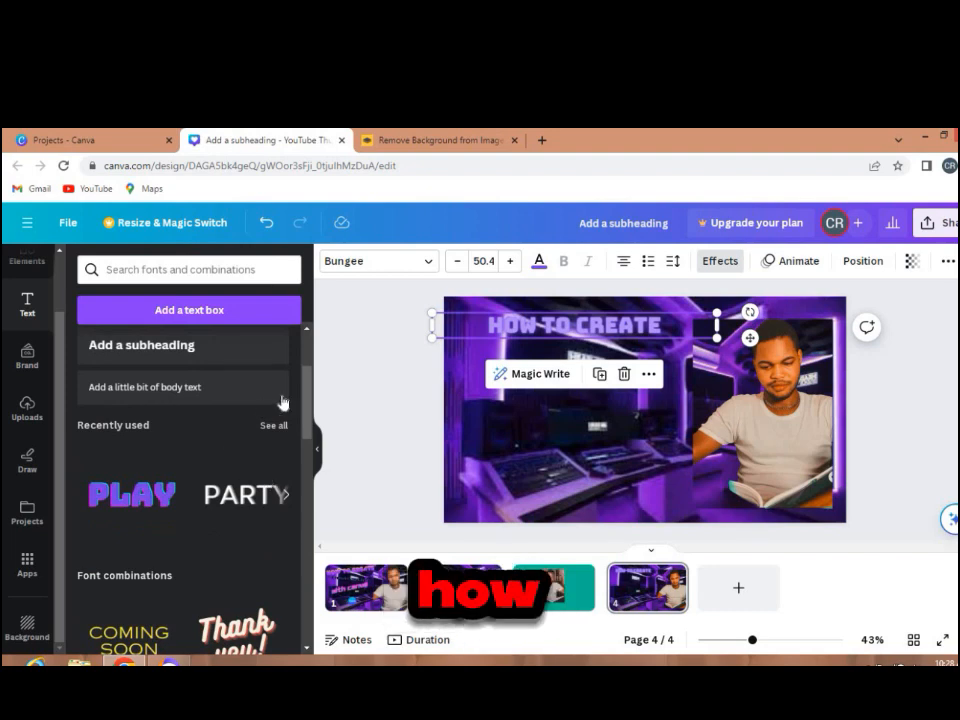
scroll(297, 453, "down", 2)
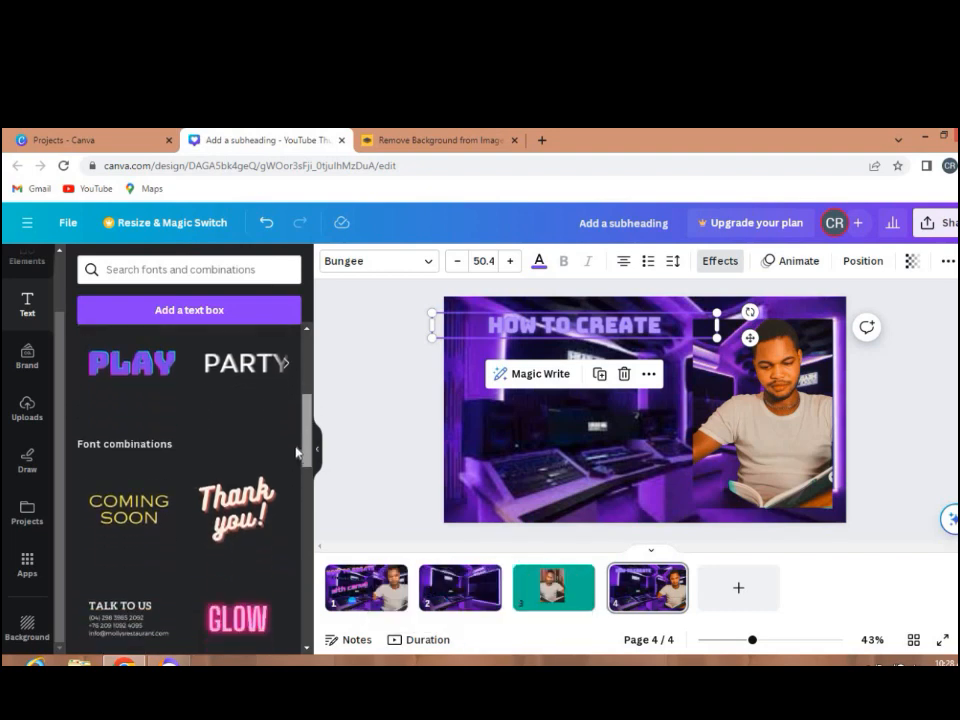
scroll(296, 455, "down", 2)
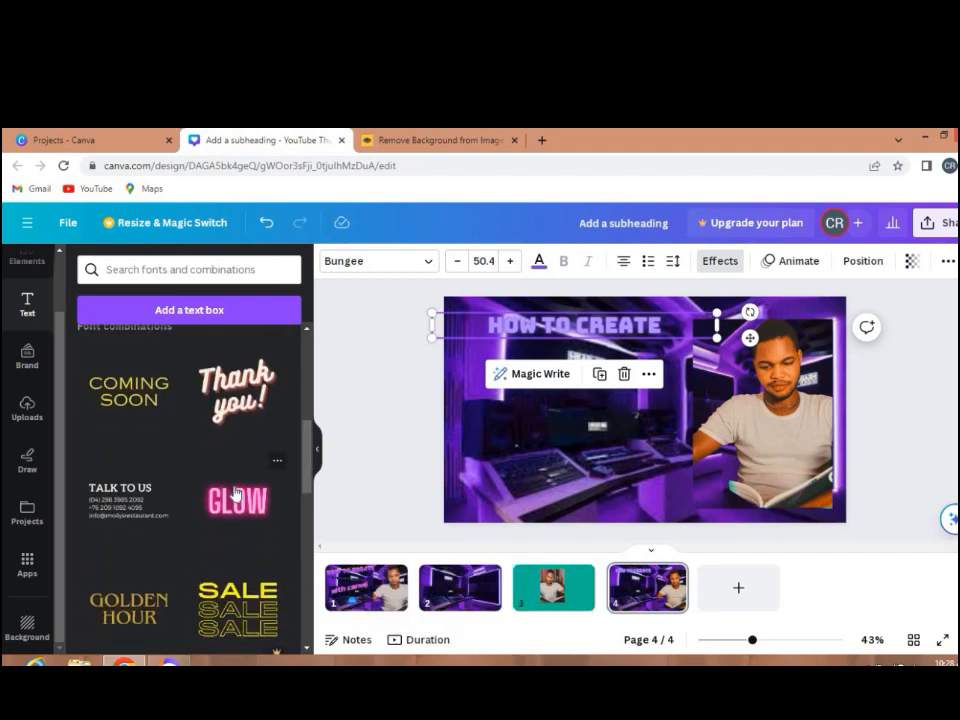
left_click(238, 500)
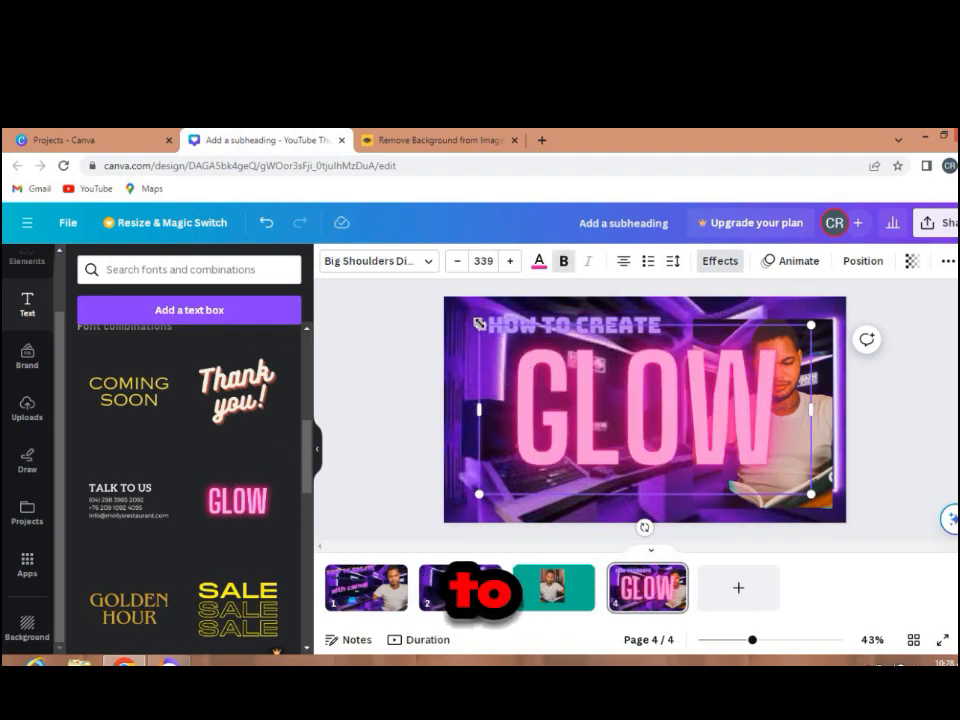
left_click_drag(479, 325, 642, 457)
left_click(645, 454)
Replace the pink GLOW text with "A YOUTUBE THUMNAIL".
left_click(792, 443)
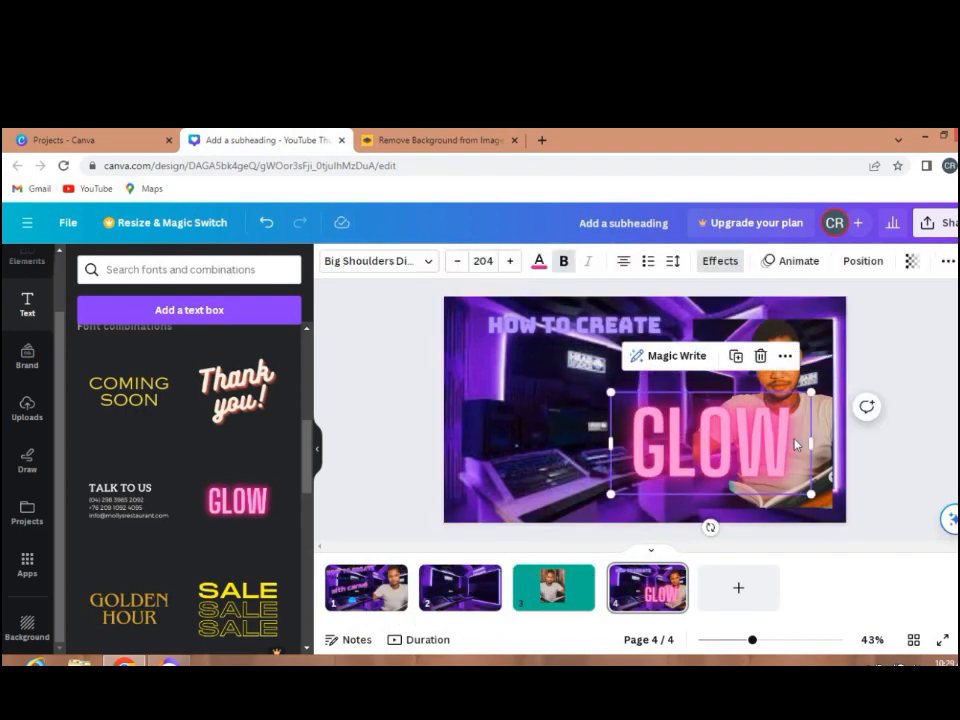
left_click(798, 442)
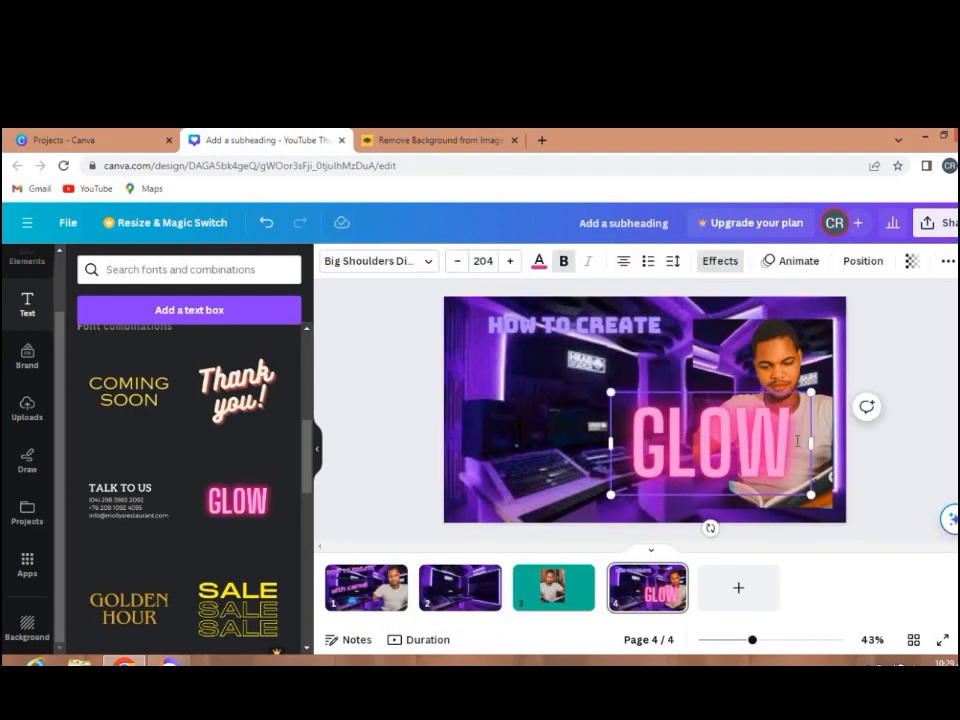
key("BackSpace")
key("BackSpace")
key("BackSpace")
key("BackSpace")
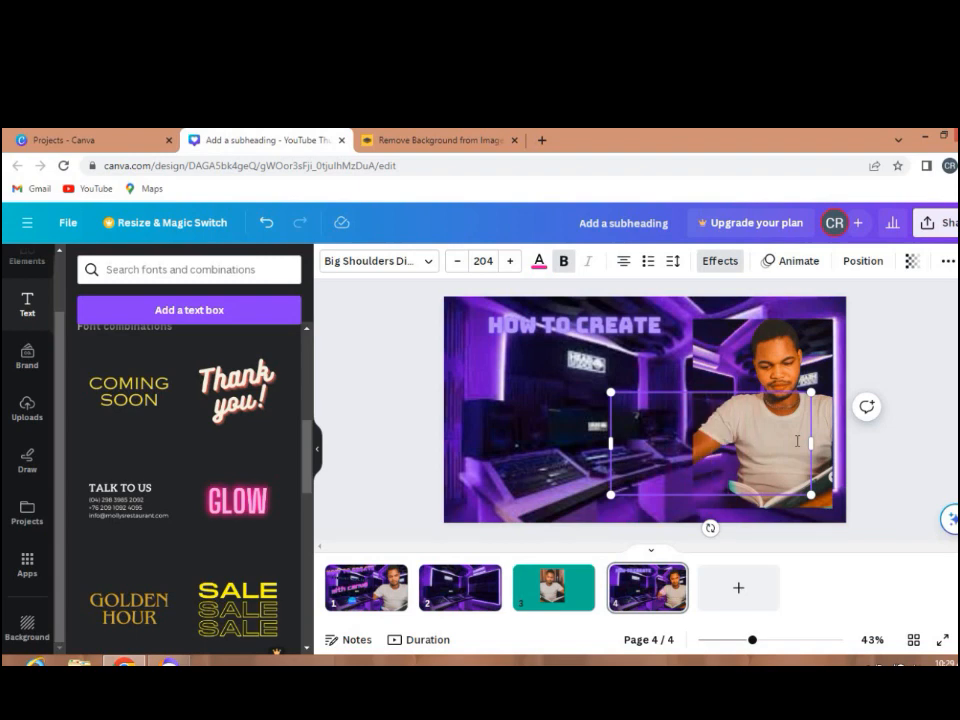
type("A")
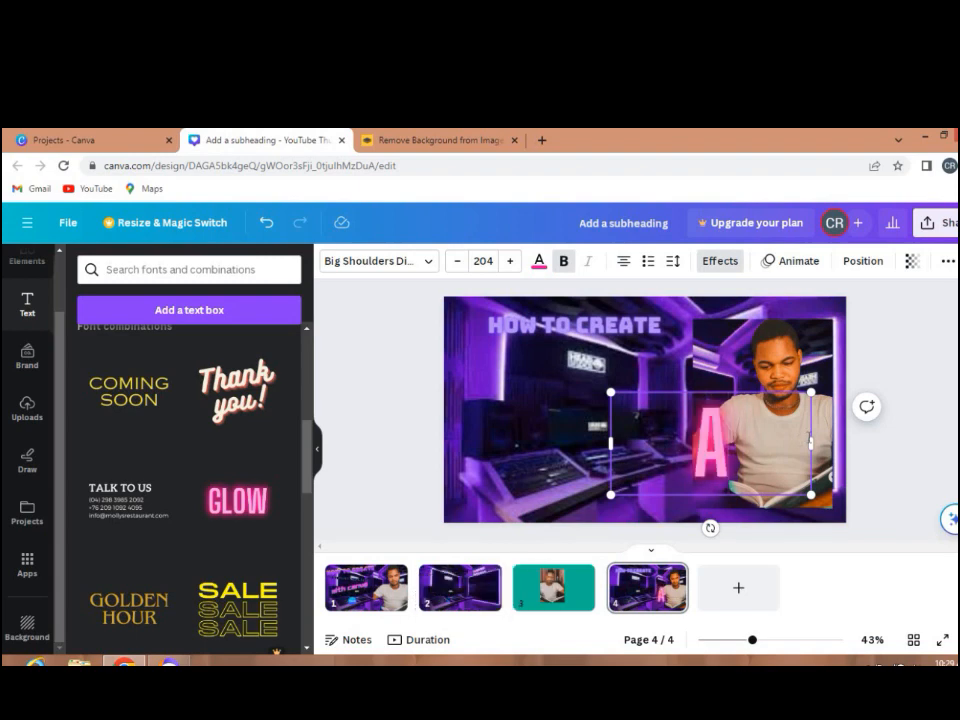
type(" Y")
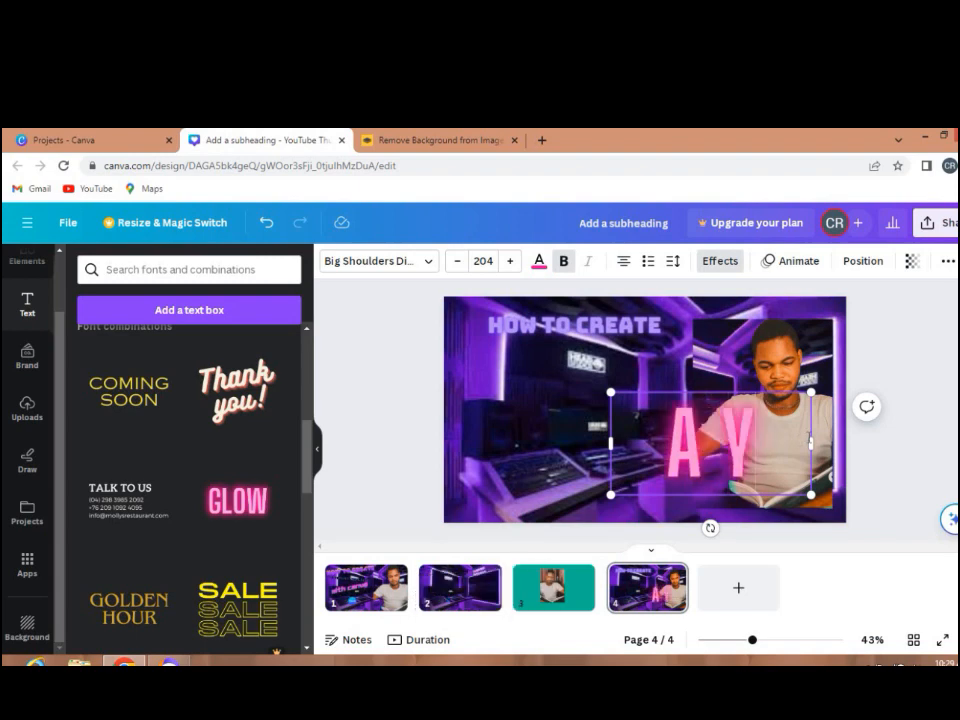
type("OU")
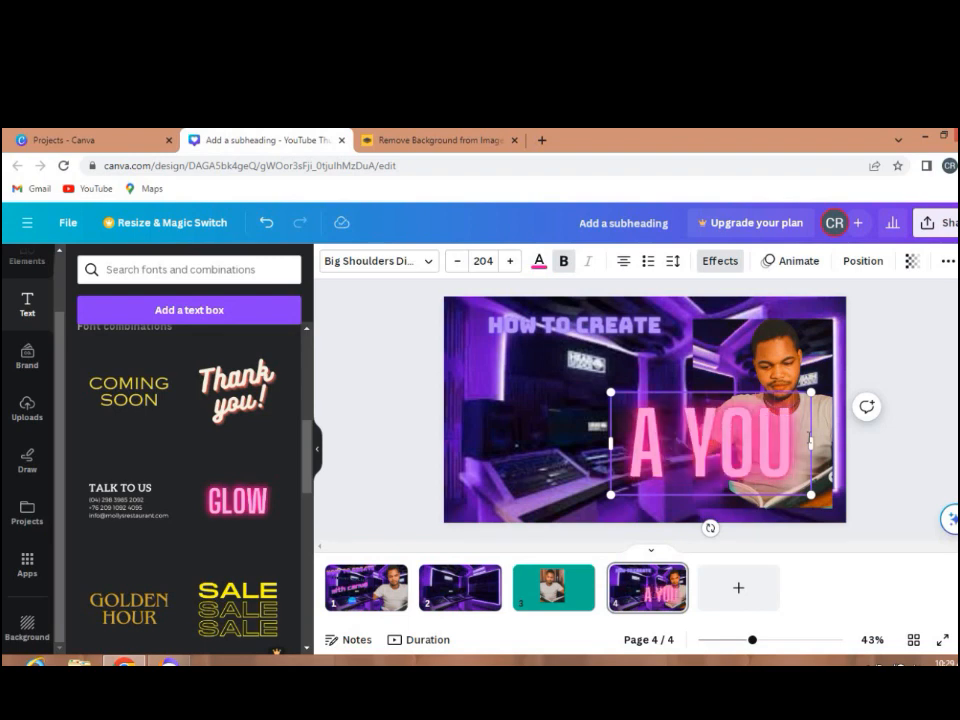
type("TU")
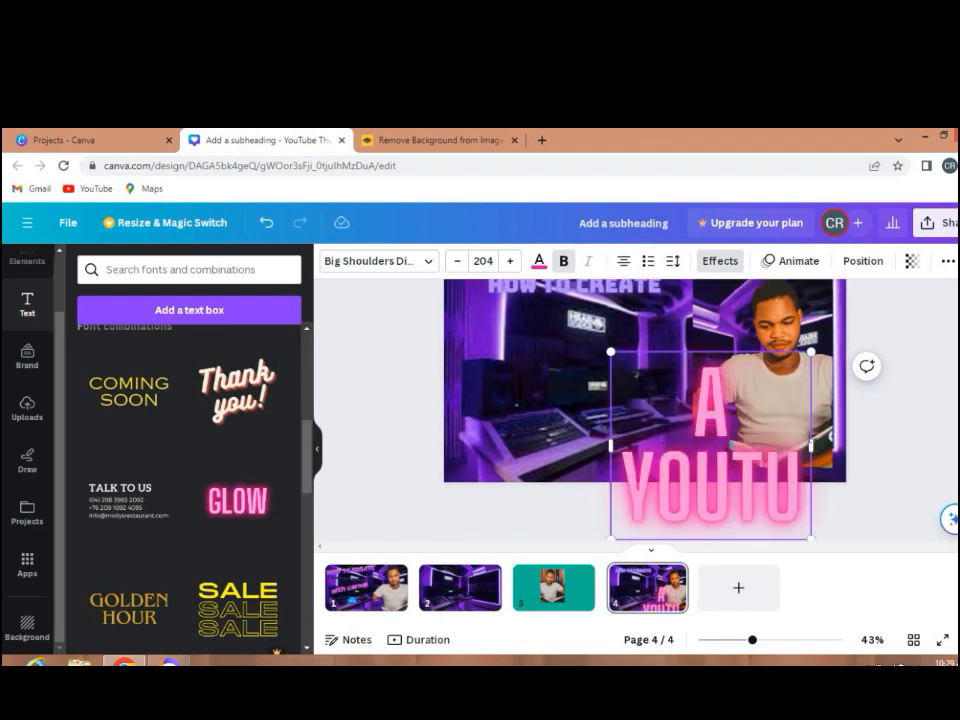
type("BE")
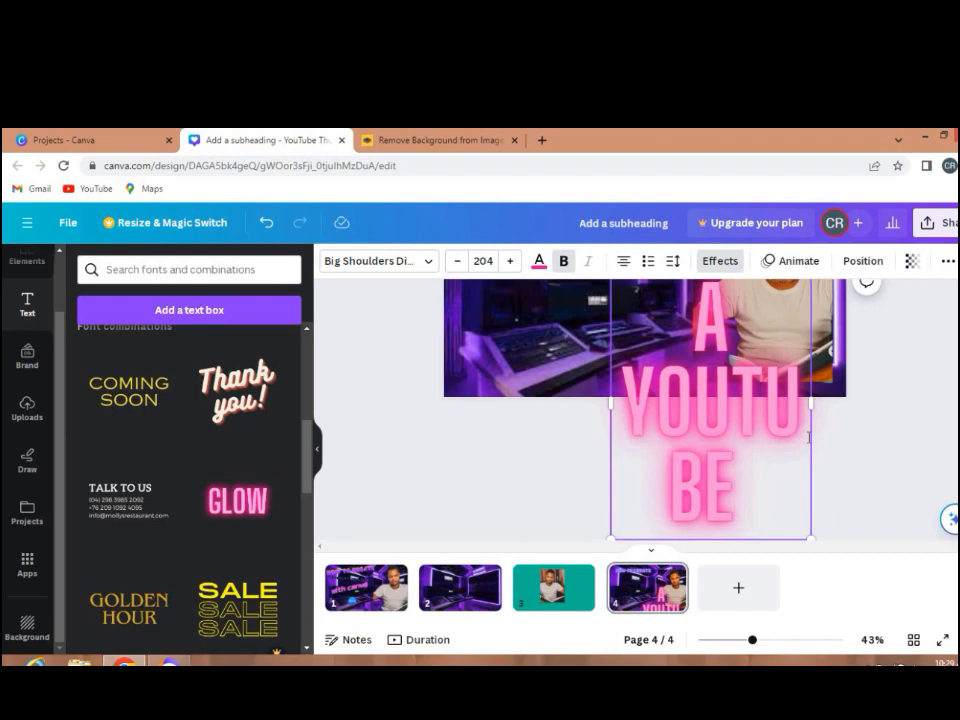
type(" THUM")
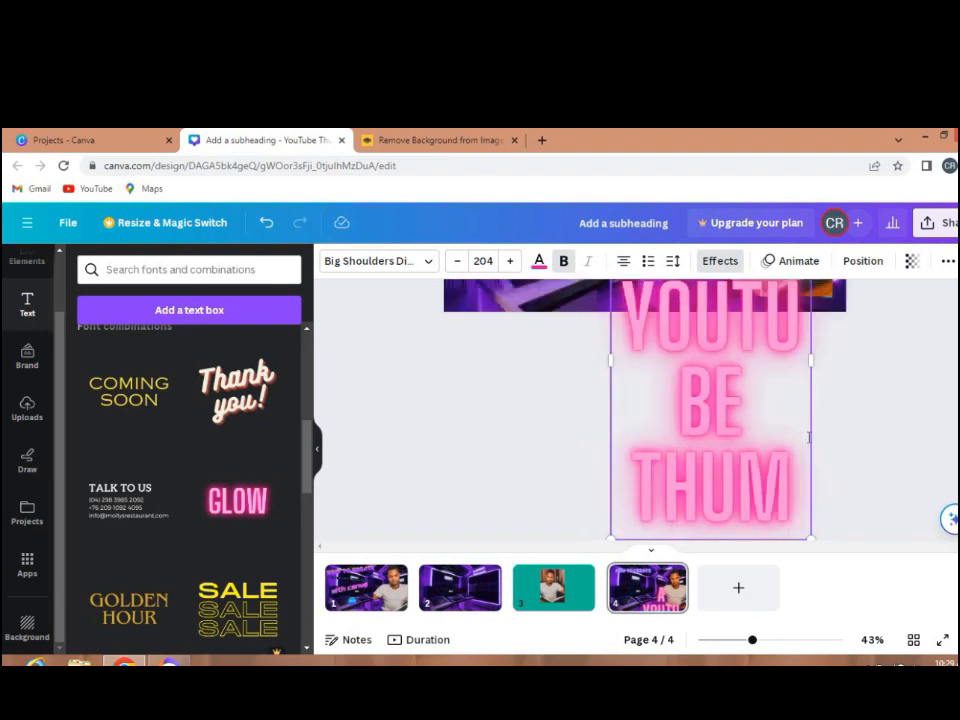
type("NAIL")
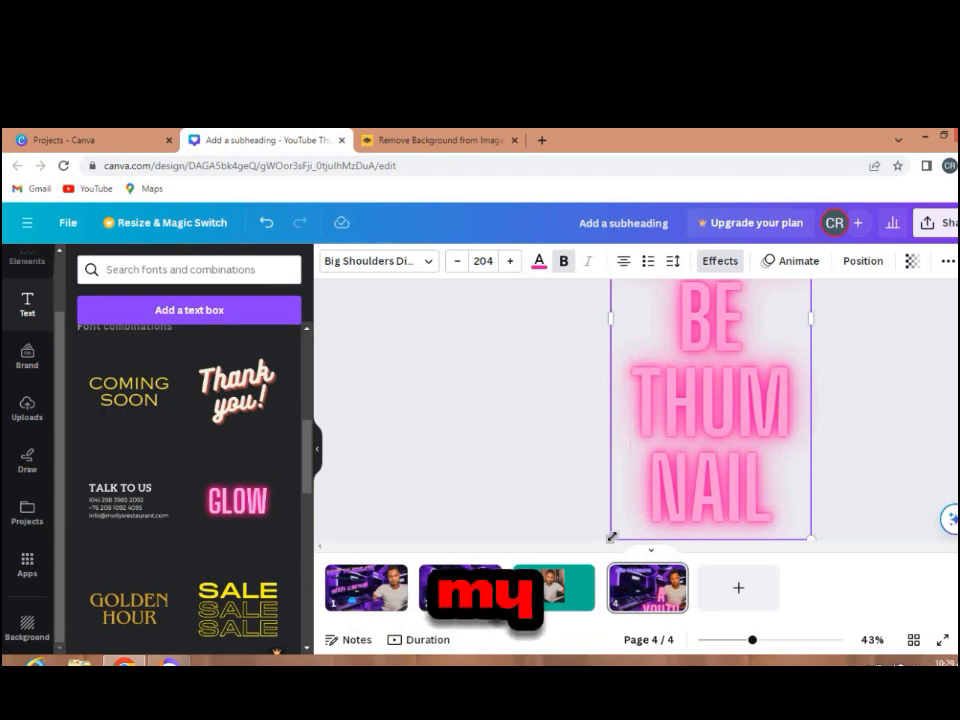
Shrink the A YOUTUBE THUMNAIL text to font size 42.3, widen it to a single line and place it below the HOW TO CREATE heading.
left_click_drag(612, 538, 600, 400)
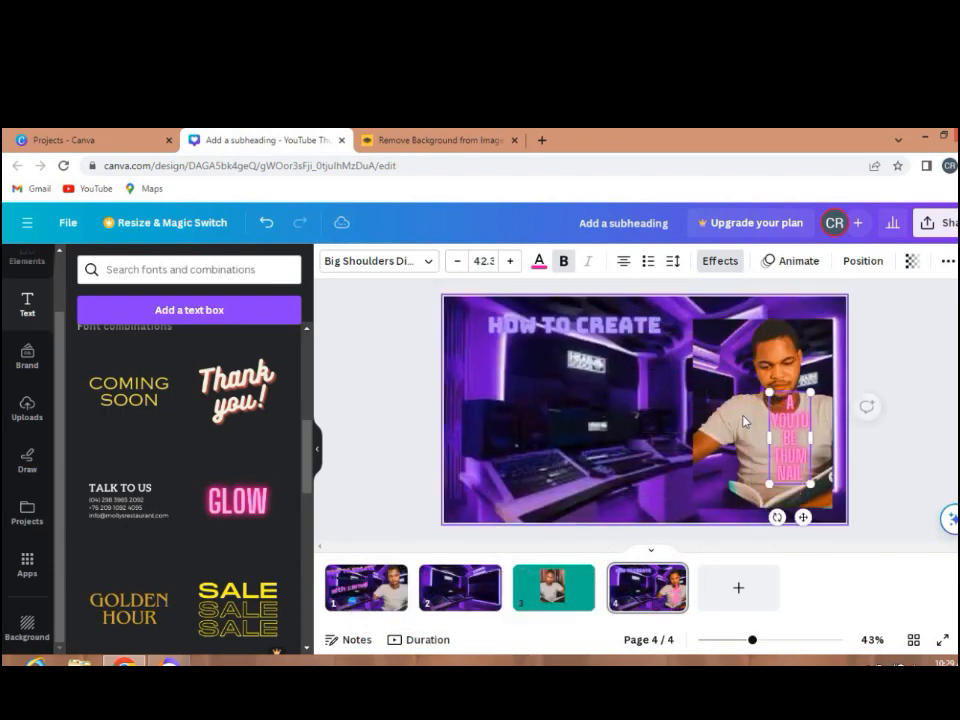
left_click(677, 463)
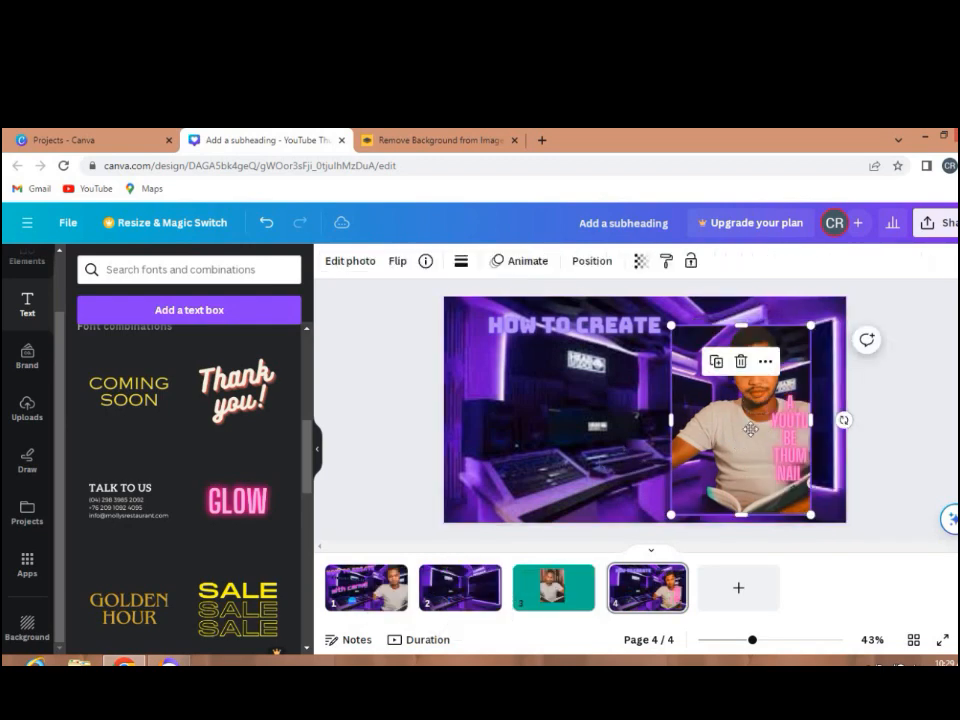
left_click_drag(736, 443, 576, 440)
left_click(781, 440)
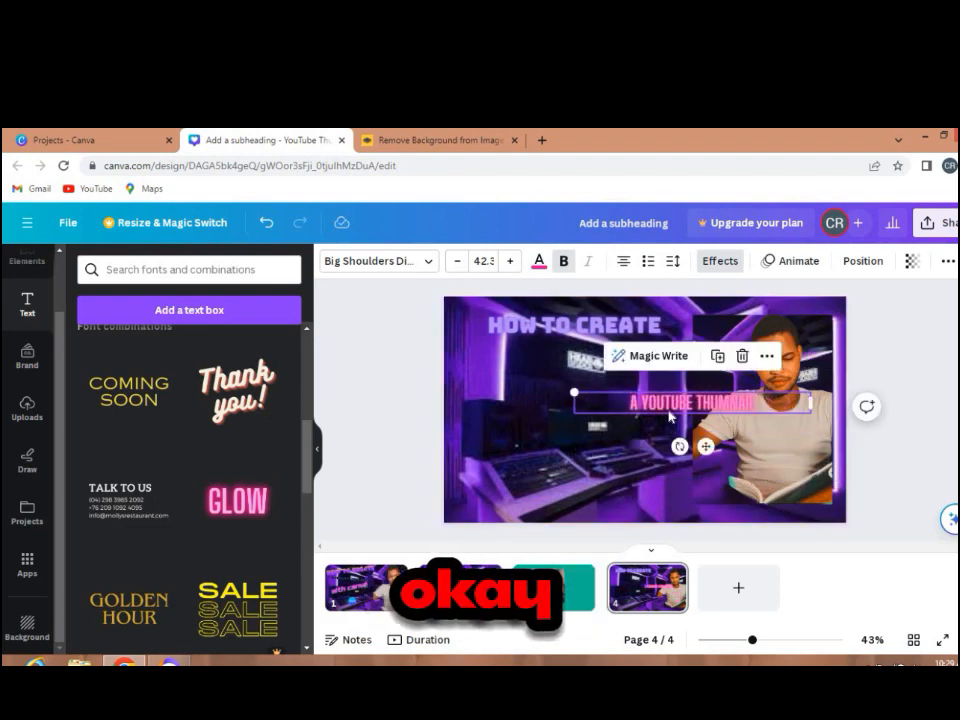
left_click_drag(677, 404, 559, 367)
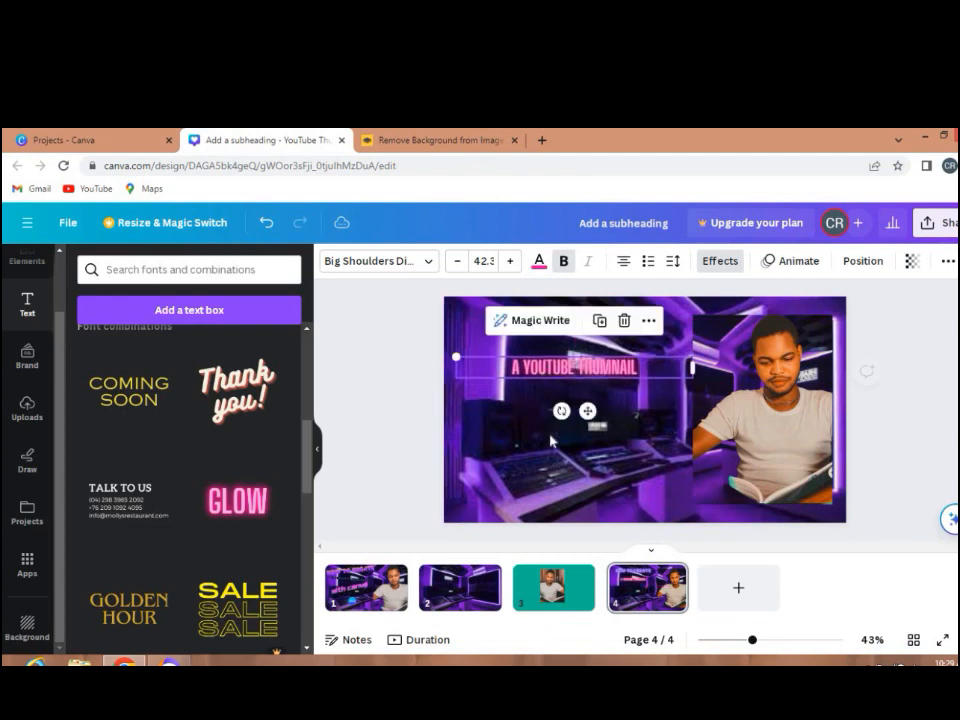
Increase the A YOUTUBE THUMNAIL text to font size 49.3 and nudge it up closer to the heading.
left_click(509, 262)
left_click(509, 262)
left_click(509, 262)
left_click(509, 262)
left_click(509, 268)
left_click(509, 268)
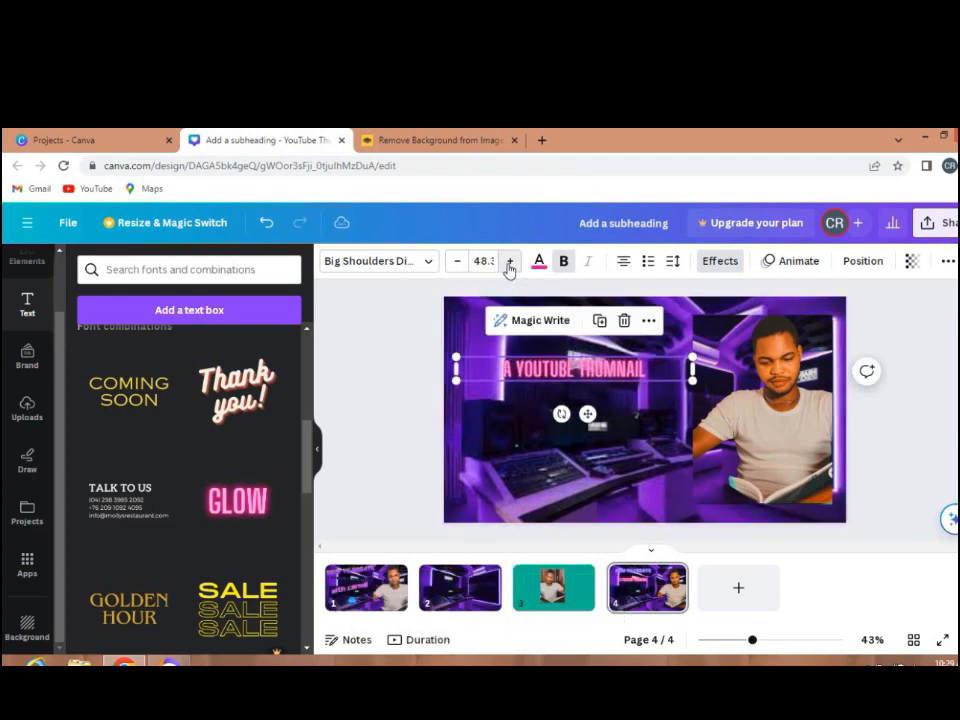
left_click(509, 268)
left_click(477, 429)
left_click_drag(531, 376, 531, 369)
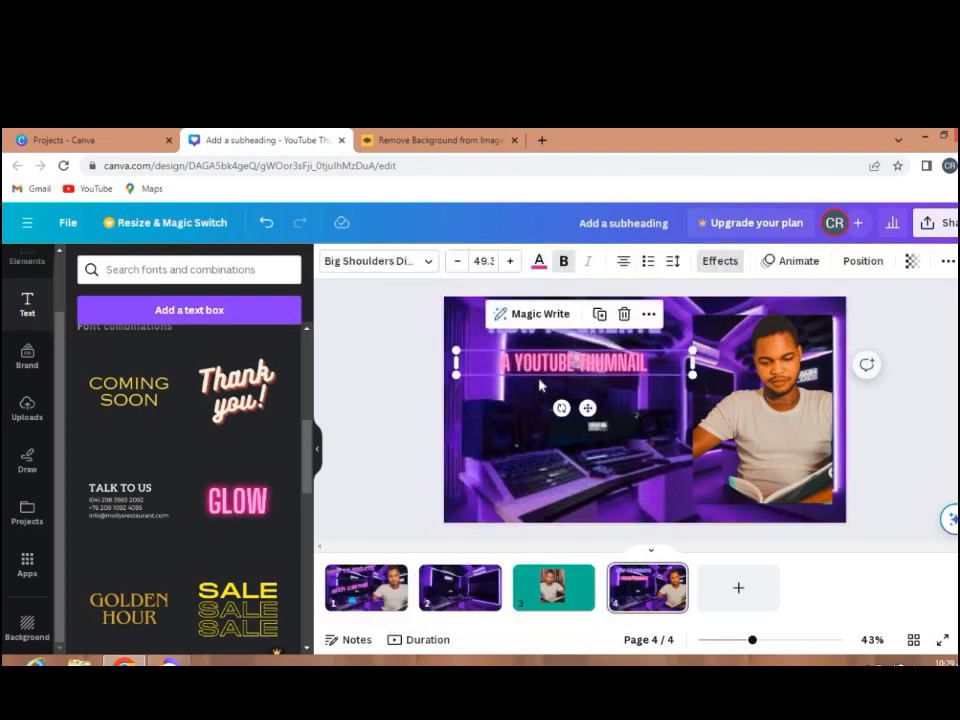
Apply the Outline effect to the A YOUTUBE THUMNAIL text in place of Neon.
left_click(717, 262)
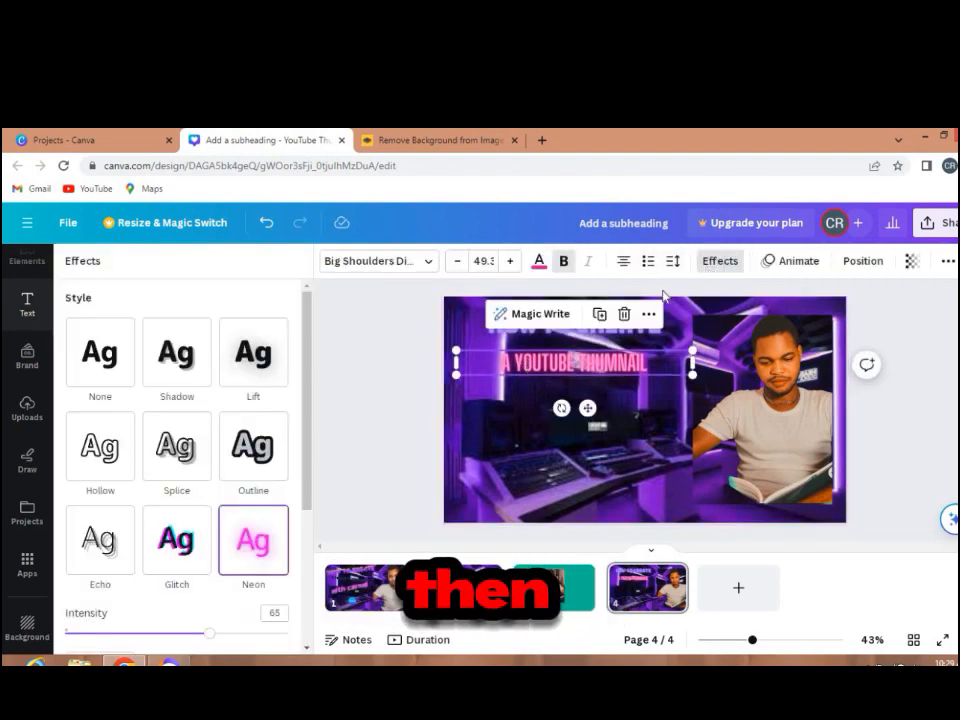
left_click(258, 456)
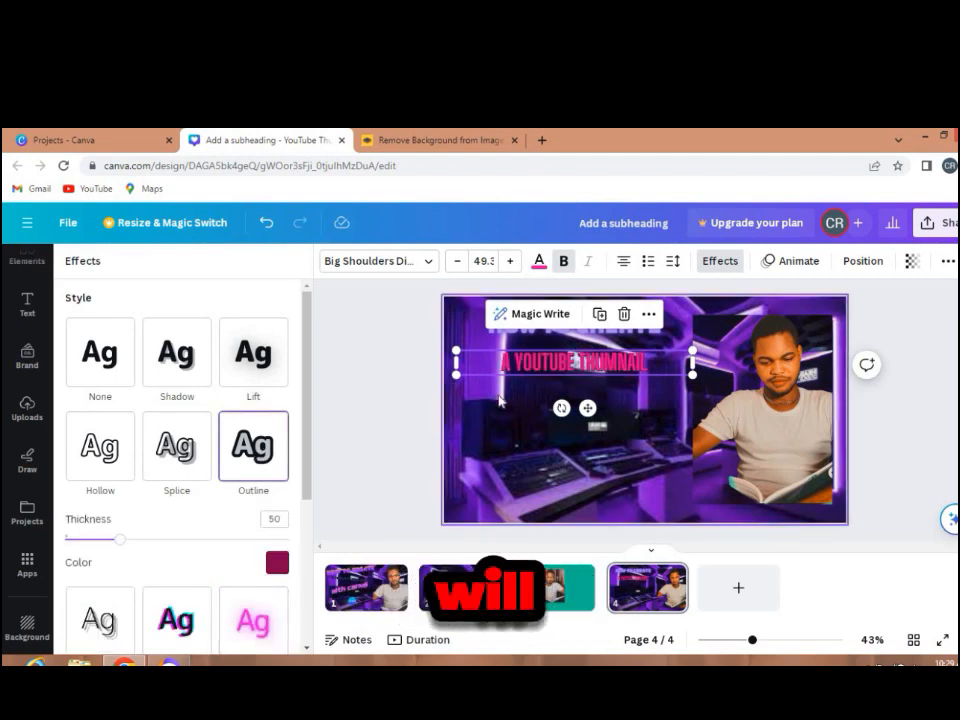
left_click(500, 400)
Enlarge the A YOUTUBE THUMNAIL text to font size 54.3 and position it slightly lower beneath the HOW TO CREATE heading.
left_click(457, 352)
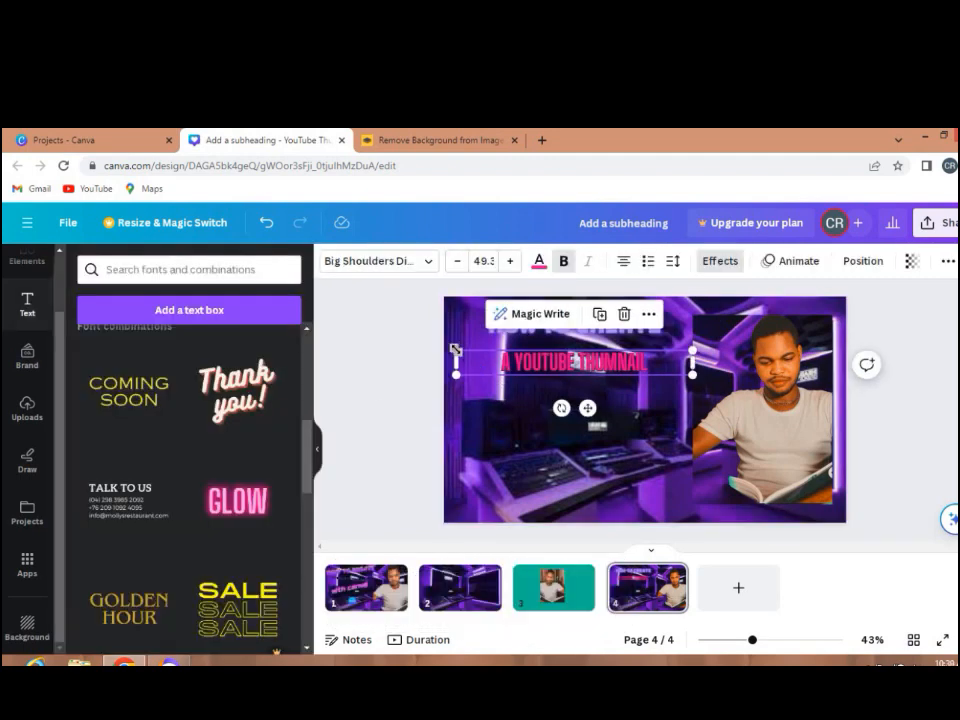
left_click_drag(453, 345, 434, 346)
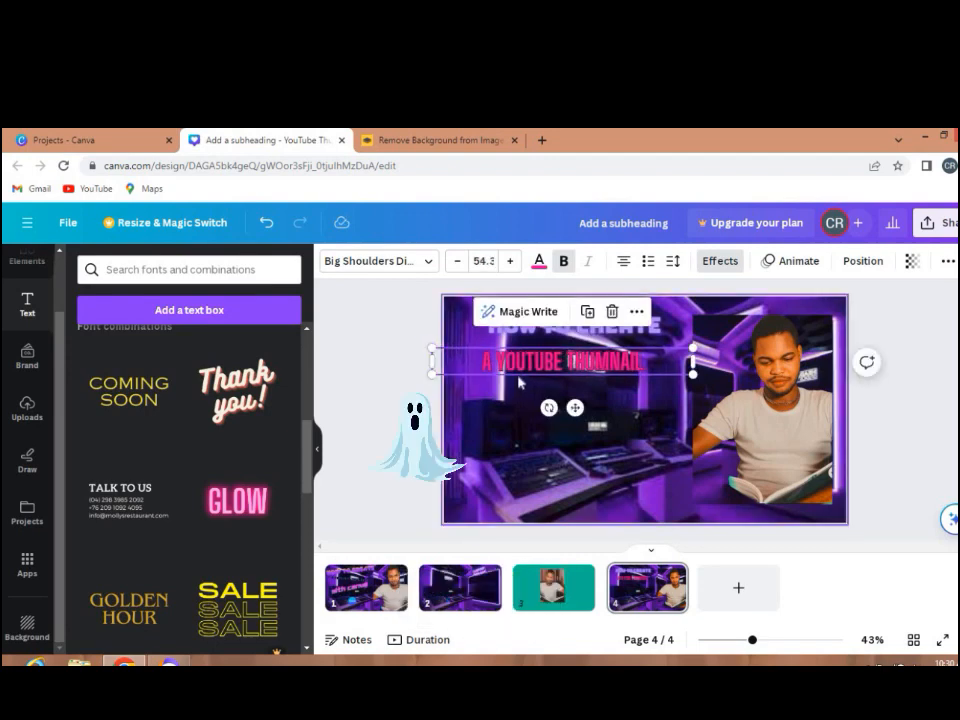
left_click_drag(514, 368, 514, 394)
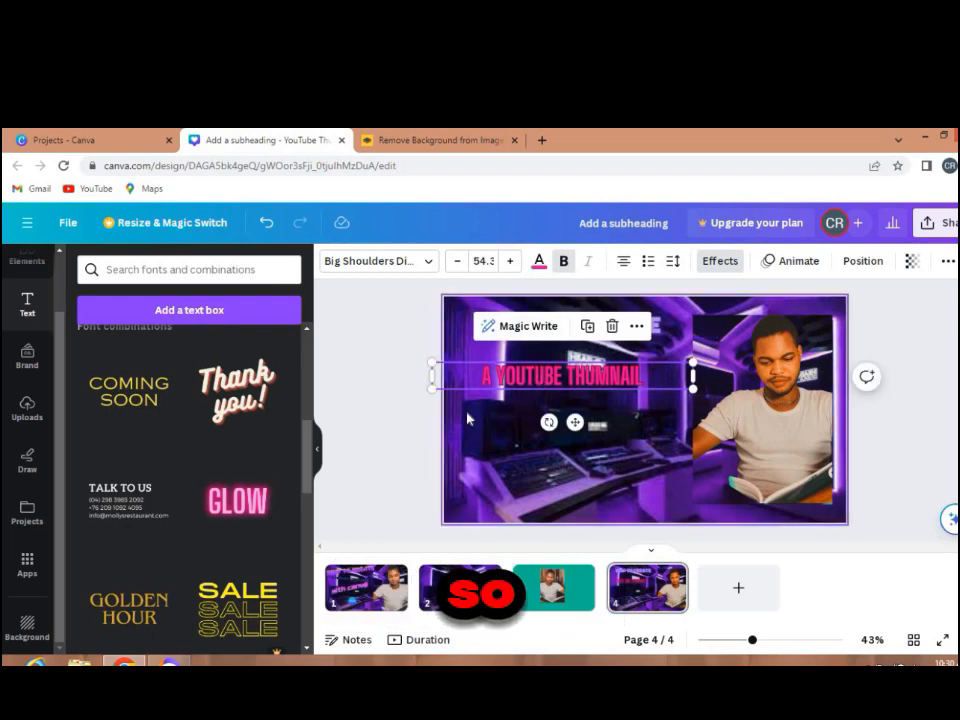
left_click(573, 325)
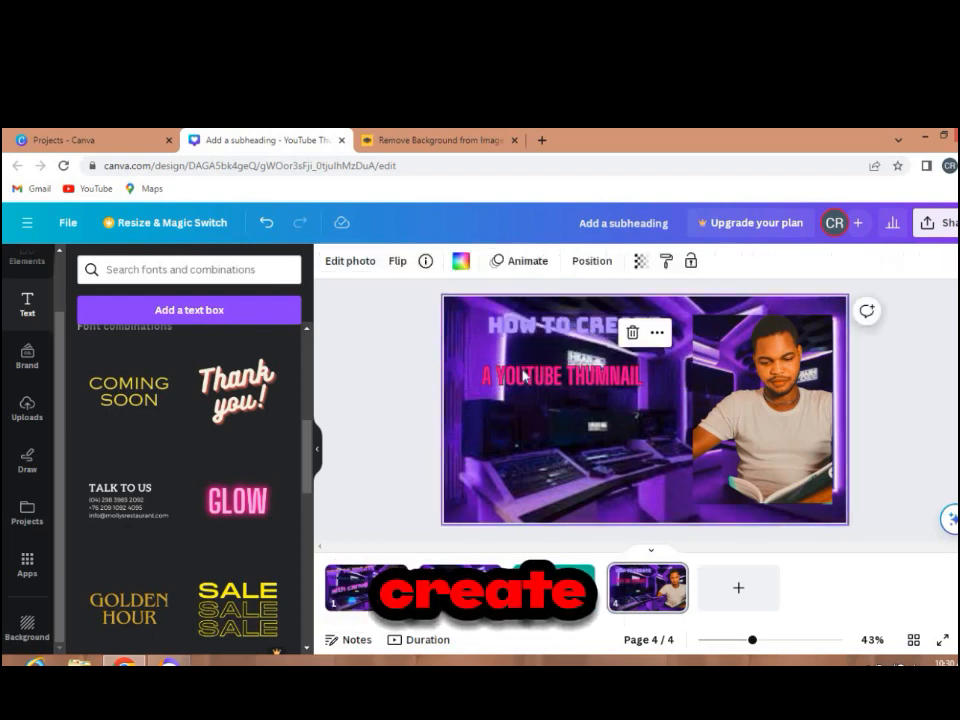
left_click(548, 373)
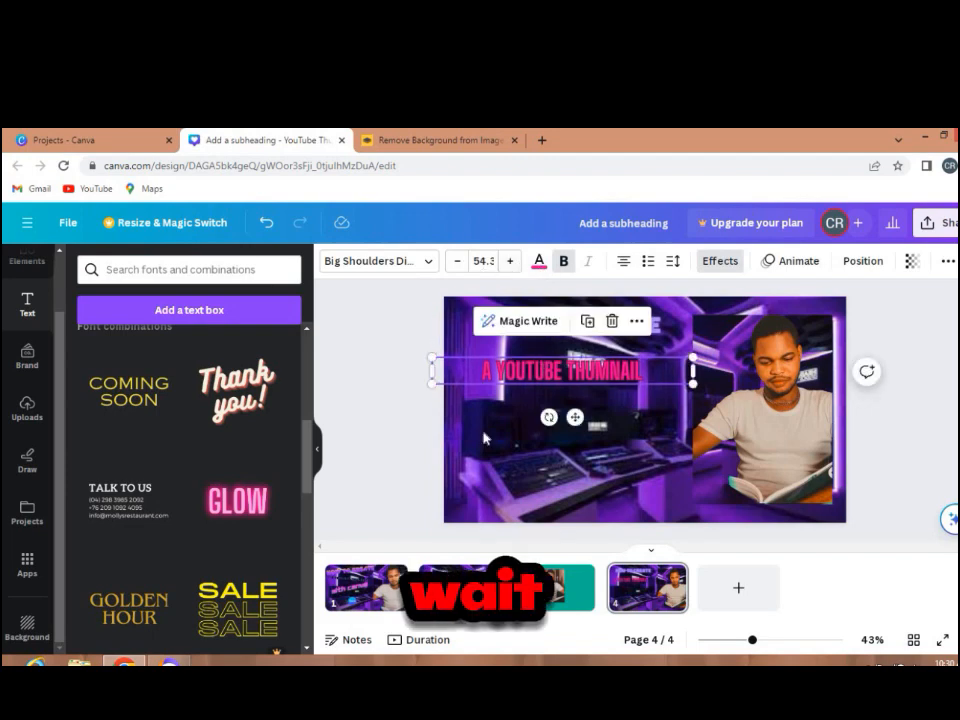
Try the LIKE & SUBSCRIBE font combination on the page without its SUBSCRIBE line, and undo both the deletion and the addition.
scroll(189, 488, "down", 5)
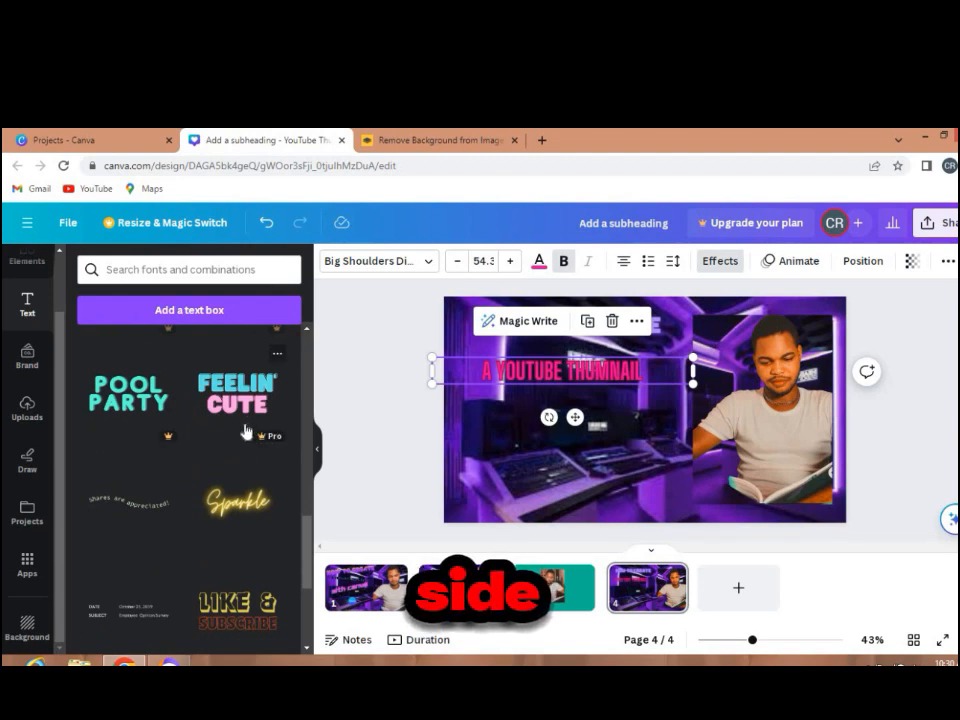
scroll(240, 440, "down", 3)
scroll(233, 452, "down", 2)
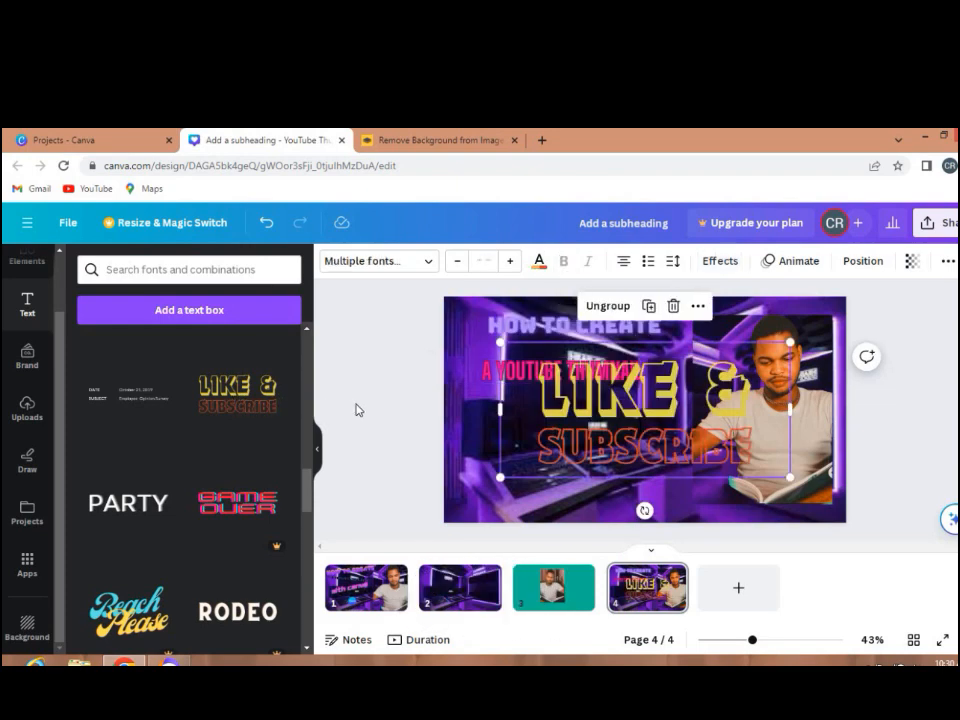
left_click(665, 311)
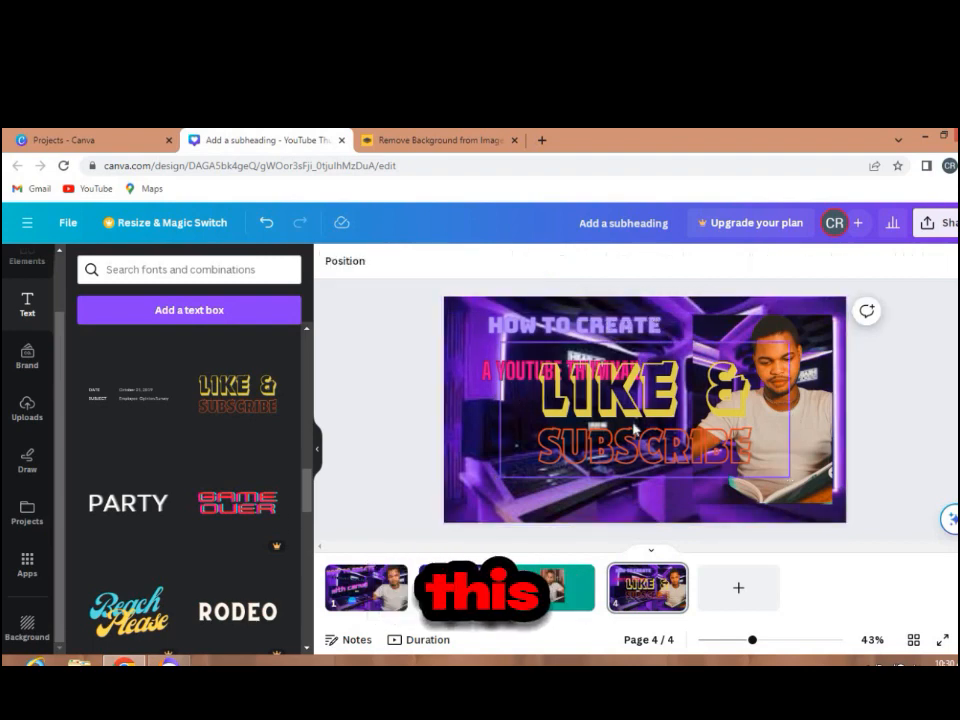
left_click(716, 370)
left_click(722, 381)
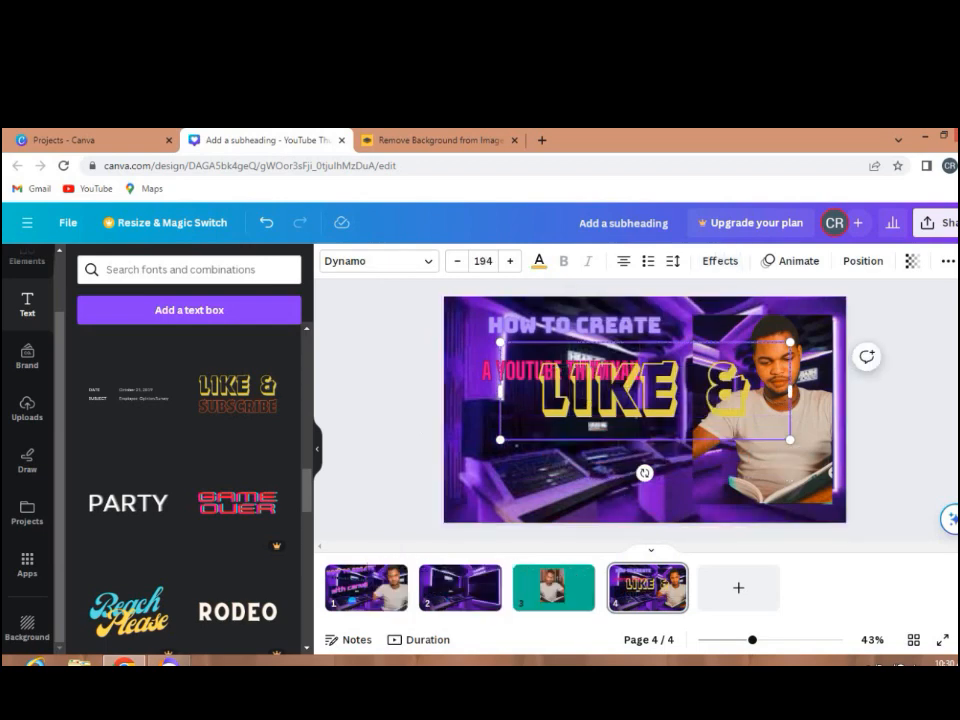
left_click(265, 223)
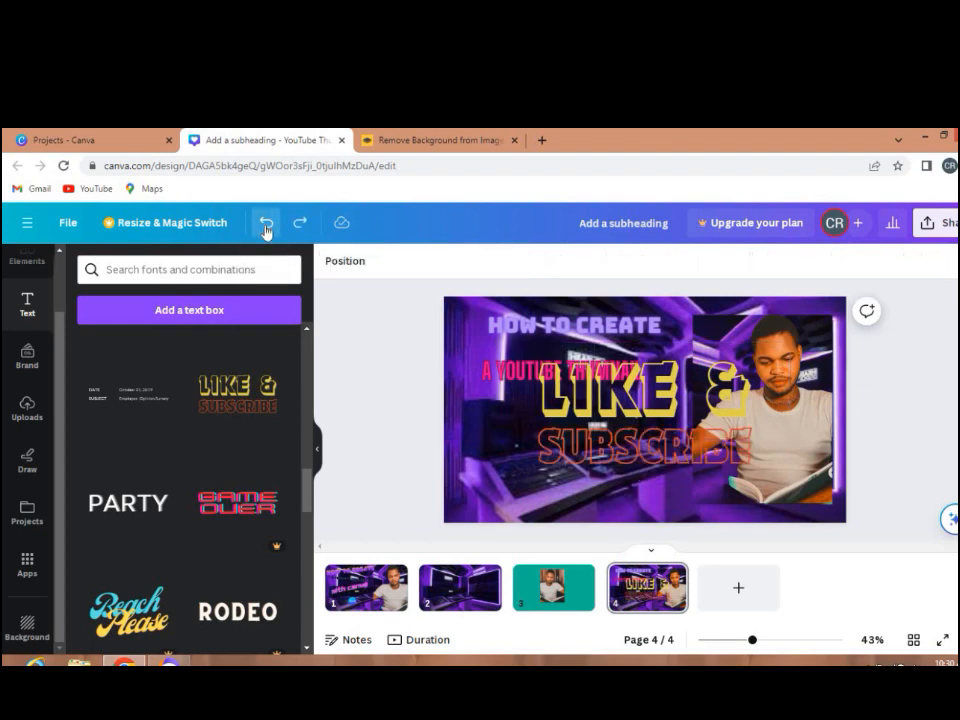
left_click(265, 229)
Add the GAME ON font combination to the page and shrink it to font size 84.6 over the page's lower-right area.
scroll(213, 497, "down", 5)
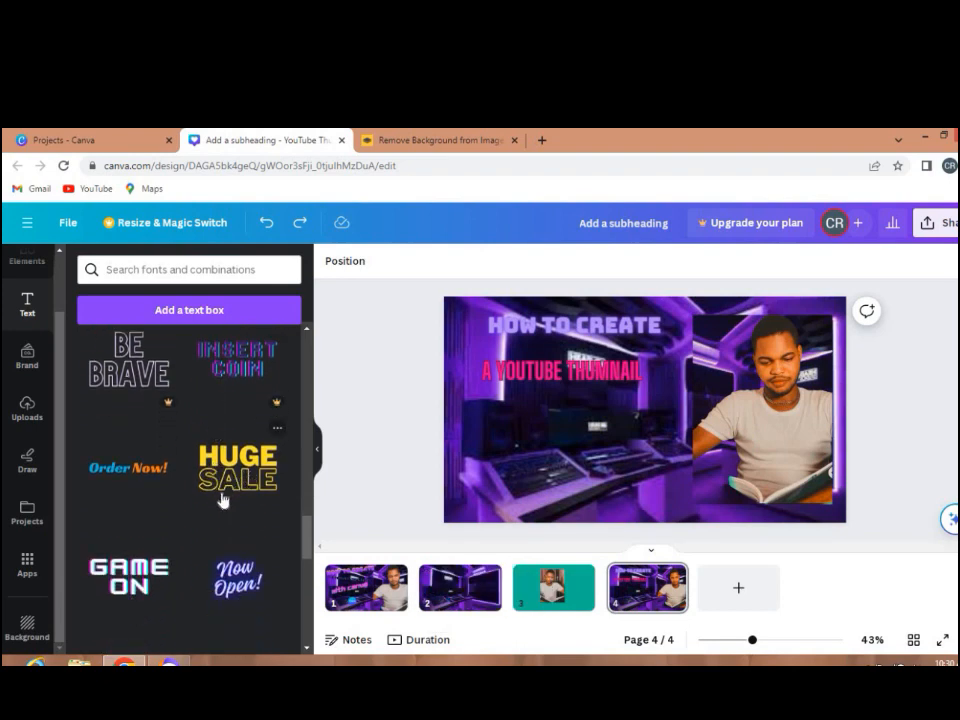
scroll(222, 500, "down", 2)
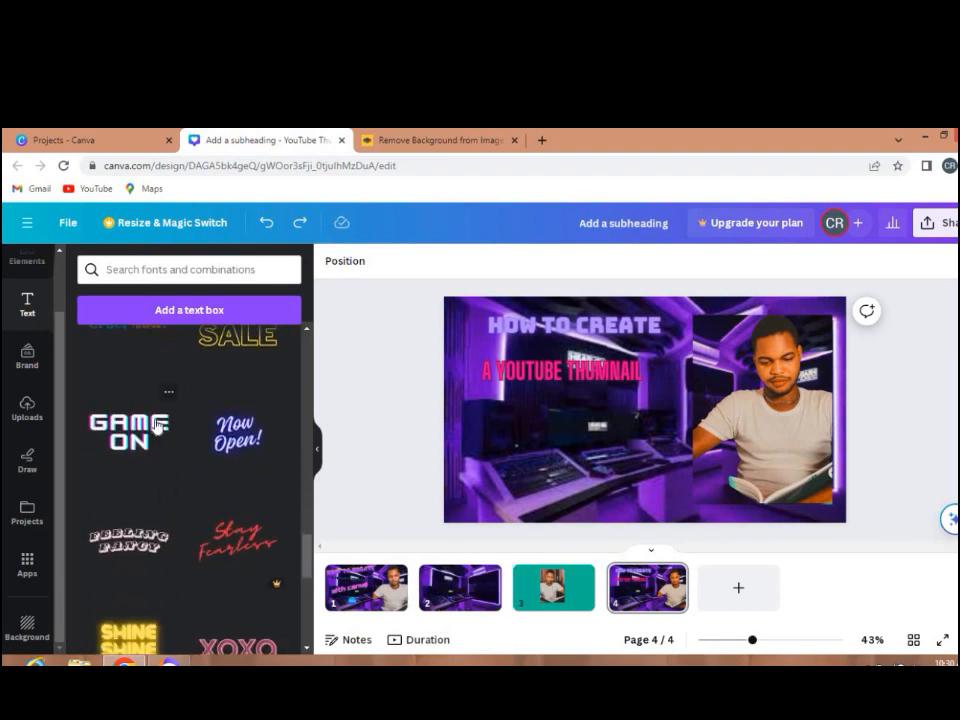
left_click(163, 430)
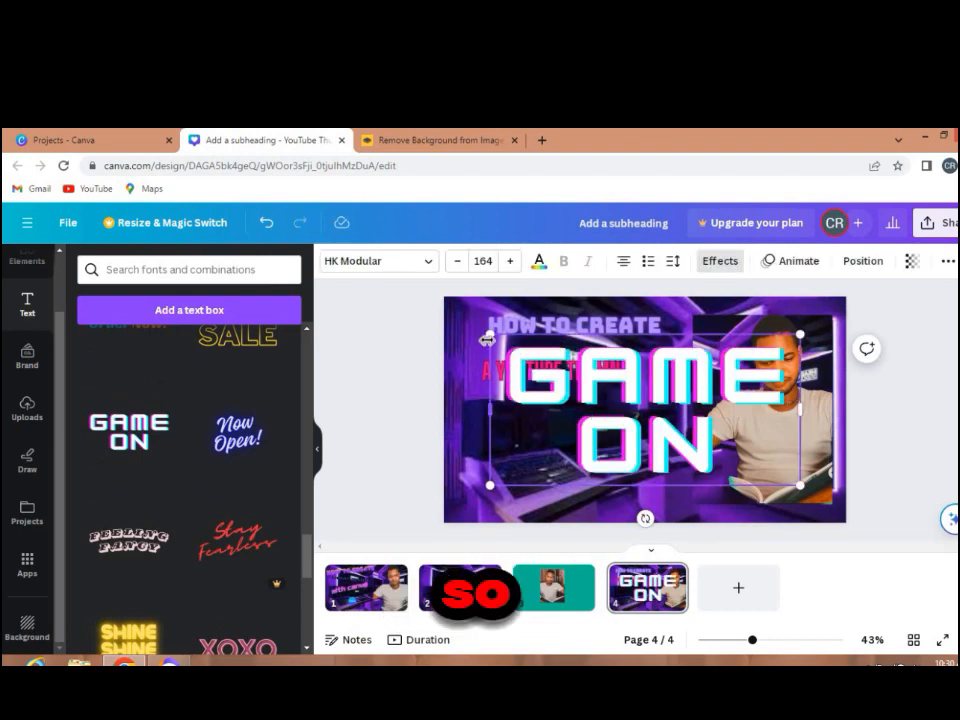
left_click_drag(490, 335, 618, 446)
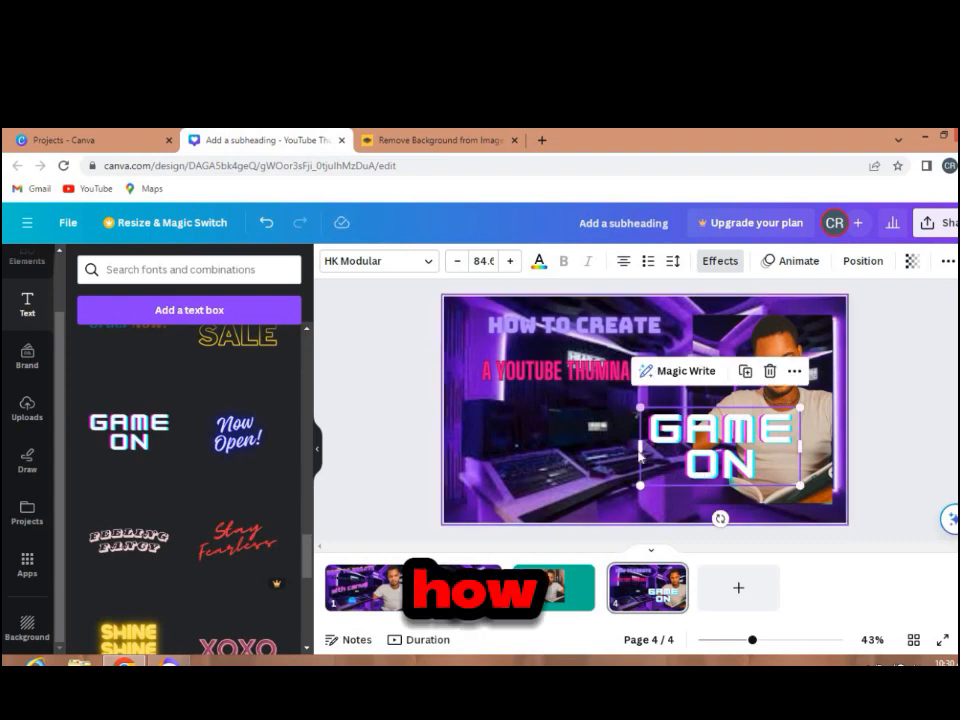
Replace the wording of the GAME ON text with WITH CANVA.
left_click(764, 464)
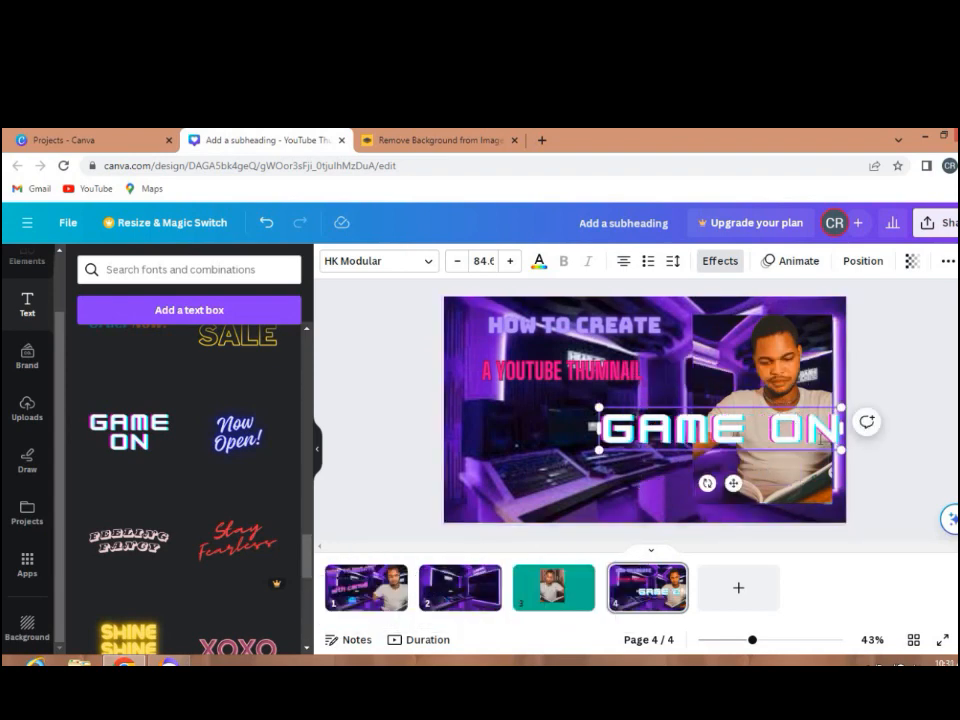
key("BackSpace")
key("BackSpace")
key("BackSpace")
key("BackSpace")
key("BackSpace")
key("BackSpace")
key("BackSpace")
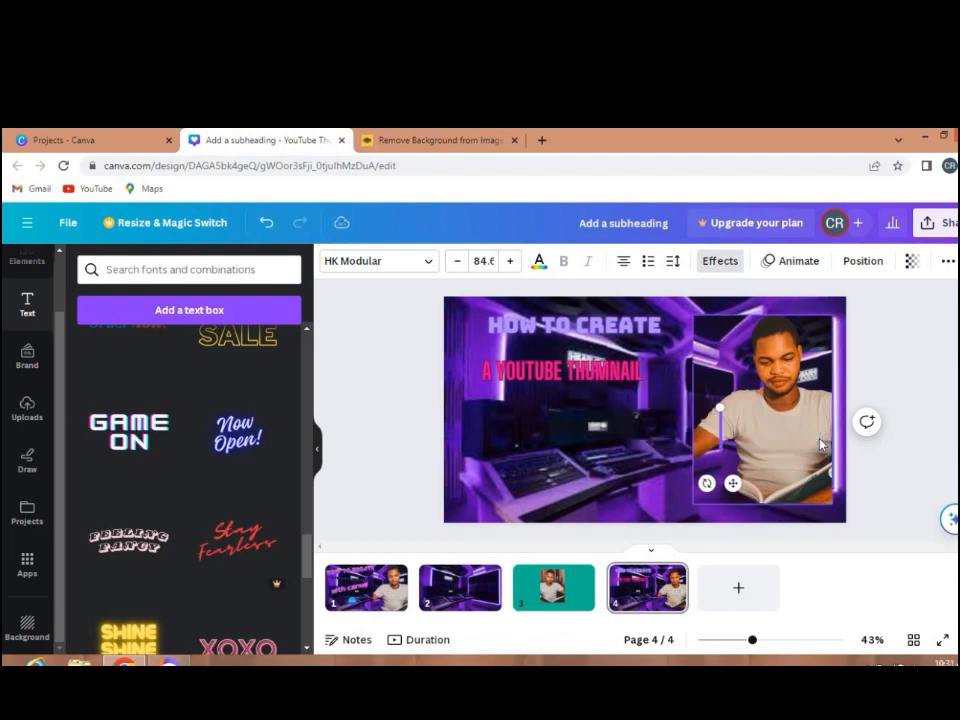
type("WI")
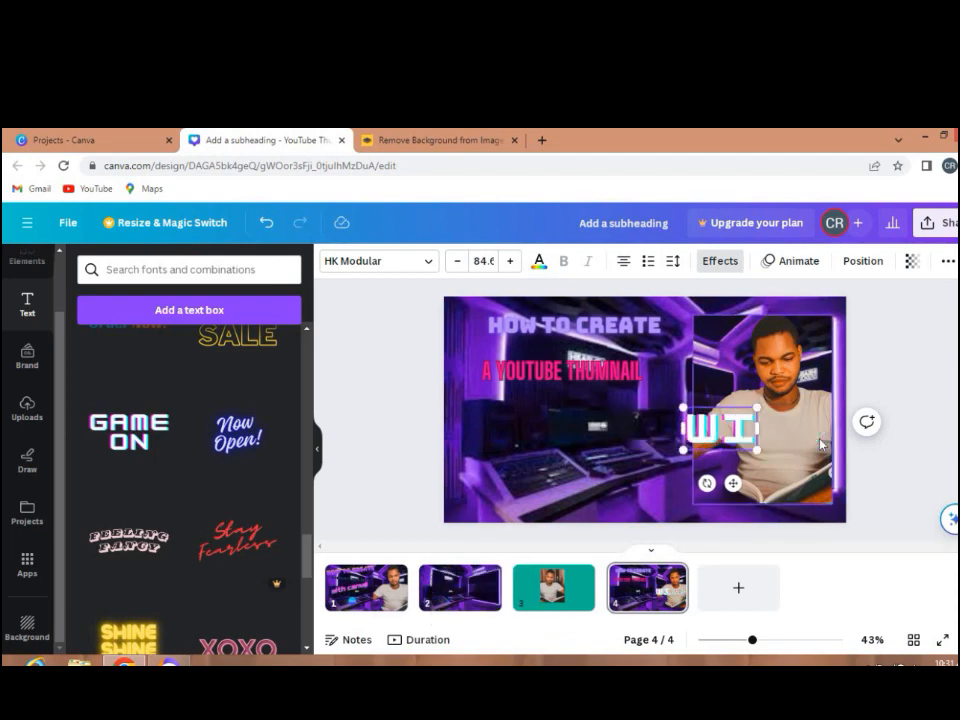
type("TH")
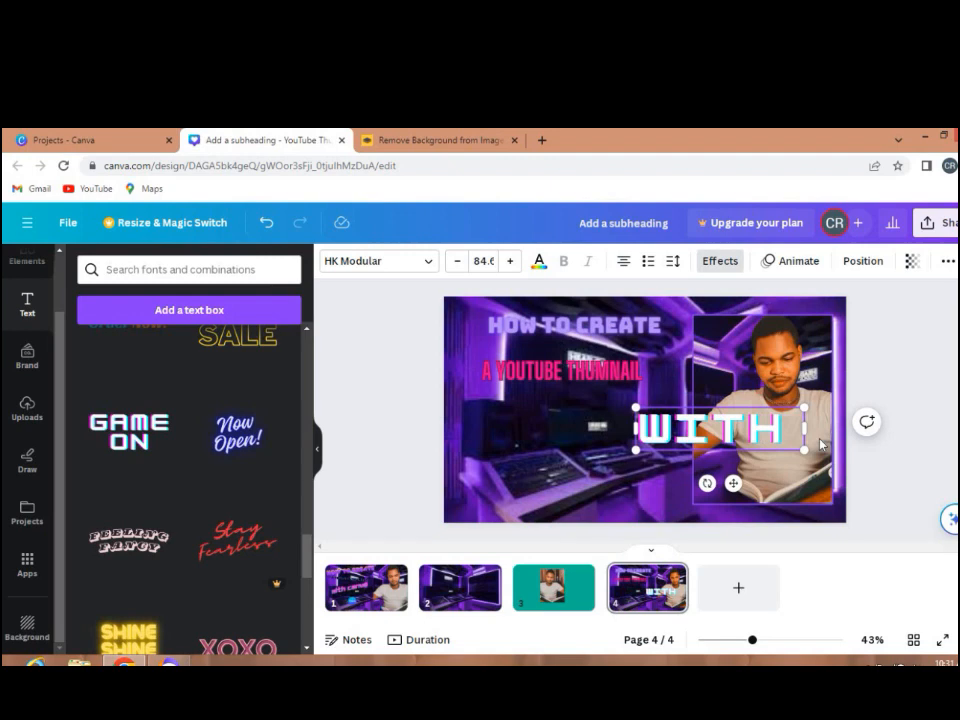
type(" CAN")
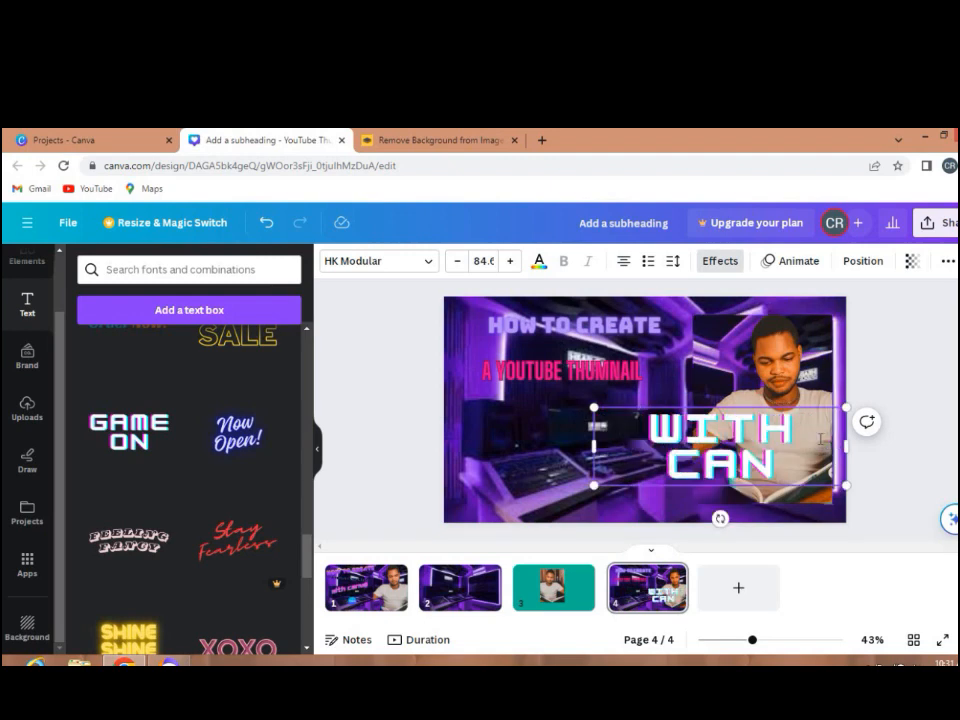
type("VA")
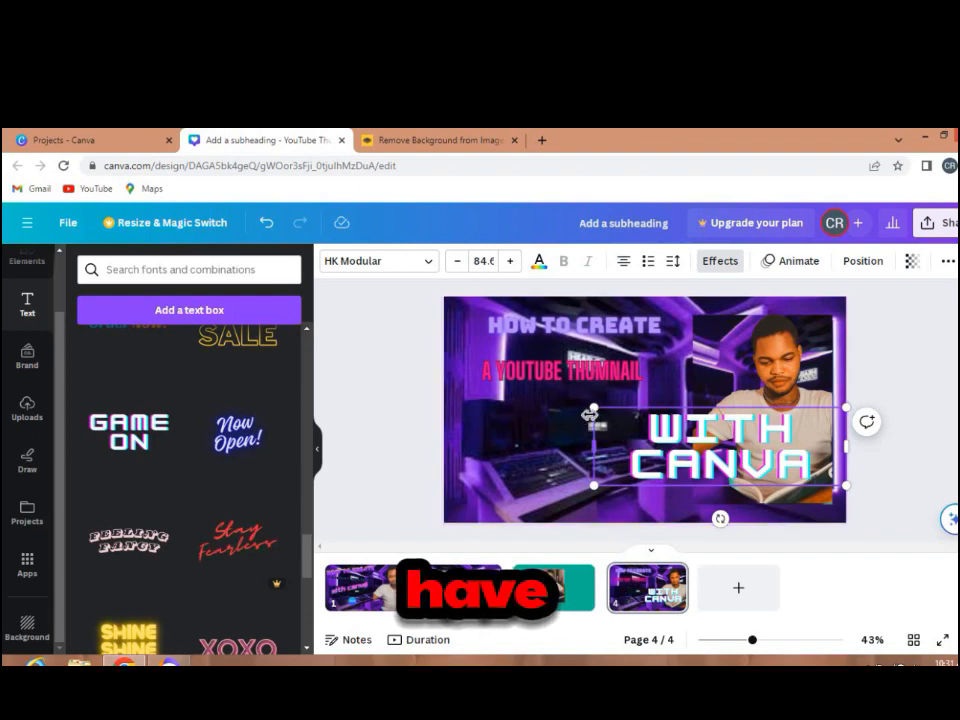
Shrink WITH CANVA to one line at font size 51.4 beneath A YOUTUBE THUMNAIL, and shift A YOUTUBE THUMNAIL slightly to the right.
left_click_drag(610, 424, 589, 462)
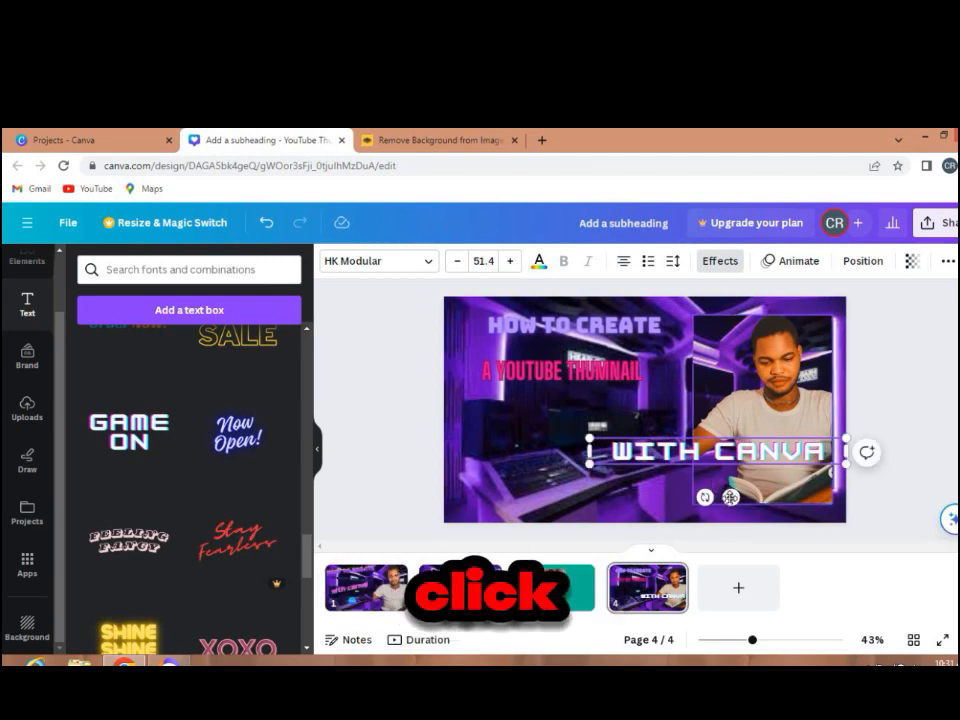
left_click_drag(731, 497, 581, 456)
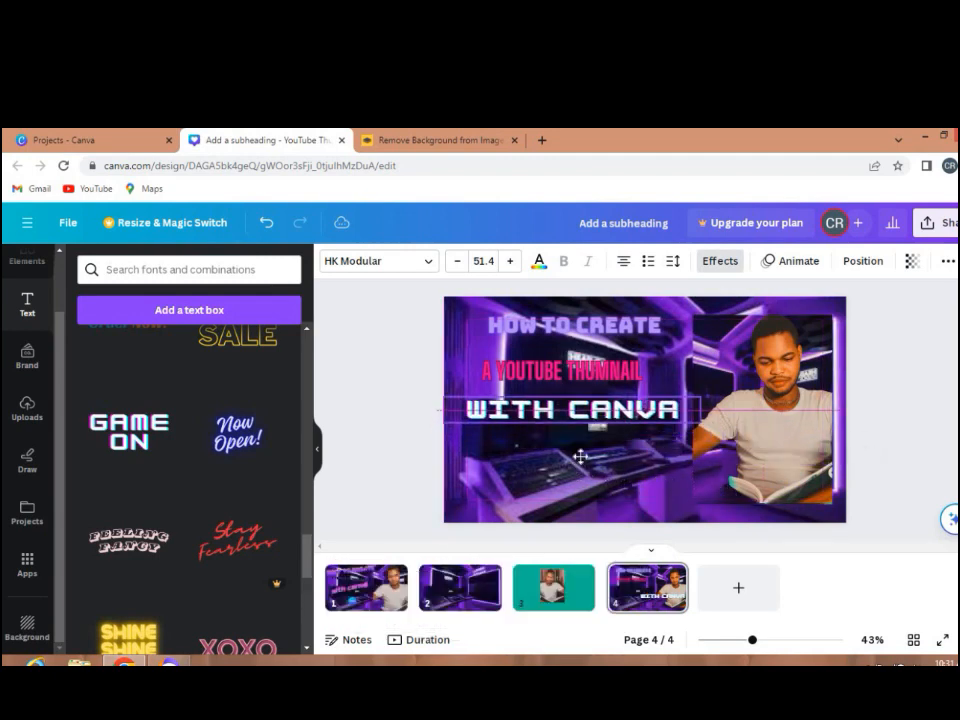
left_click(555, 371)
left_click_drag(555, 371, 576, 366)
Reduce the WITH CANVA text to font size 48.9 and position it so the three text lines are evenly spaced.
left_click(539, 415)
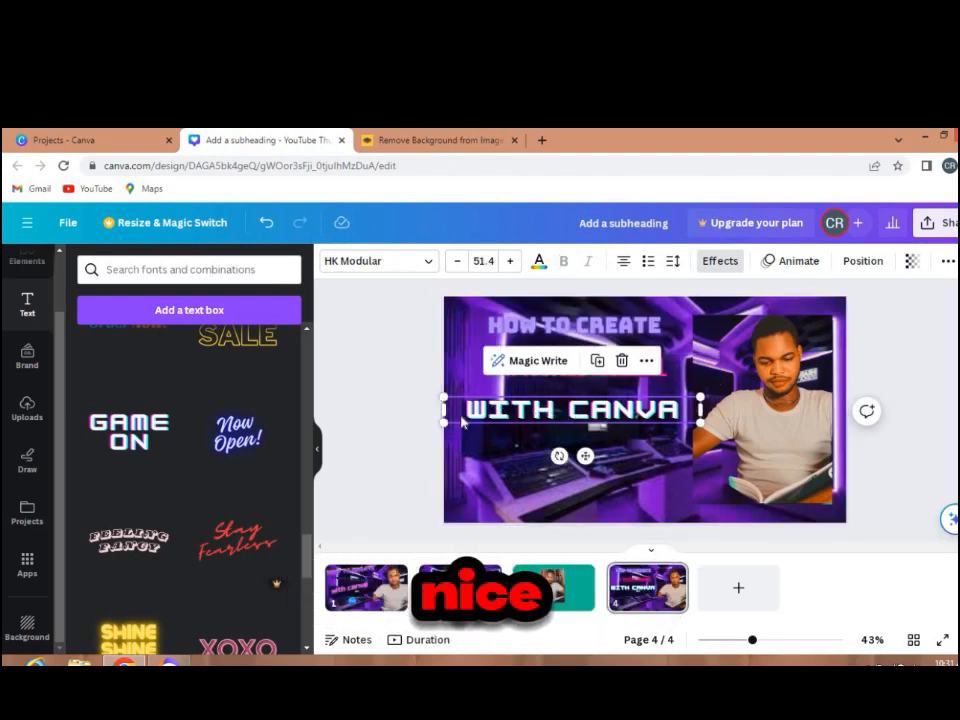
left_click_drag(437, 398, 453, 397)
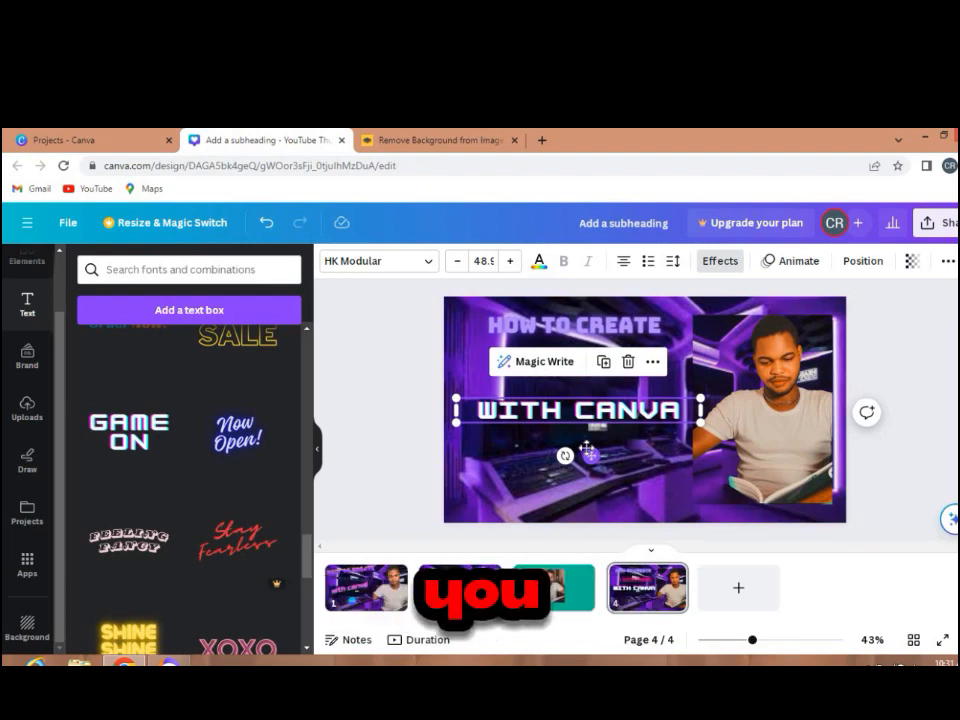
left_click_drag(591, 455, 589, 461)
left_click(503, 462)
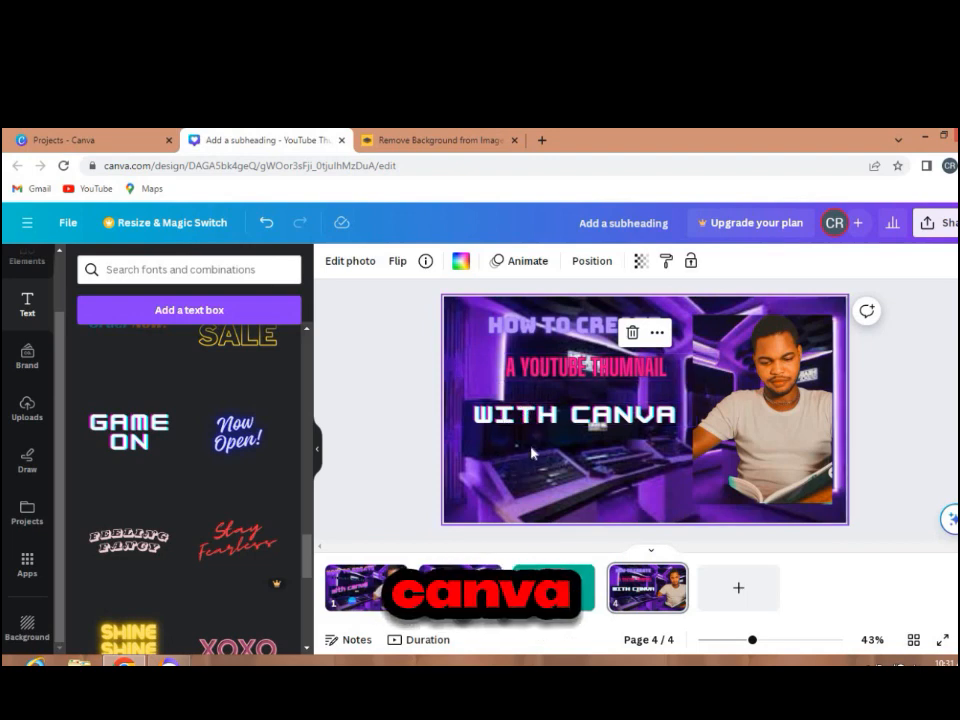
left_click(524, 416)
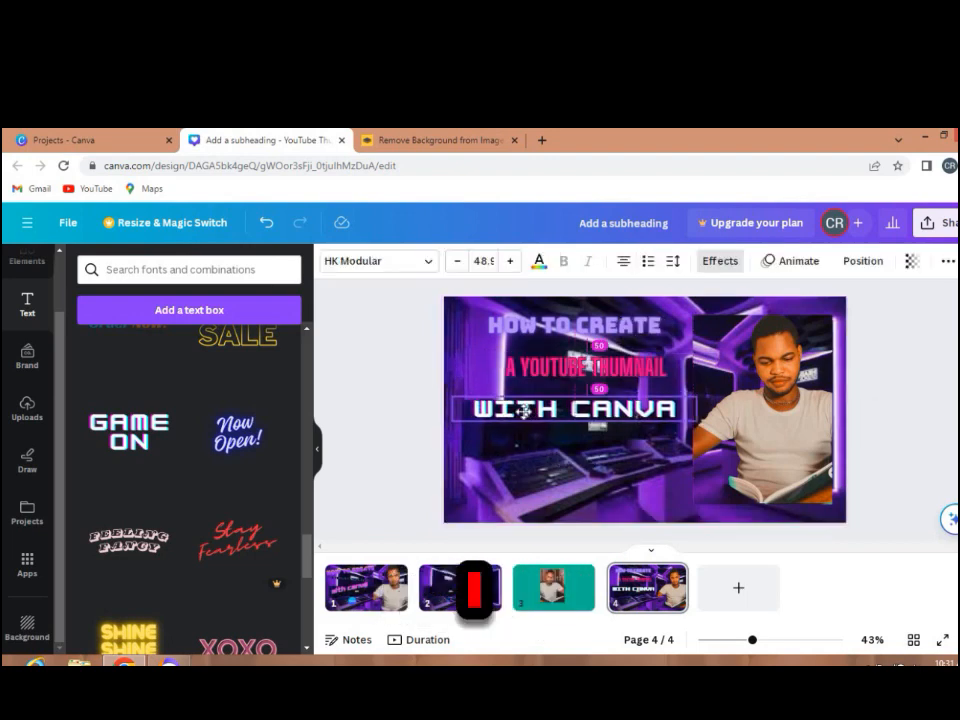
left_click_drag(523, 411, 523, 411)
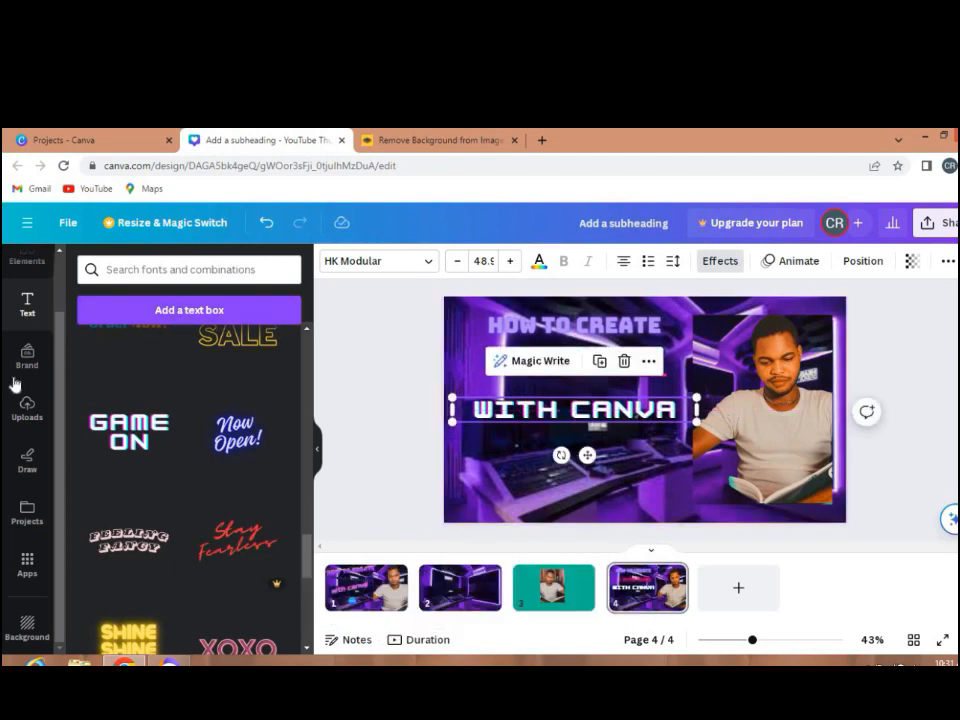
Search the elements for "canva logo" photos and add the round blue Canva logo to the page.
scroll(32, 437, "up", 1)
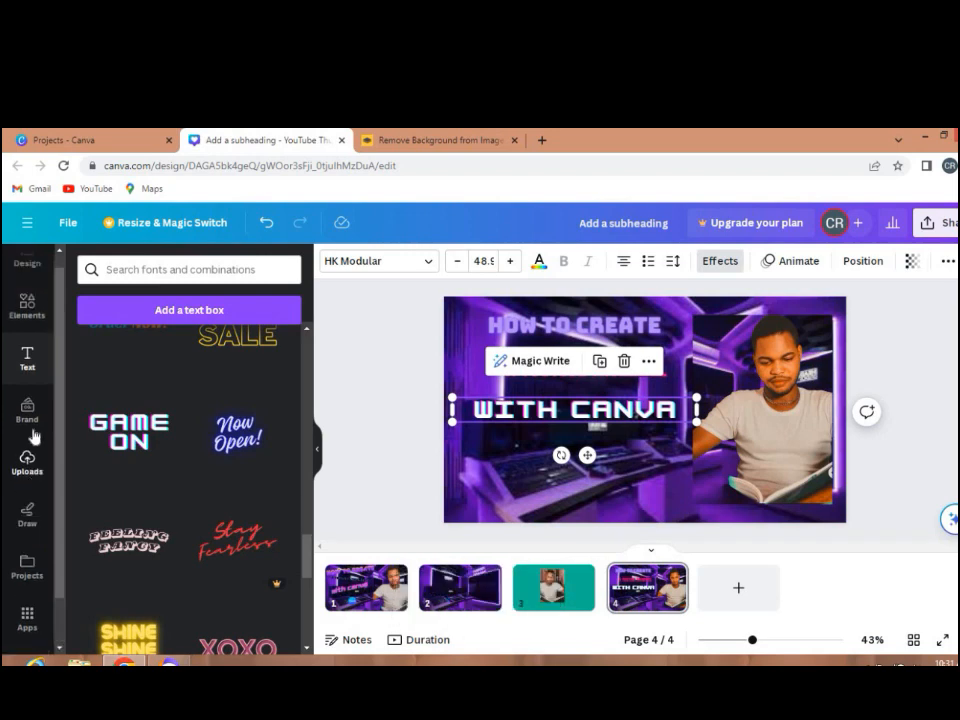
left_click(28, 338)
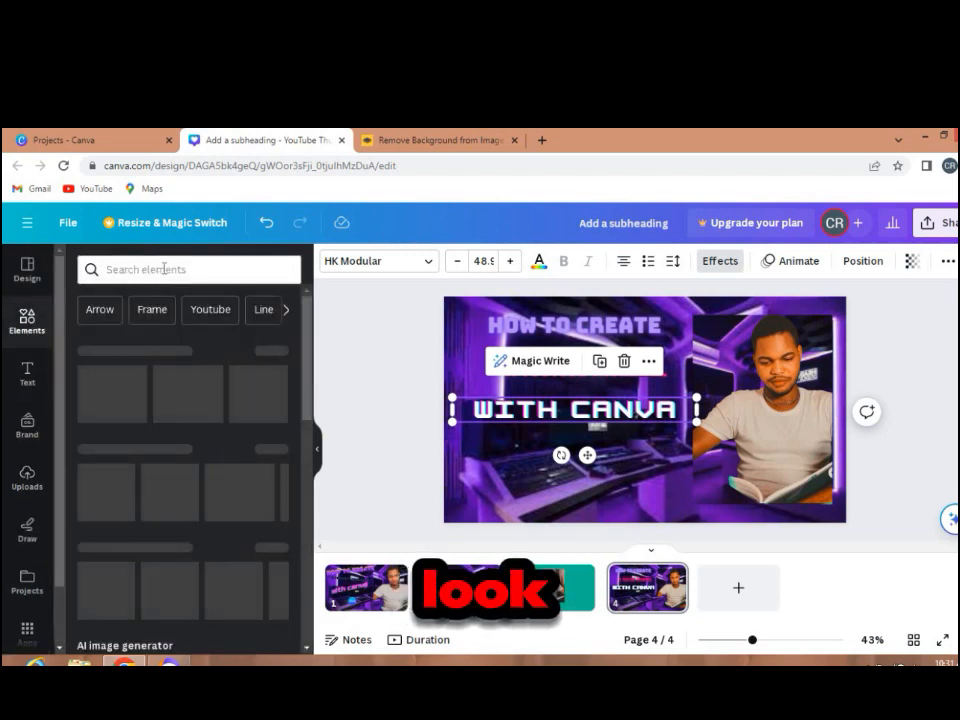
left_click(165, 270)
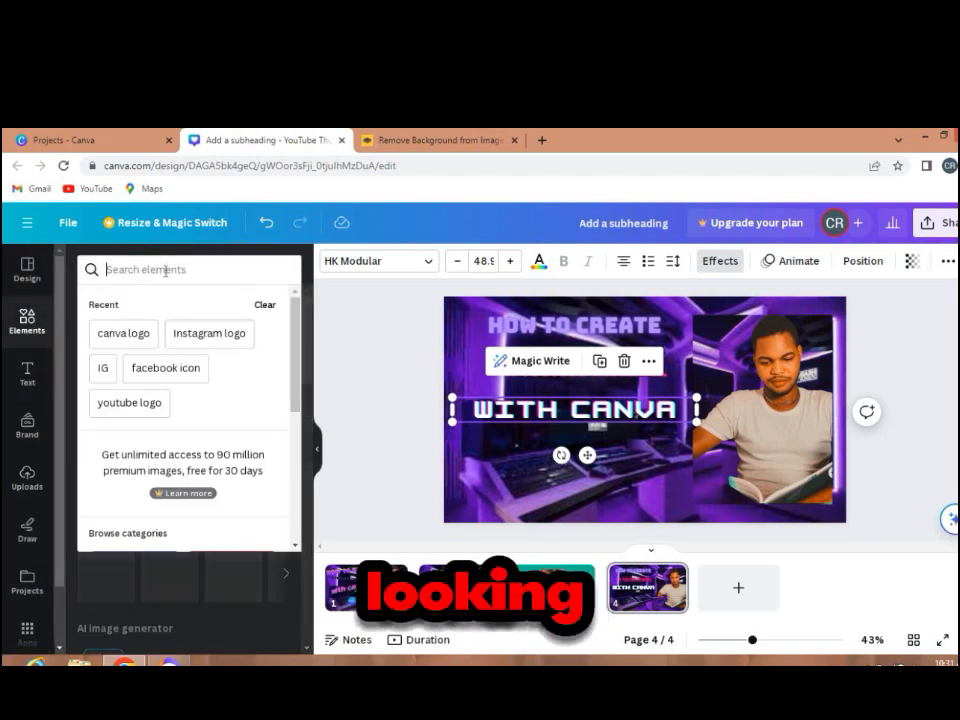
left_click(139, 332)
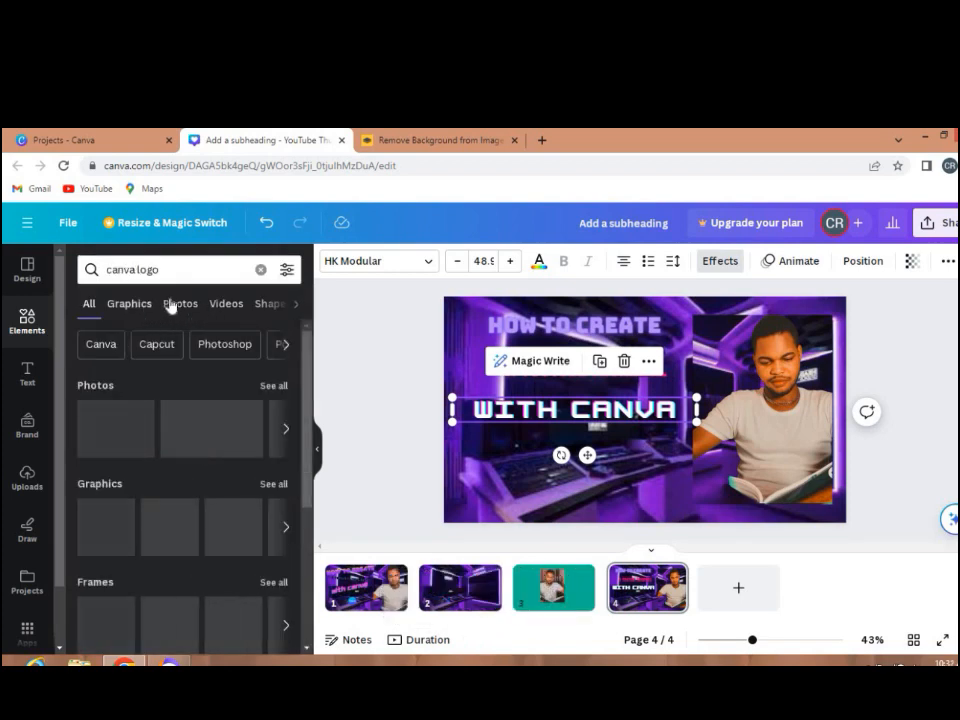
left_click(176, 305)
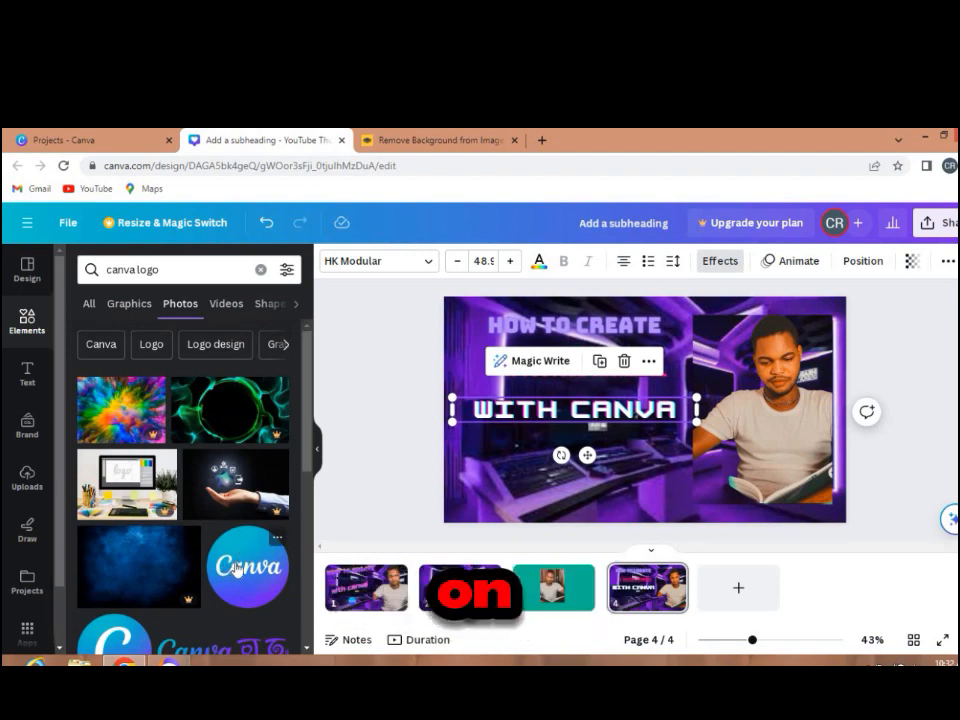
left_click(235, 569)
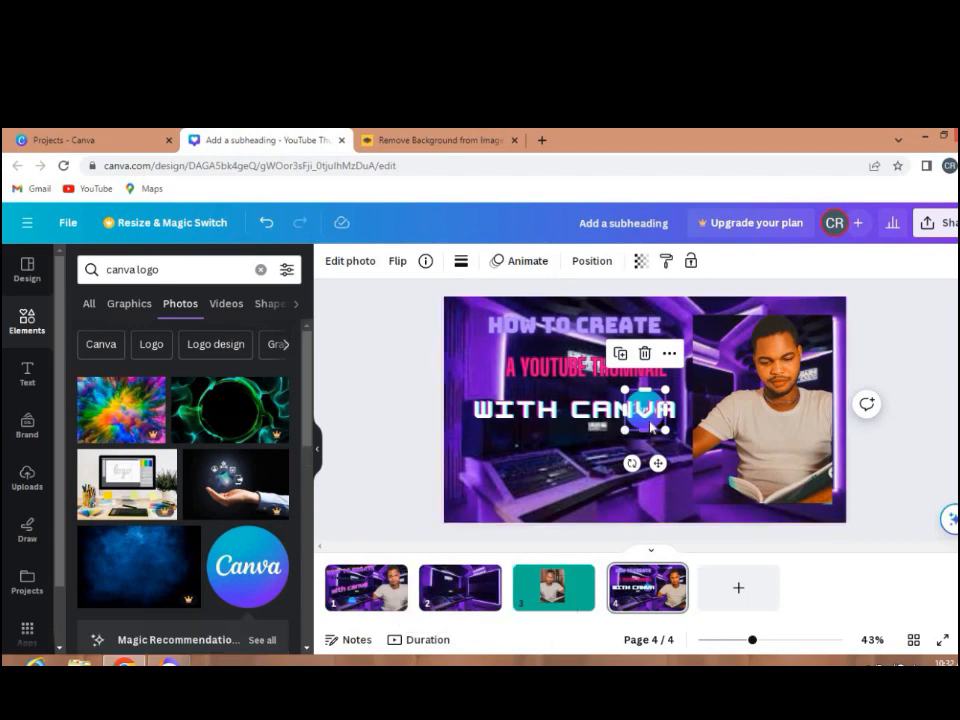
Place the Canva logo beneath the WITH CANVA text and enlarge it slightly.
left_click_drag(652, 472, 589, 512)
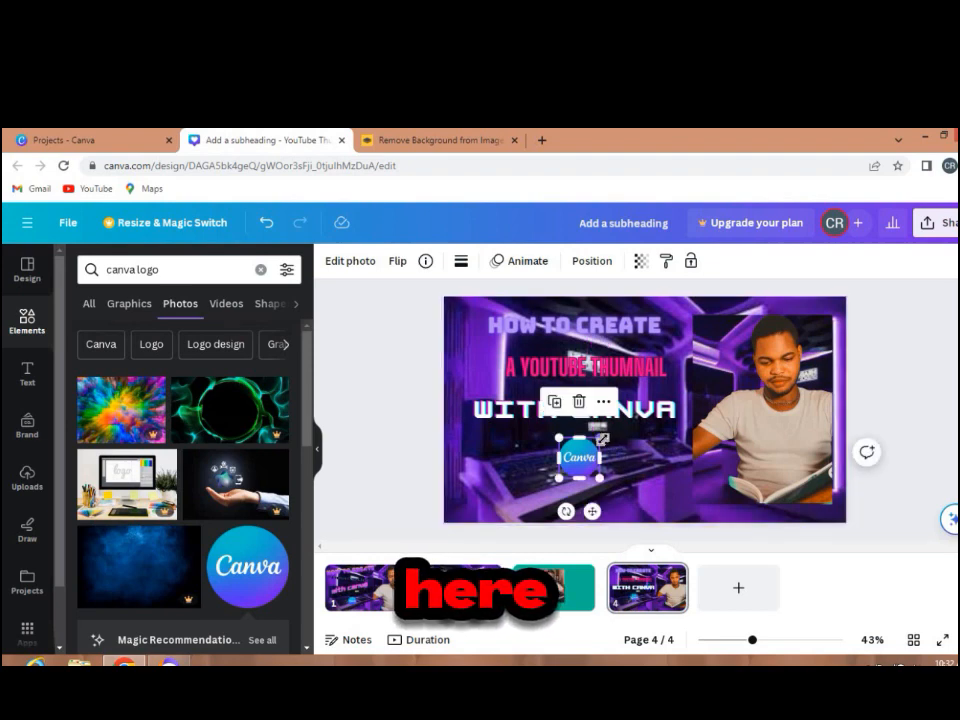
left_click_drag(602, 438, 594, 468)
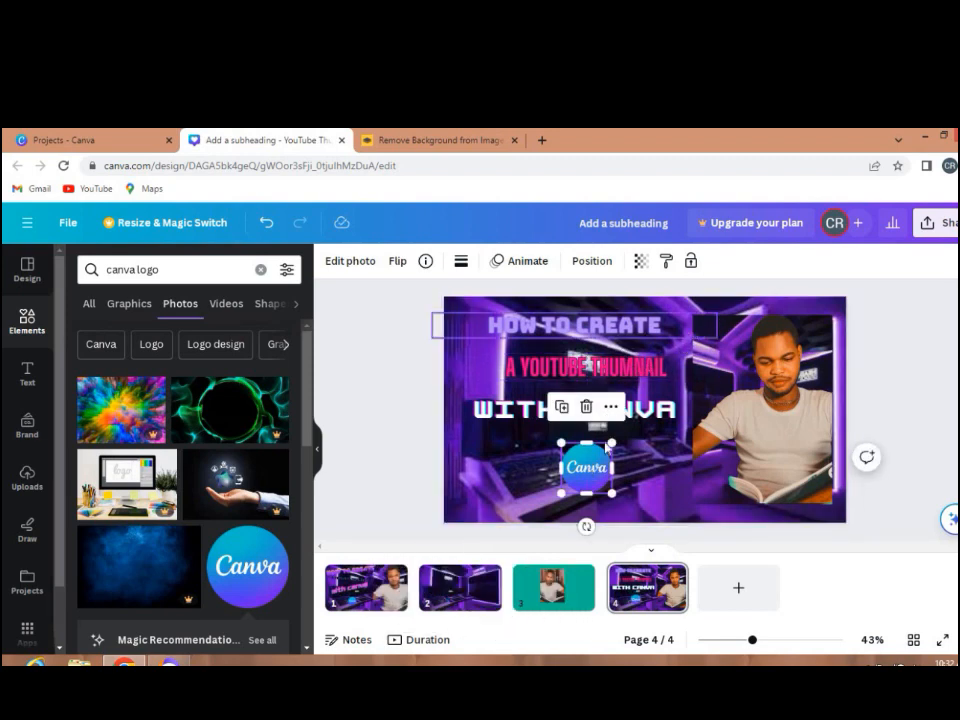
left_click(653, 369)
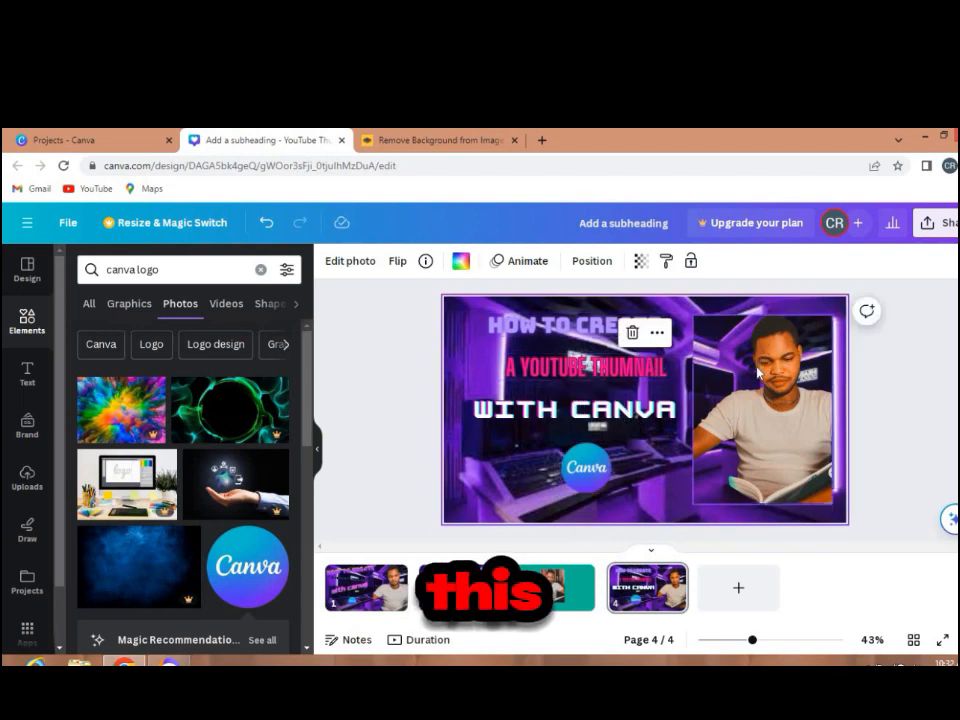
Shrink the portrait slightly and give it a solid border with weight 11 and corner rounding 67.
left_click(757, 361)
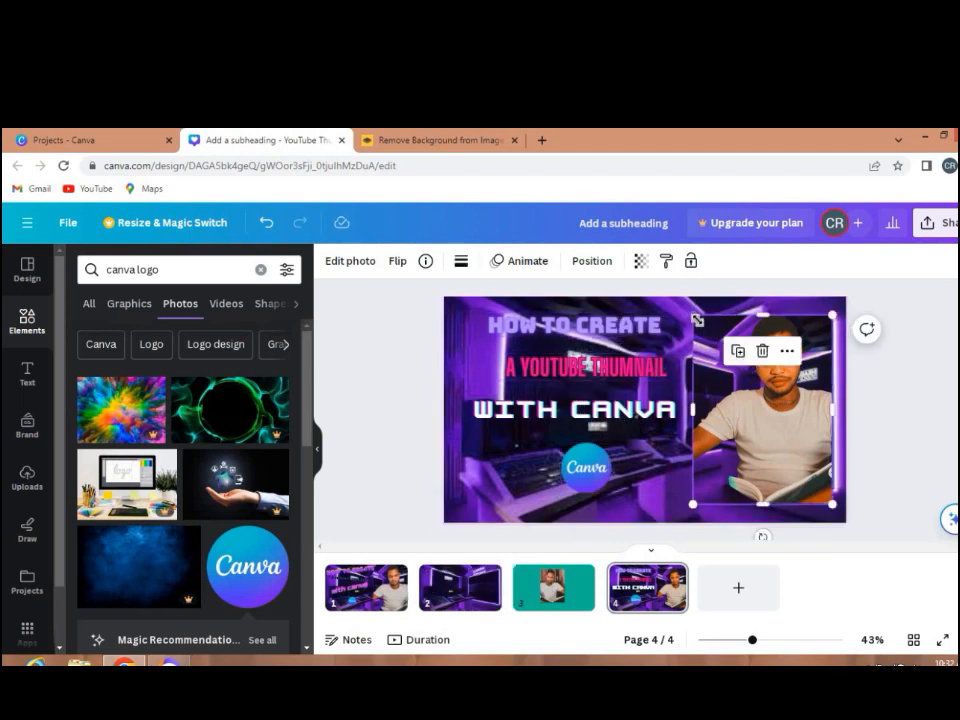
left_click_drag(699, 325, 702, 329)
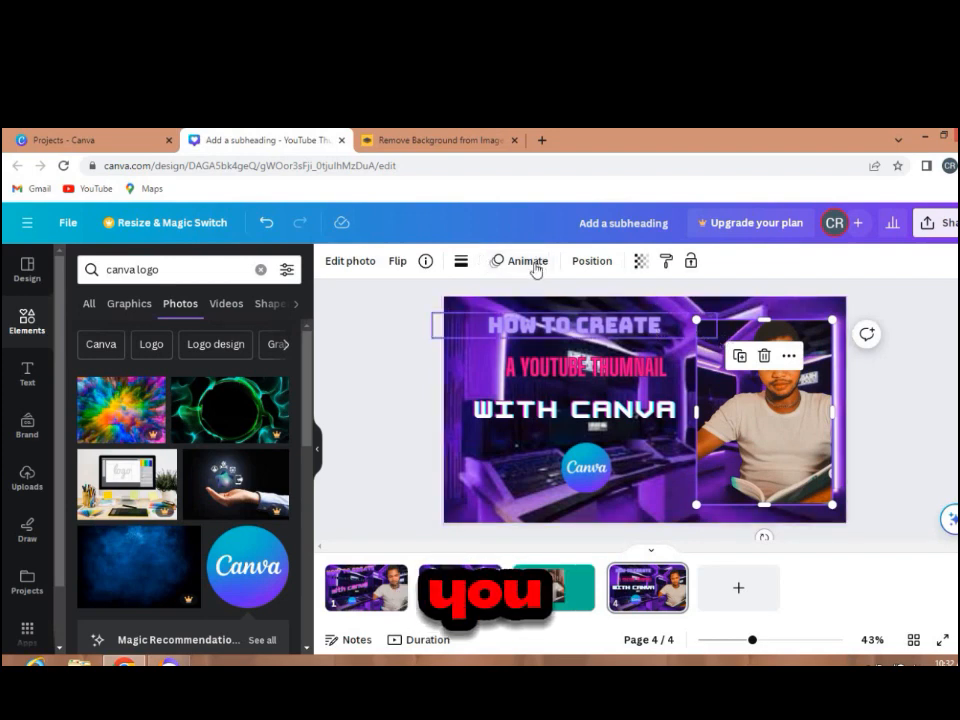
left_click(462, 262)
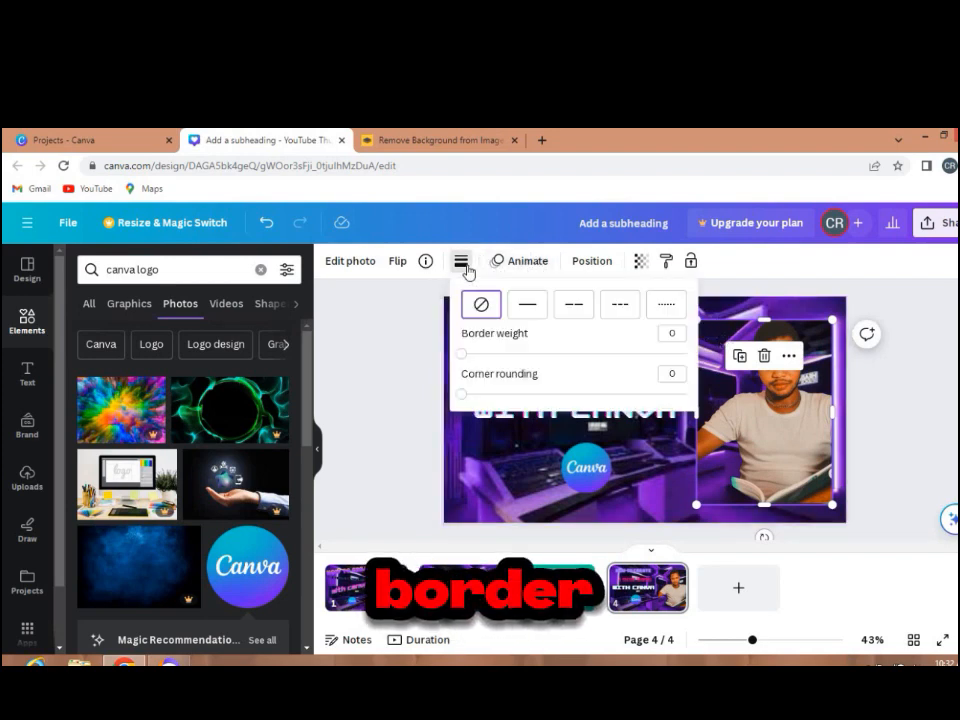
left_click(528, 305)
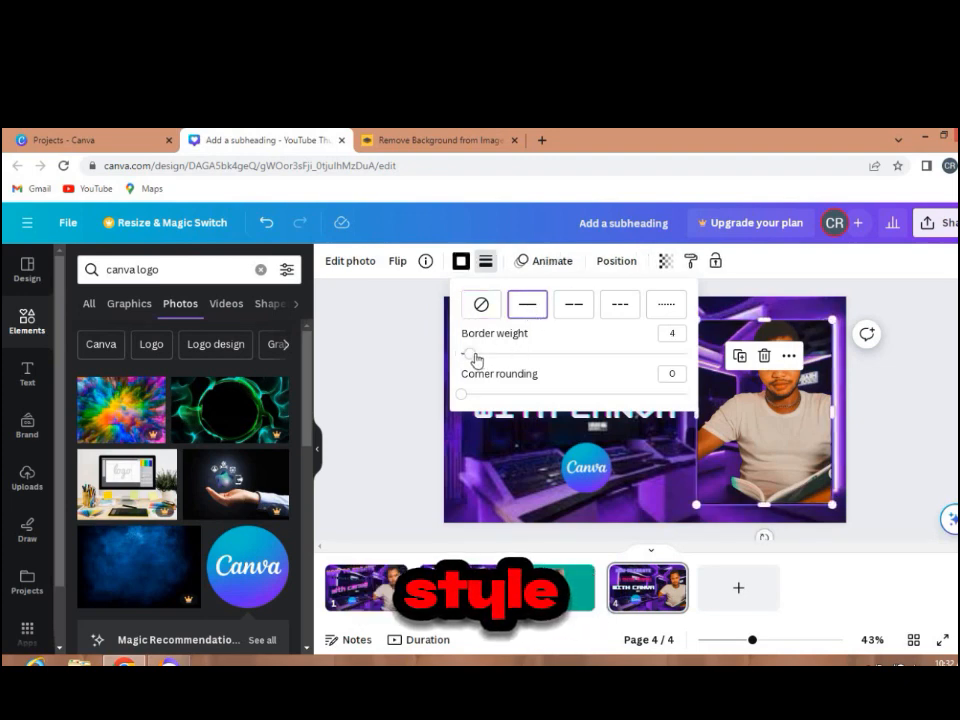
left_click_drag(471, 359, 616, 387)
Switch the portrait's border to the dotted style and set its weight to 7.
left_click(575, 312)
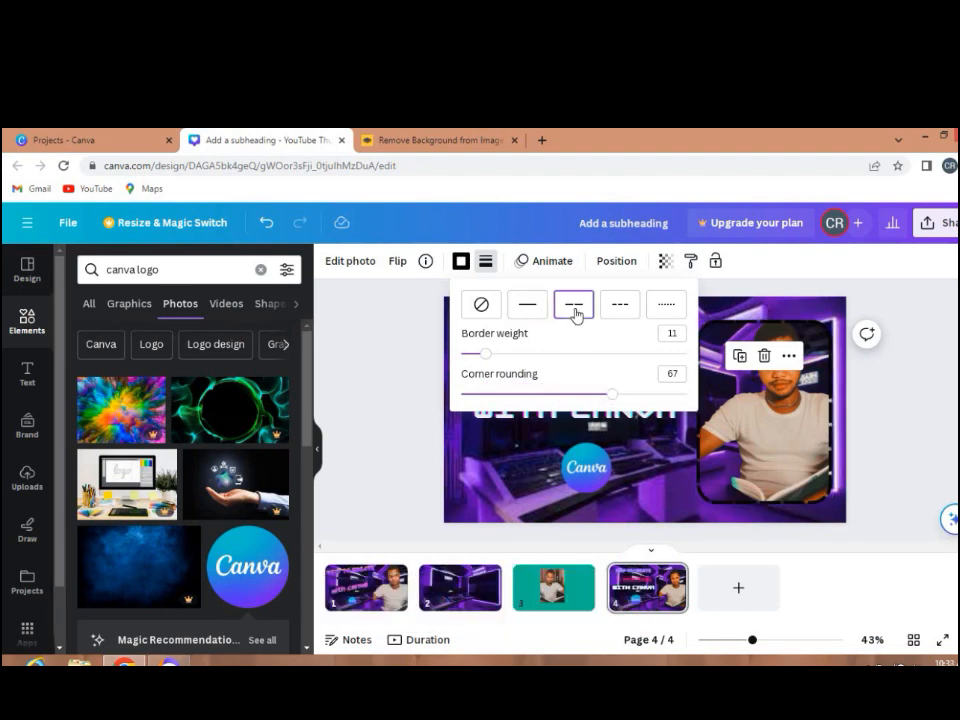
left_click(665, 304)
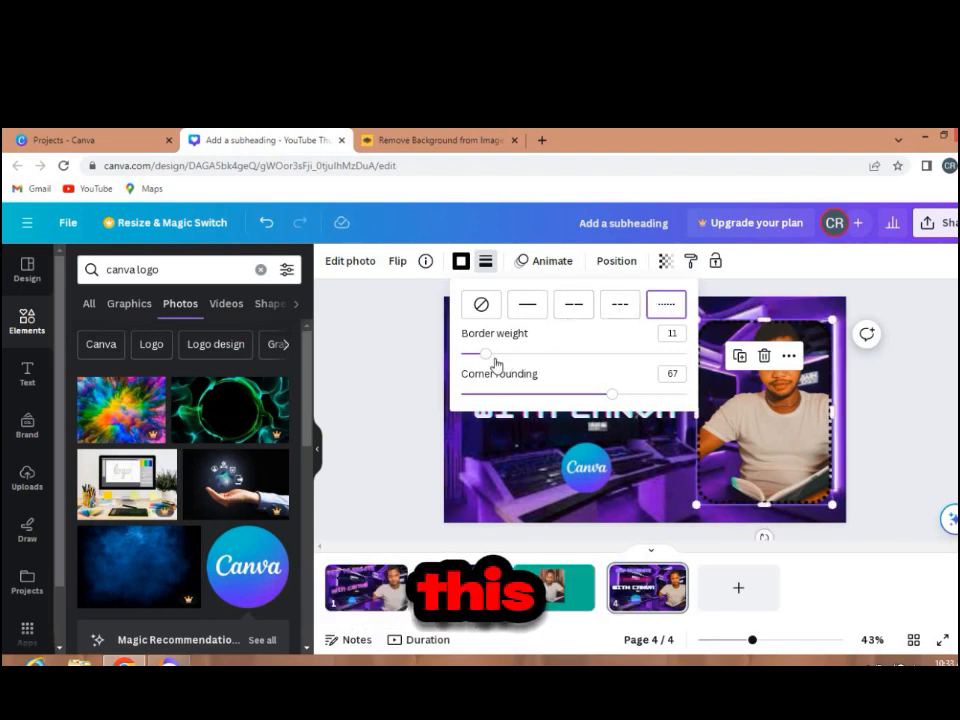
mouse_move(487, 356)
left_mouse_down()
mouse_move(482, 365)
mouse_move(477, 358)
left_mouse_up()
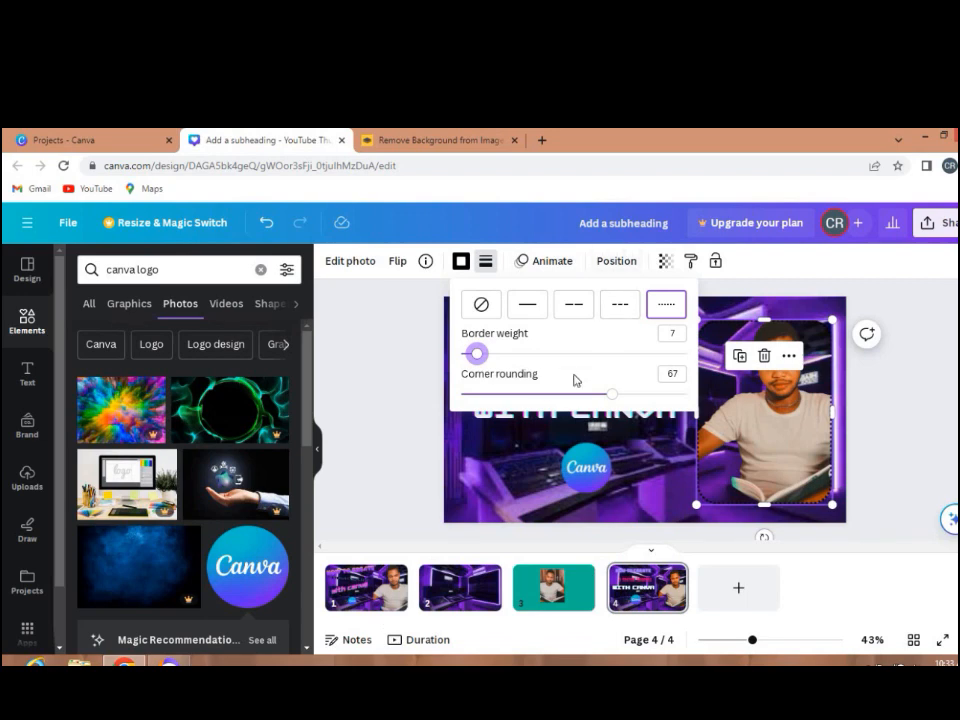
left_click(358, 265)
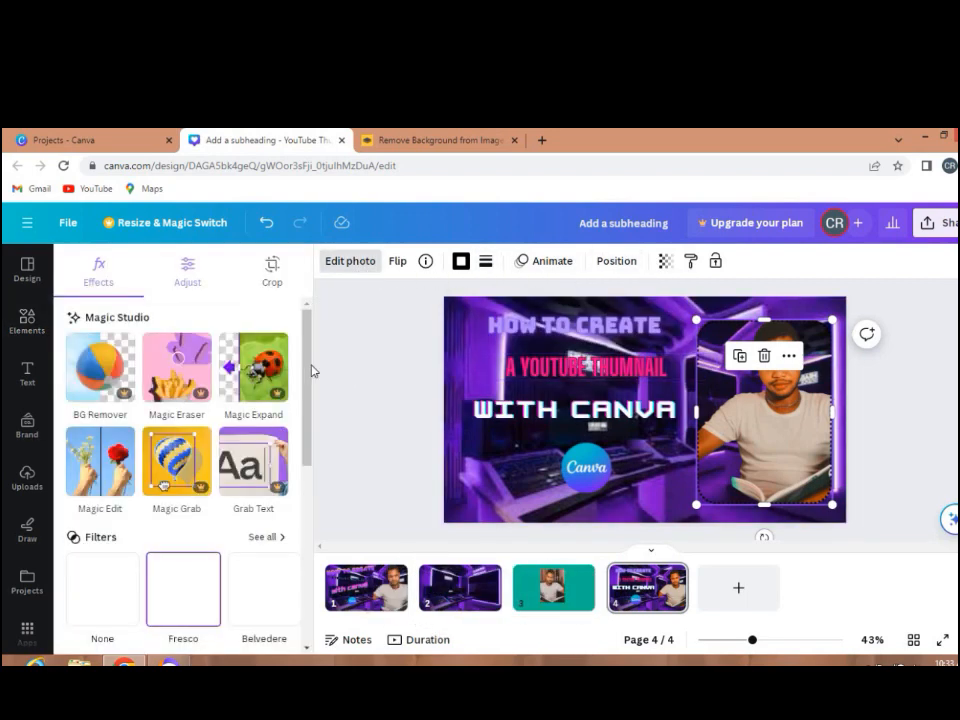
scroll(311, 368, "down", 3)
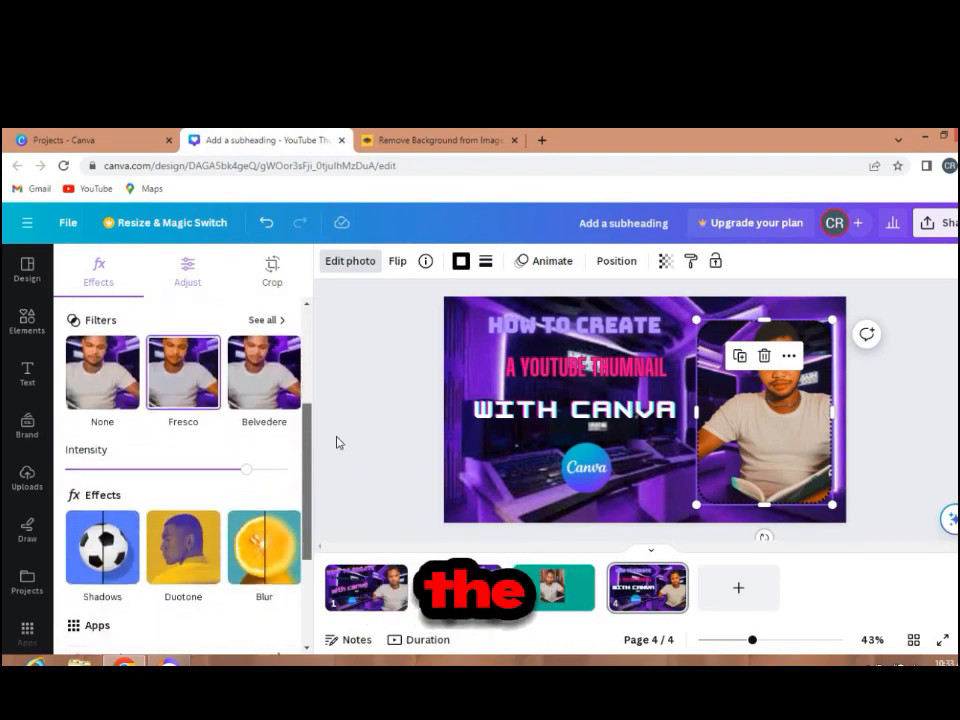
left_click_drag(337, 438, 356, 445)
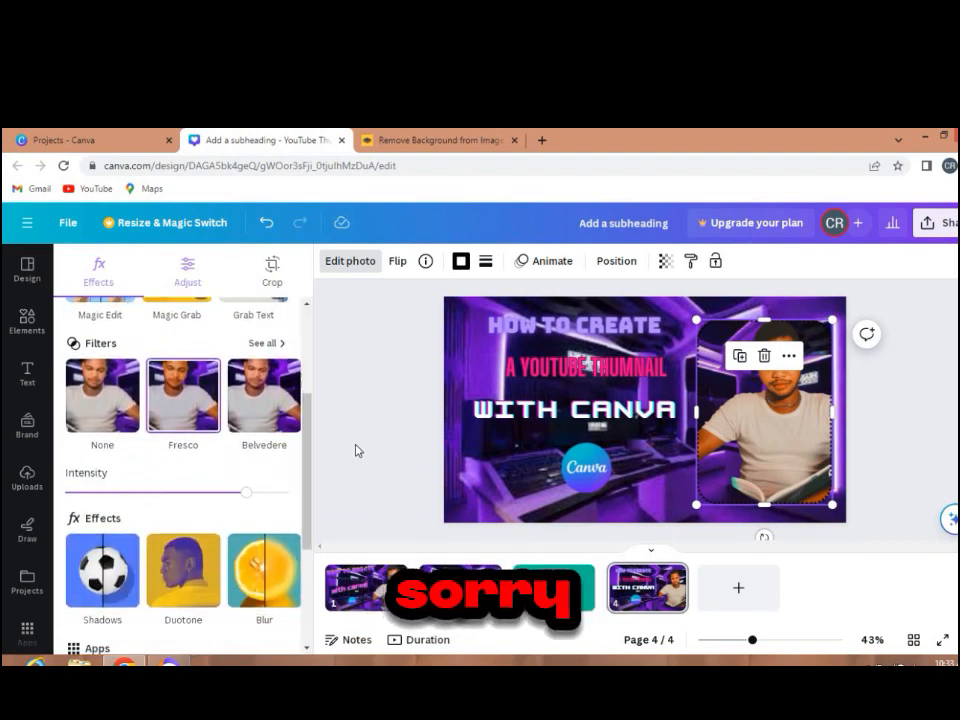
left_click(353, 360)
Change the portrait's border color to the light pink from the document colors.
left_click(750, 384)
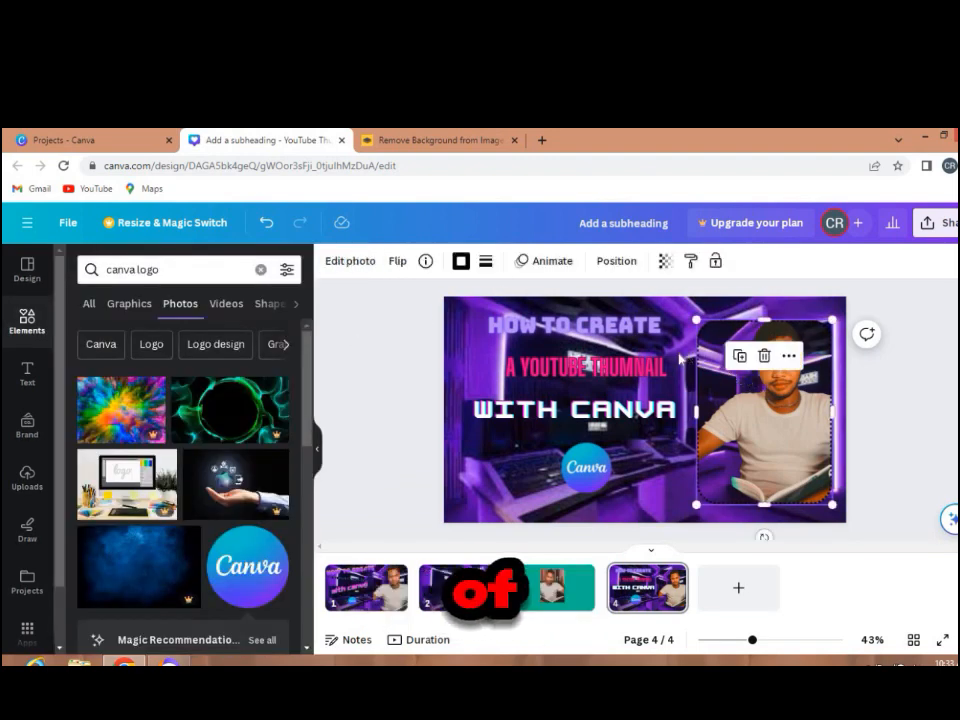
left_click(460, 261)
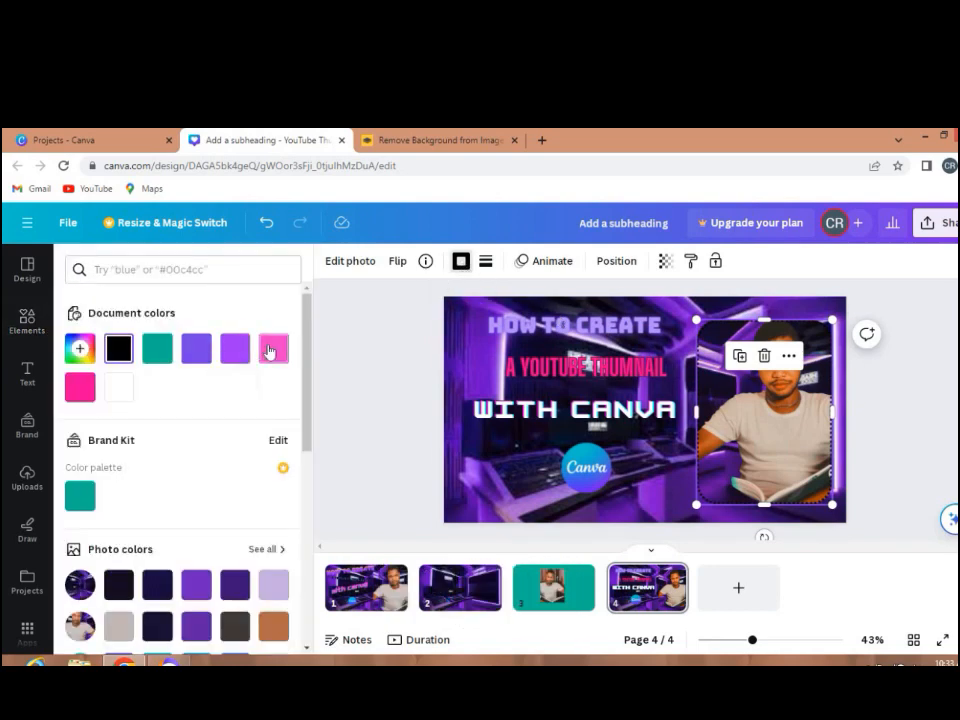
left_click(272, 349)
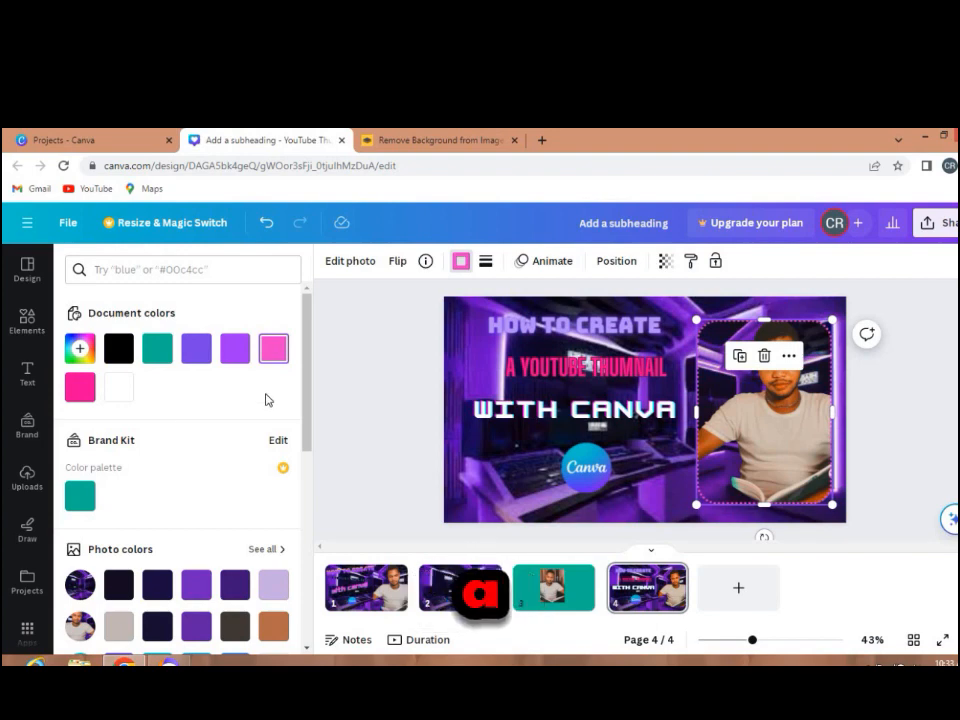
Rotate the HOW TO CREATE text slightly clockwise so the line slopes gently downward.
left_click(27, 322)
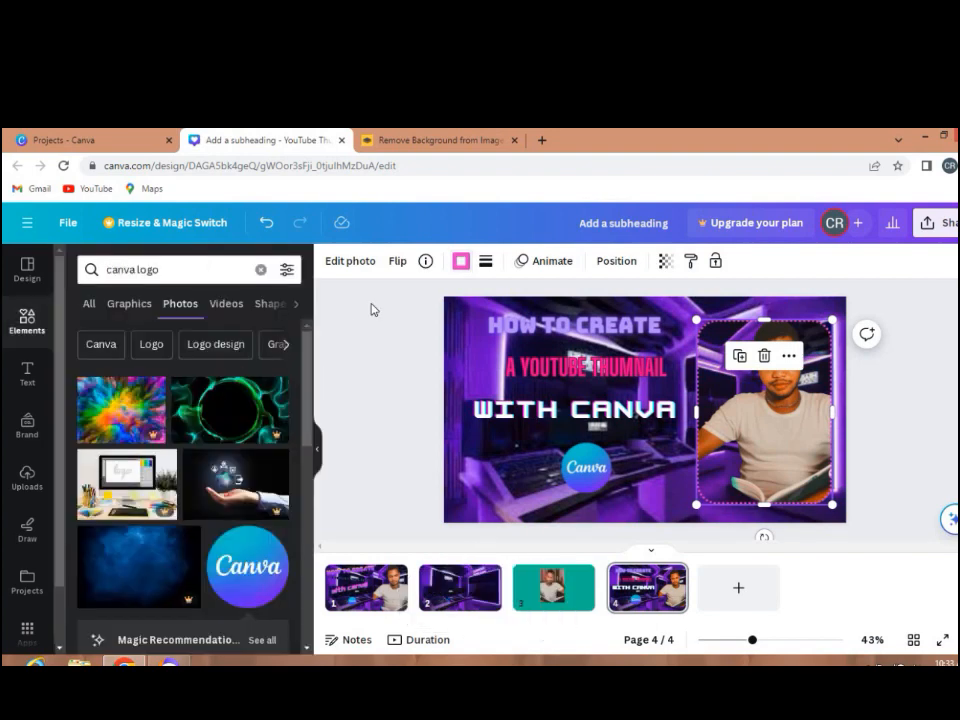
left_click(463, 369)
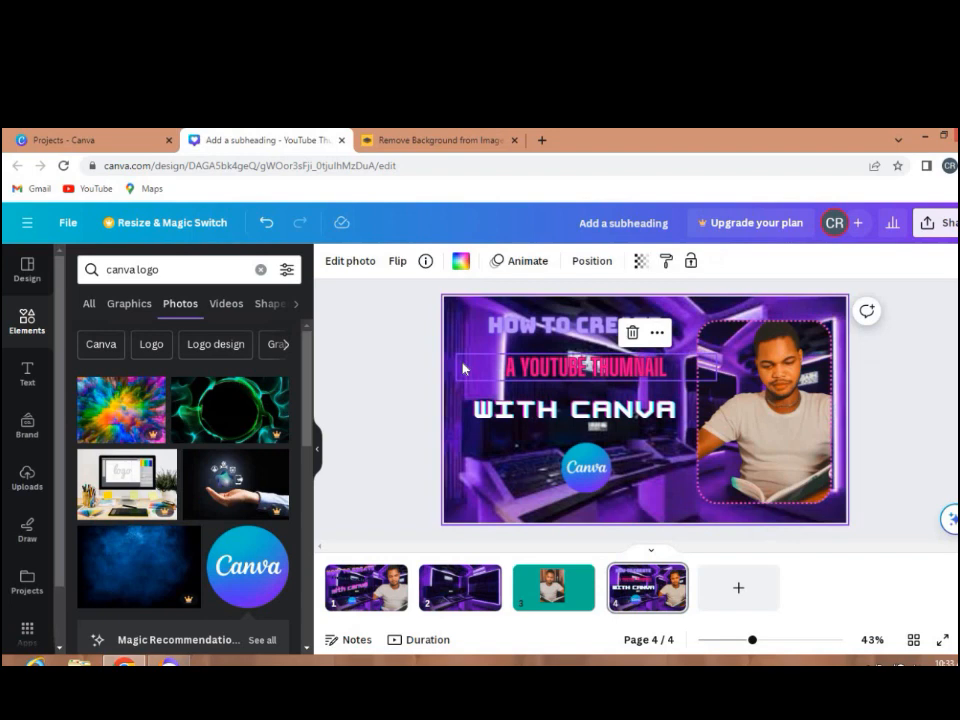
left_click(514, 334)
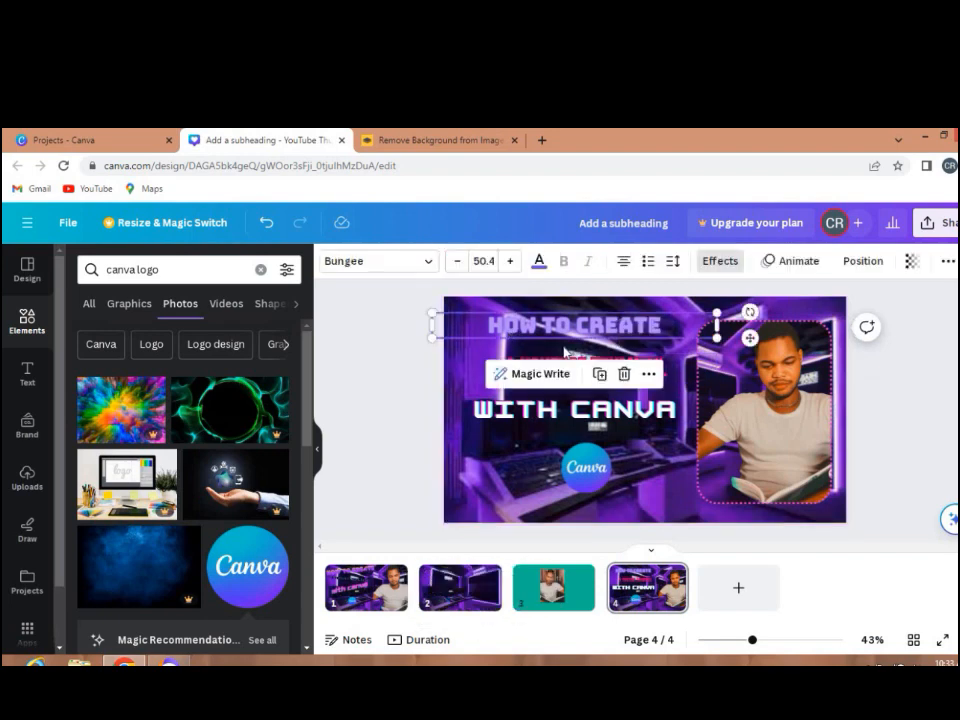
left_click(738, 320)
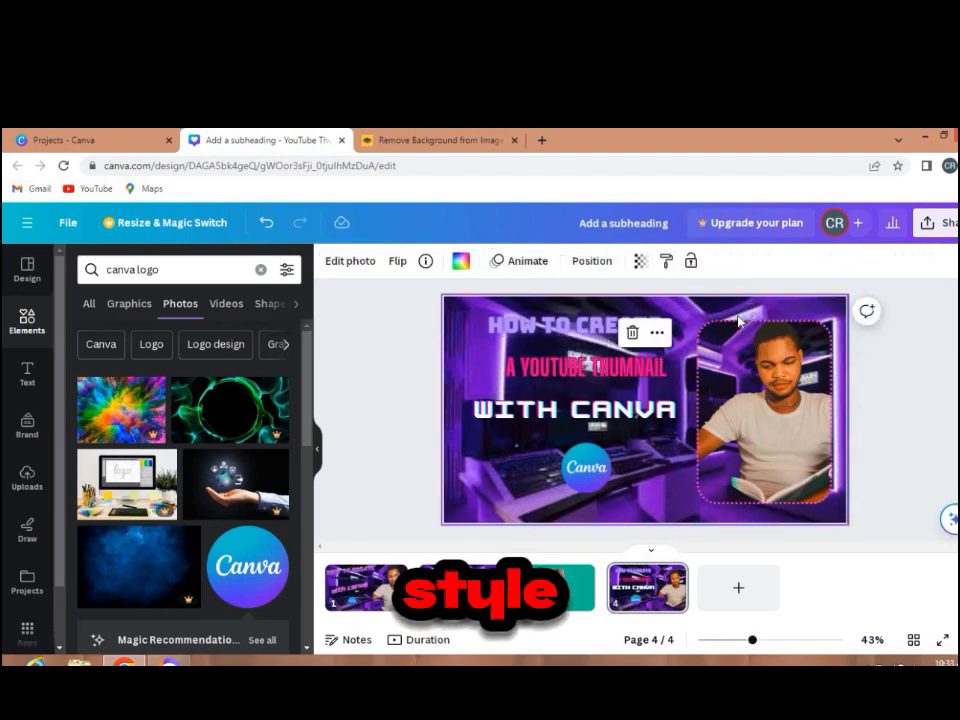
left_click(588, 328)
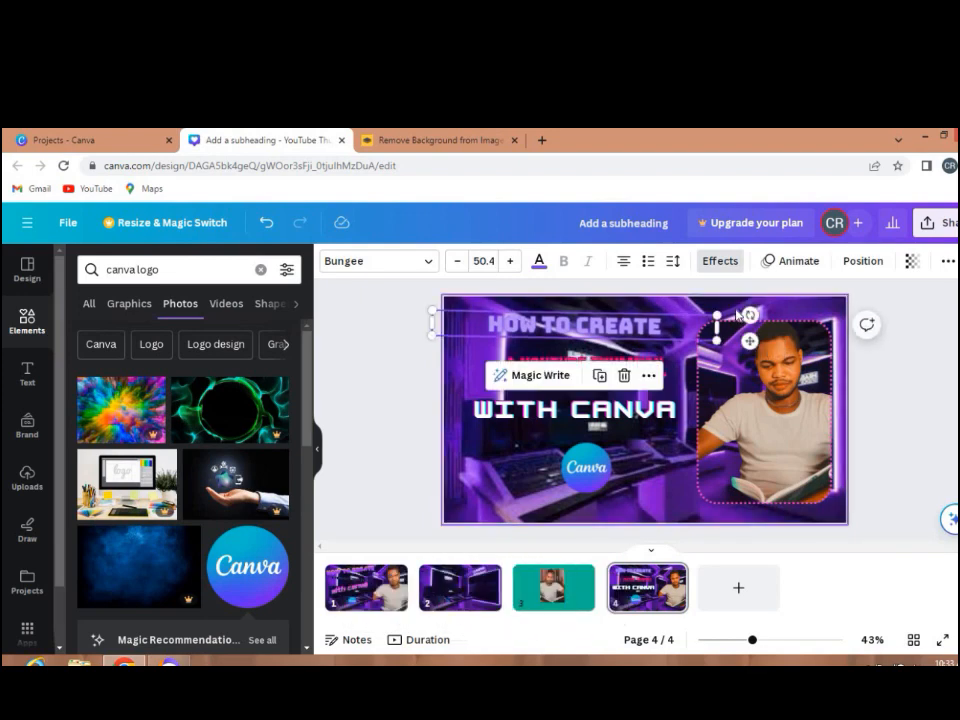
left_click_drag(748, 314, 735, 322)
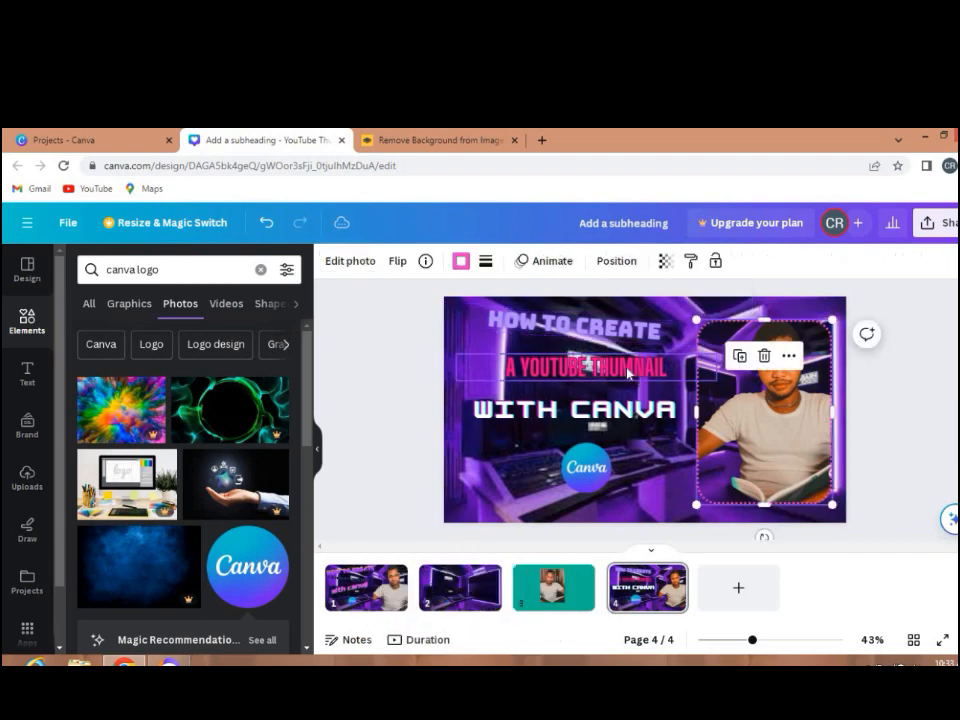
Tilt the A YOUTUBE THUMNAIL text steeply so it rises towards the portrait, and rotate the WITH CANVA text slightly clockwise.
left_click(629, 373)
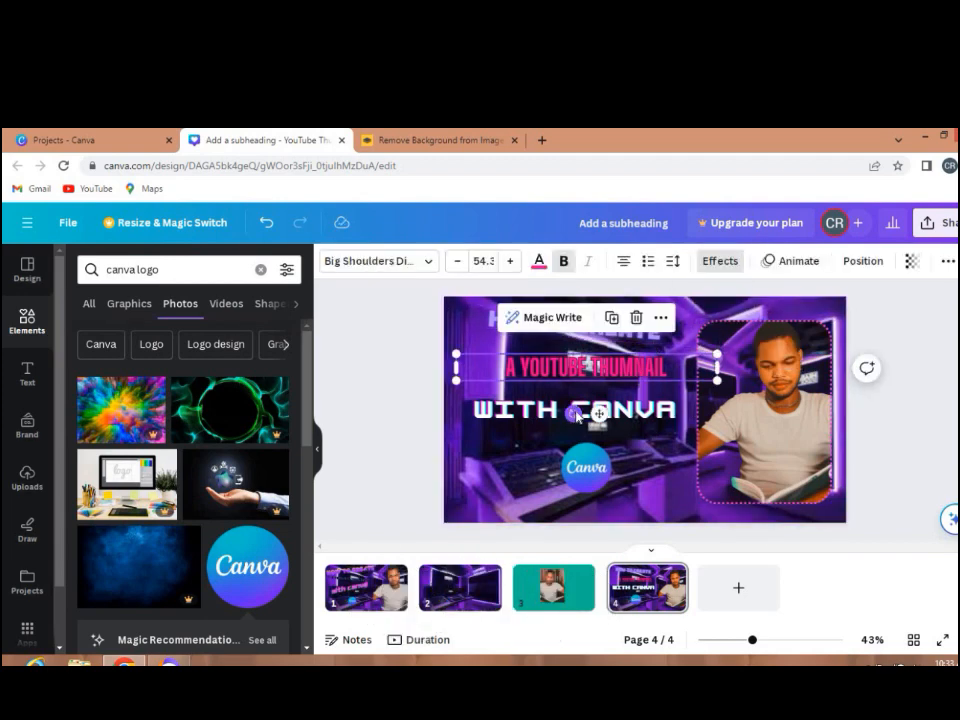
mouse_move(577, 414)
left_mouse_down()
mouse_move(566, 424)
mouse_move(590, 415)
left_mouse_up()
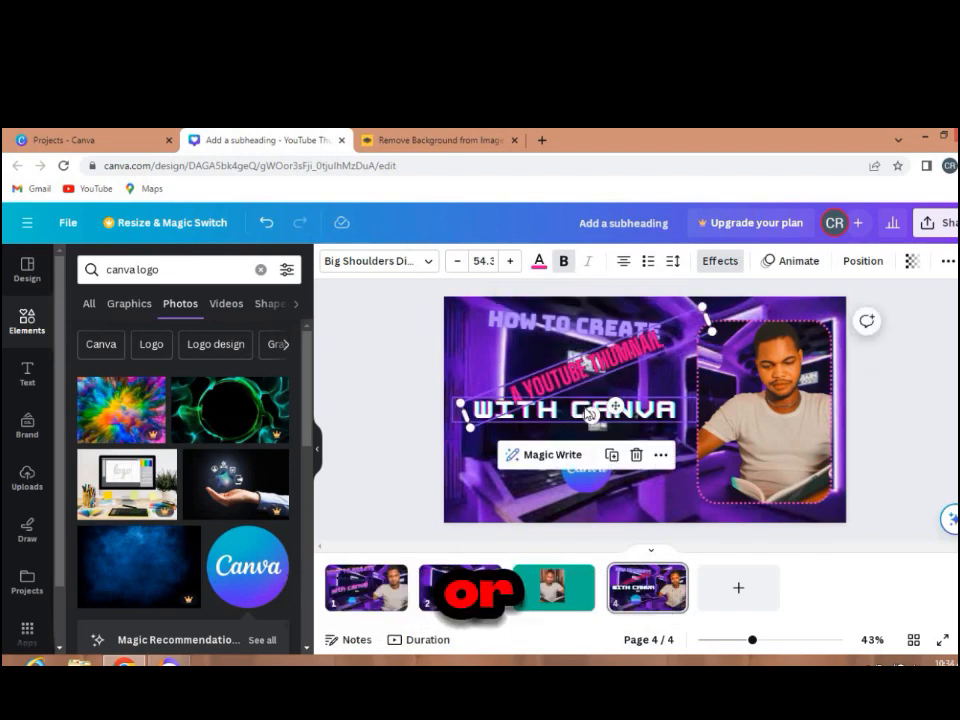
left_click(588, 412)
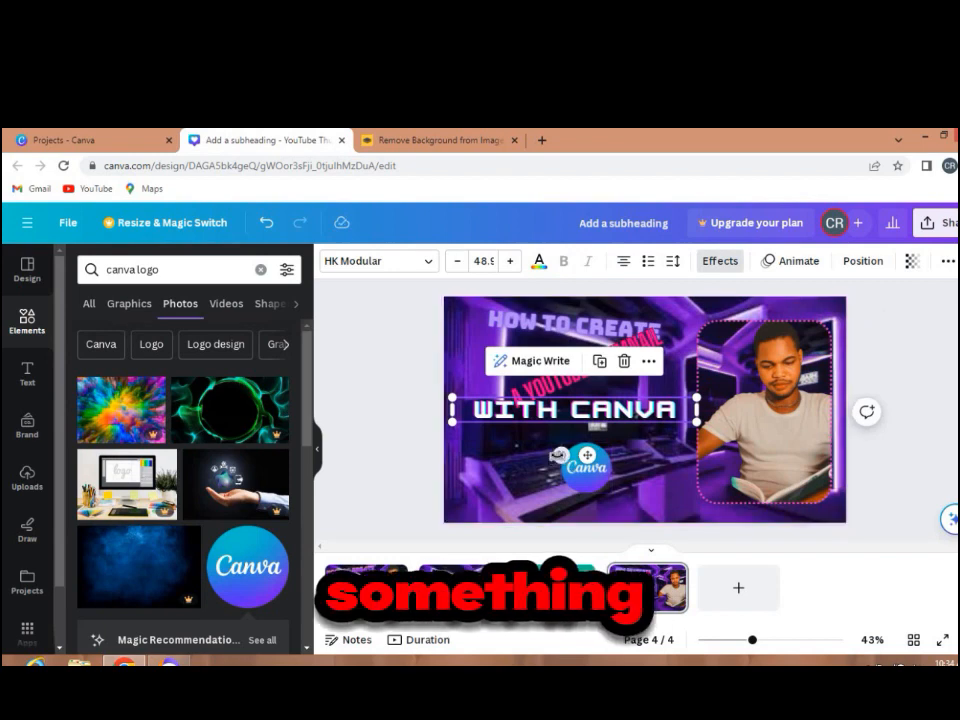
left_click_drag(559, 455, 556, 446)
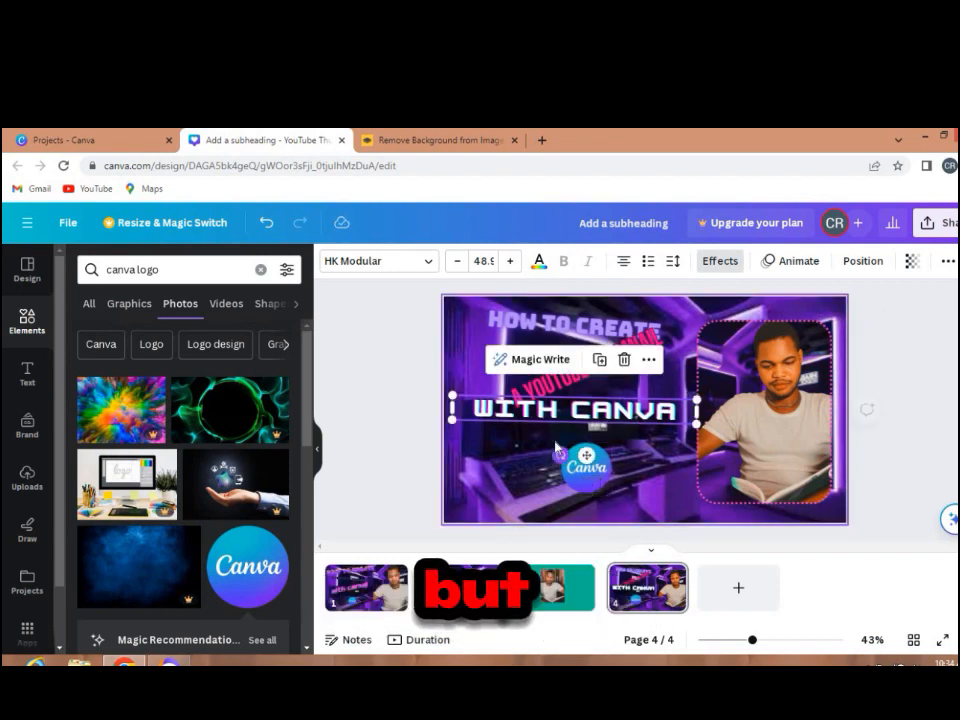
Move the A YOUTUBE THUMNAIL text up slightly and rotate it back to horizontal.
left_click(544, 391)
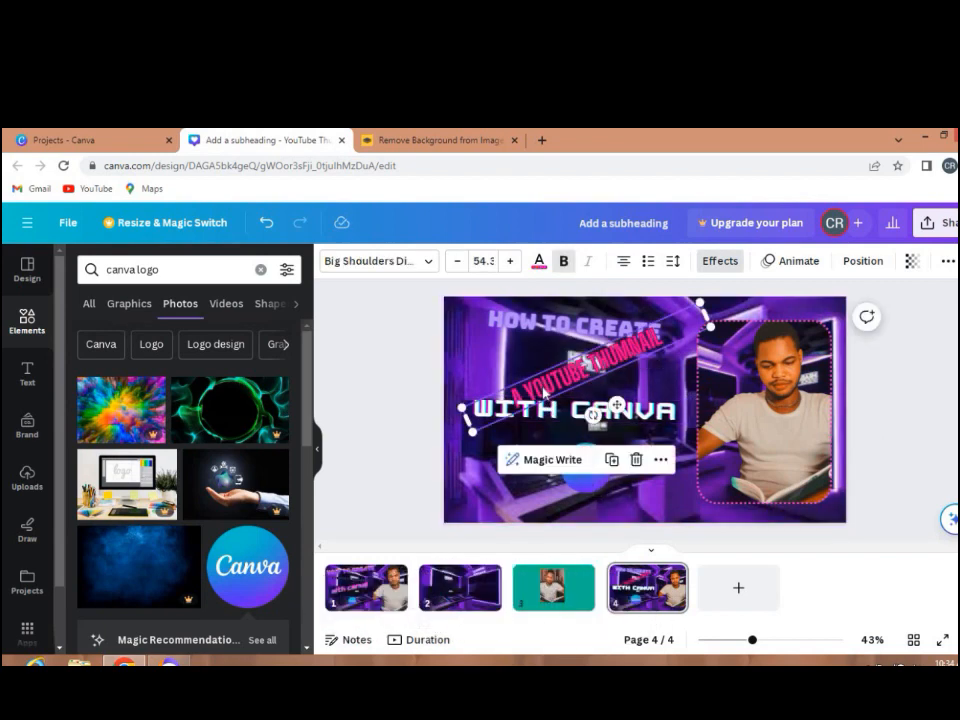
left_click_drag(546, 383, 547, 381)
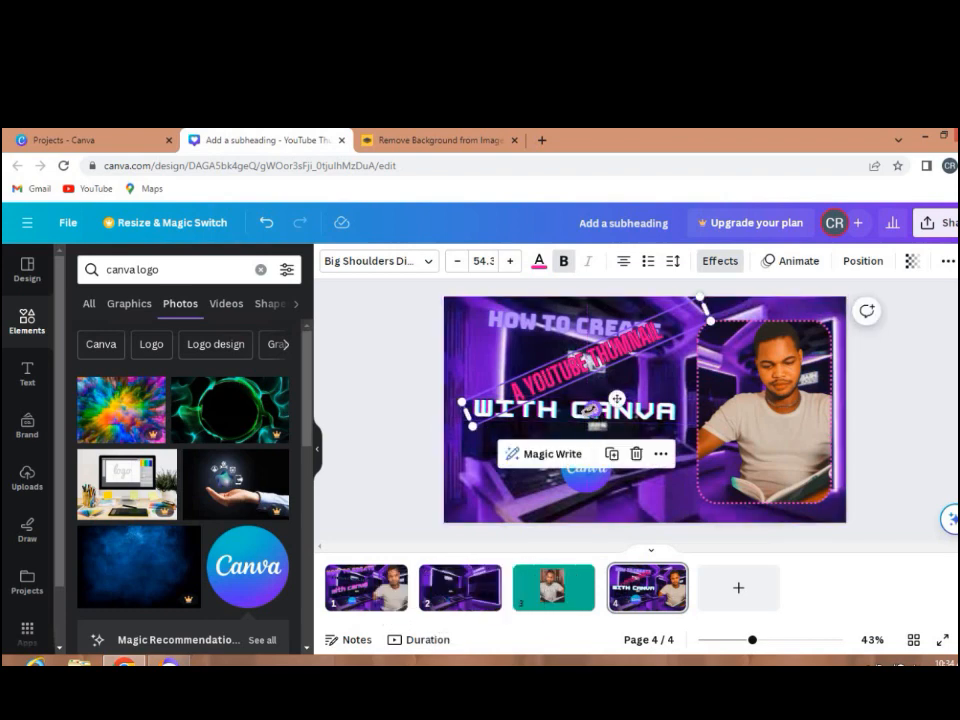
left_click_drag(590, 410, 557, 386)
left_click_drag(563, 387, 572, 403)
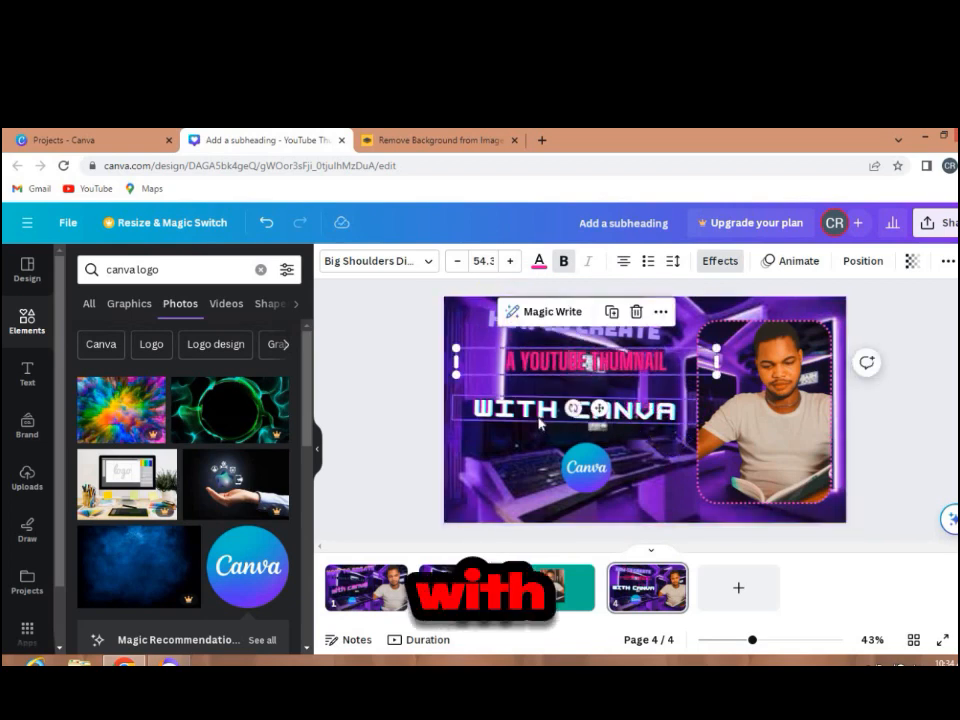
Move the WITH CANVA text up closer to the A YOUTUBE THUMNAIL line, and shift the portrait slightly down.
left_click(540, 405)
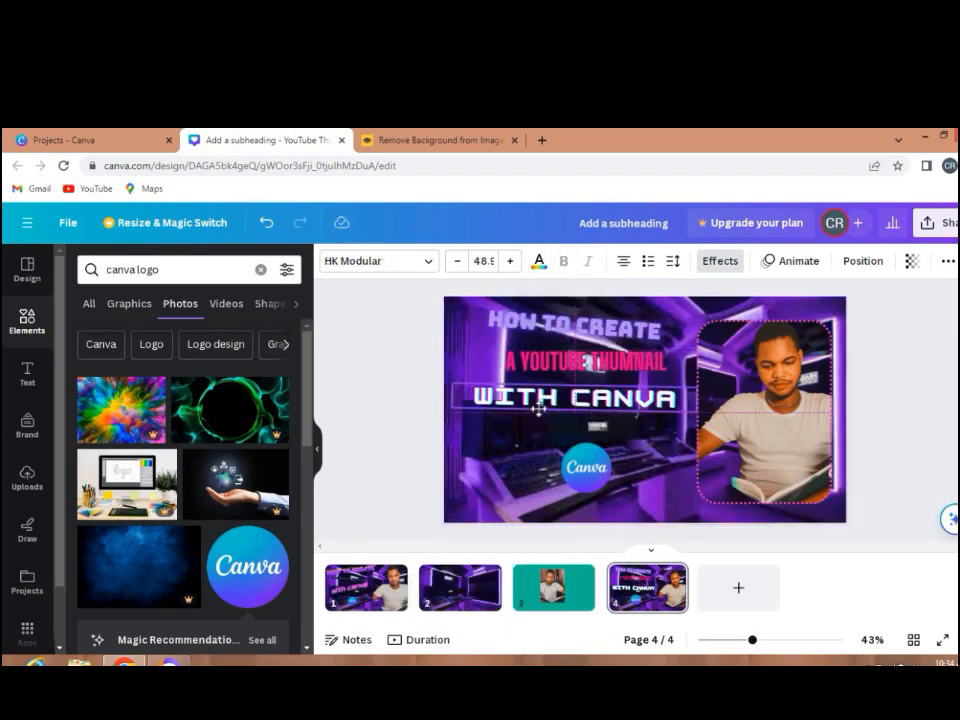
left_click(529, 493)
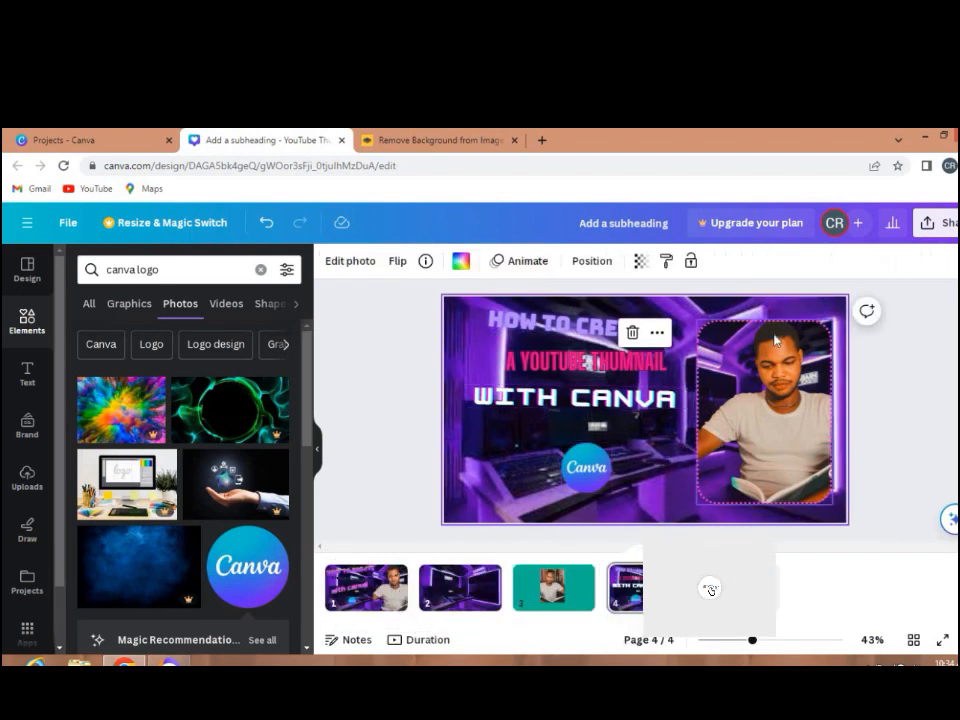
left_click(772, 376)
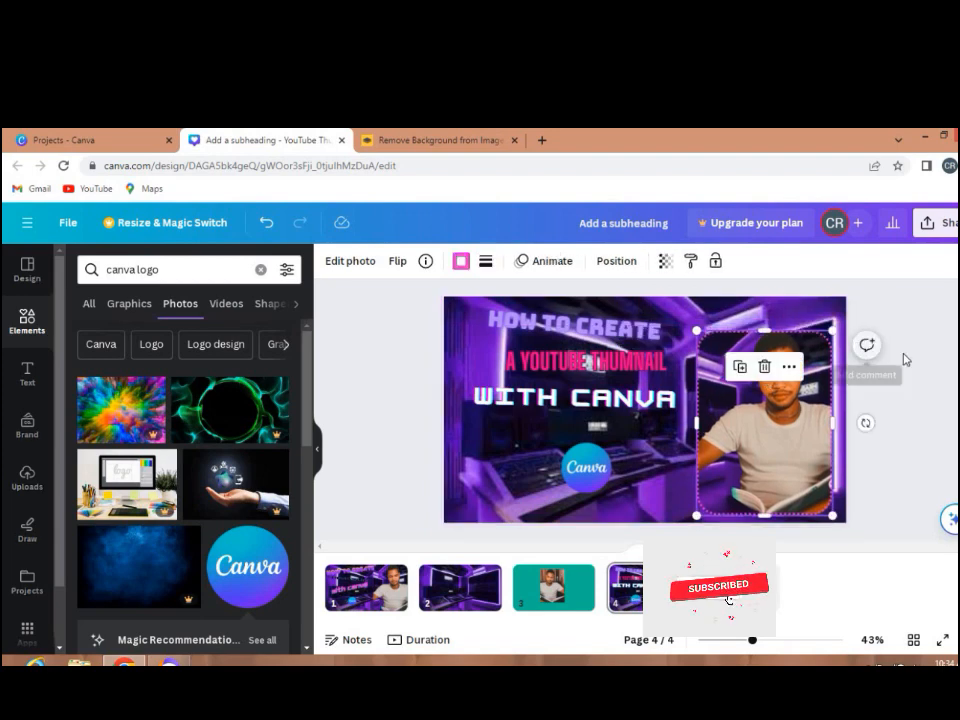
Open the design's PNG download settings and limit the page selection to page 4 only.
left_click(929, 226)
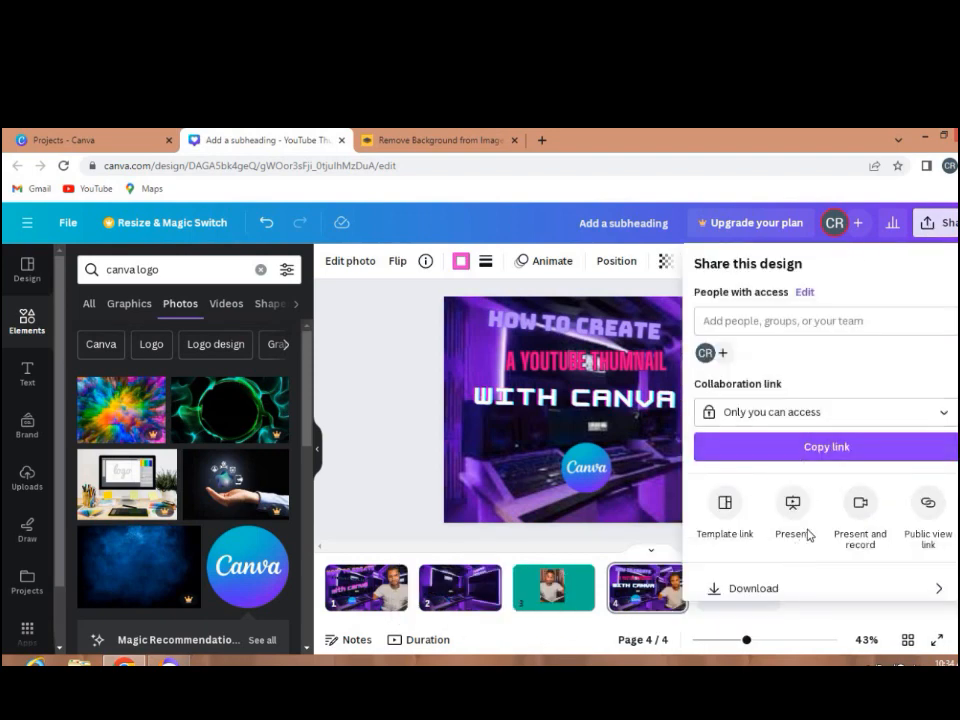
left_click(756, 587)
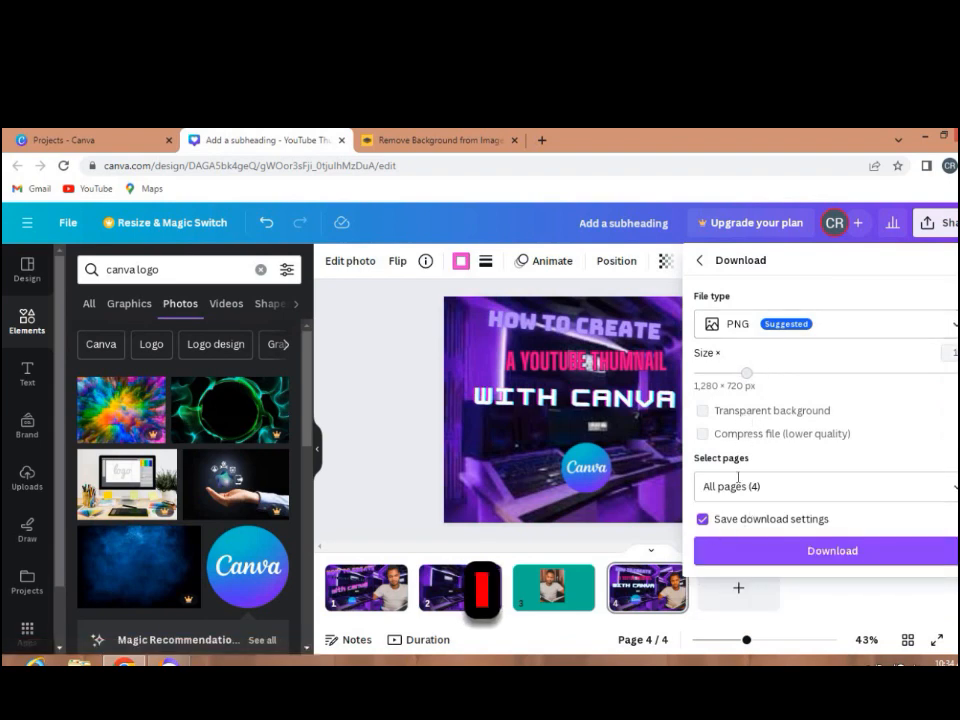
left_click(953, 488)
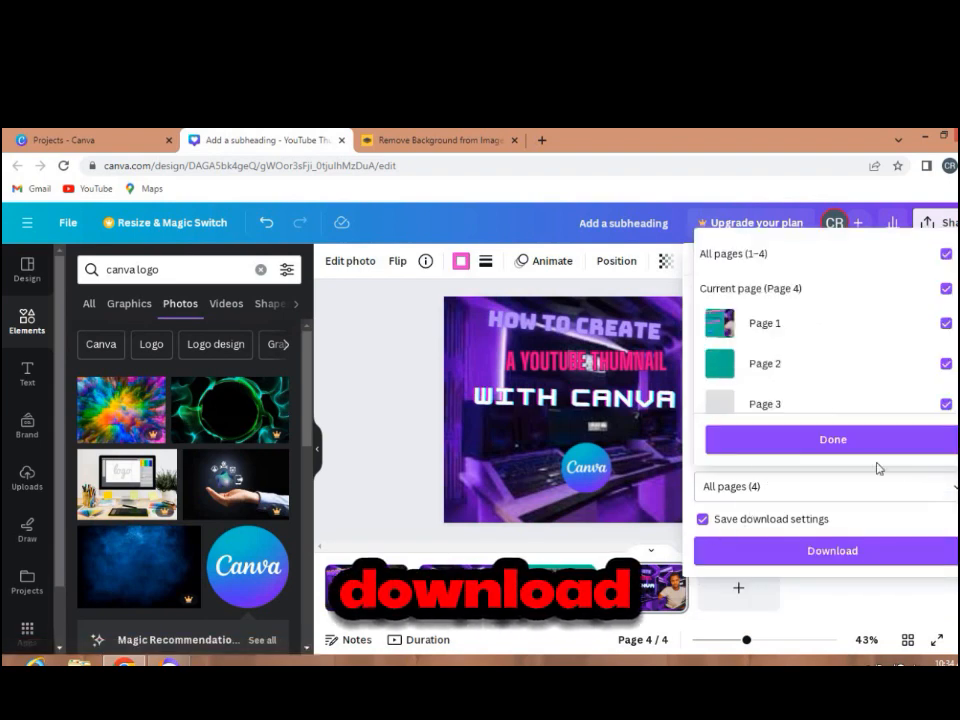
scroll(776, 337, "down", 1)
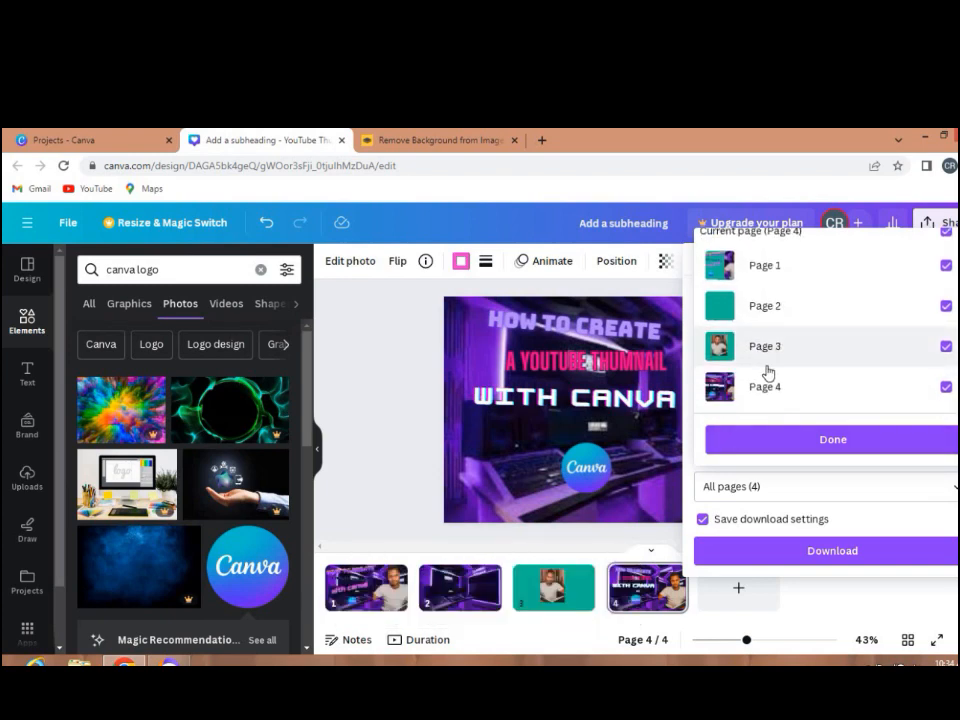
left_click(757, 387)
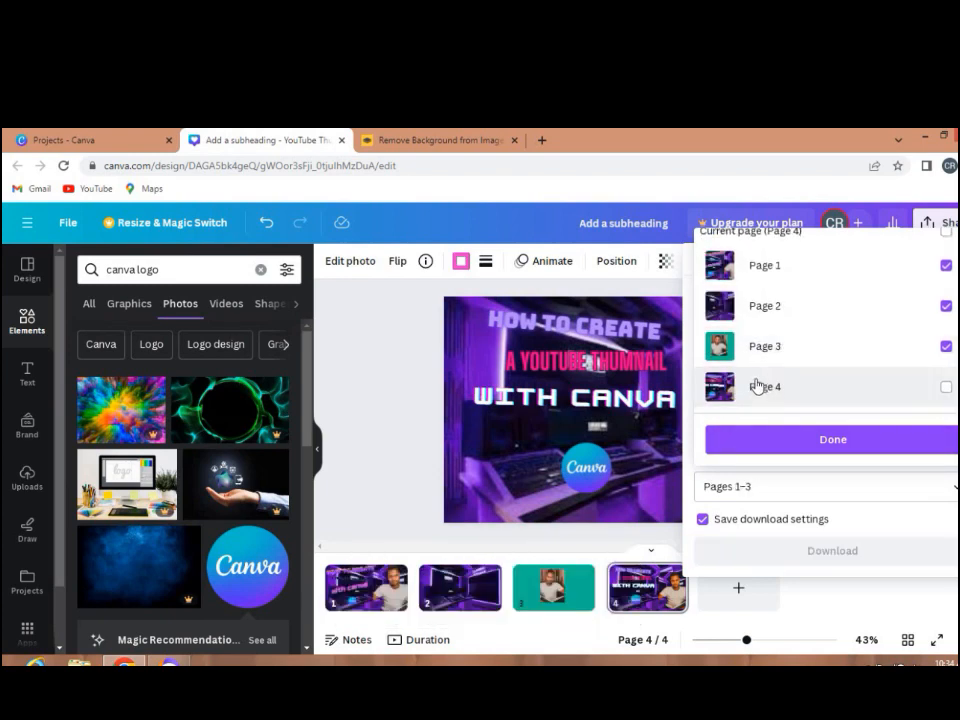
left_click(745, 347)
left_click(750, 310)
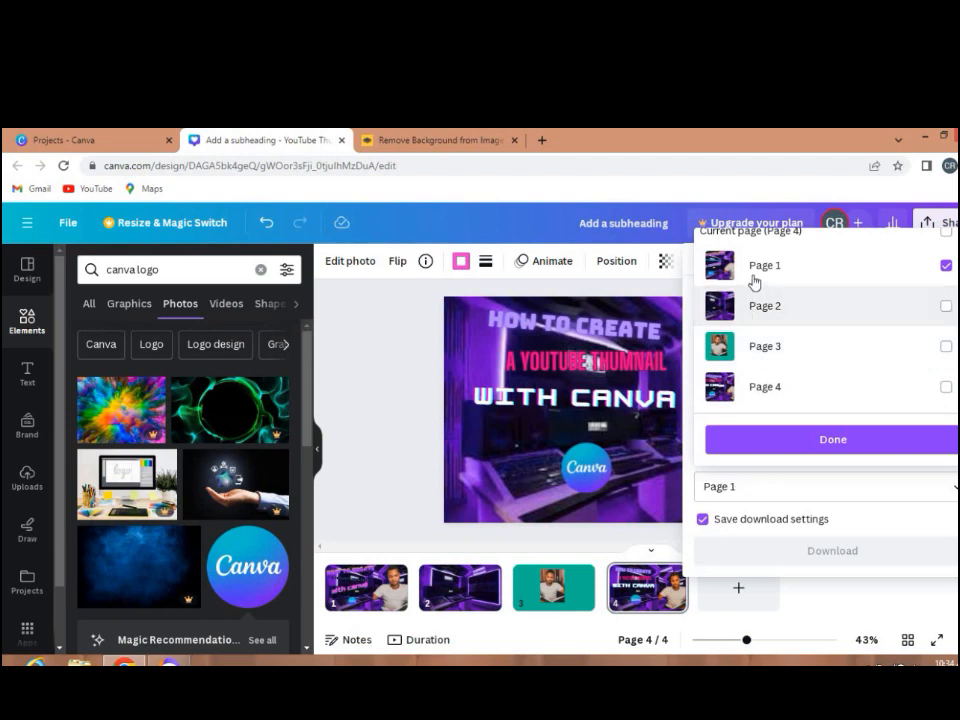
left_click(755, 266)
left_click(755, 390)
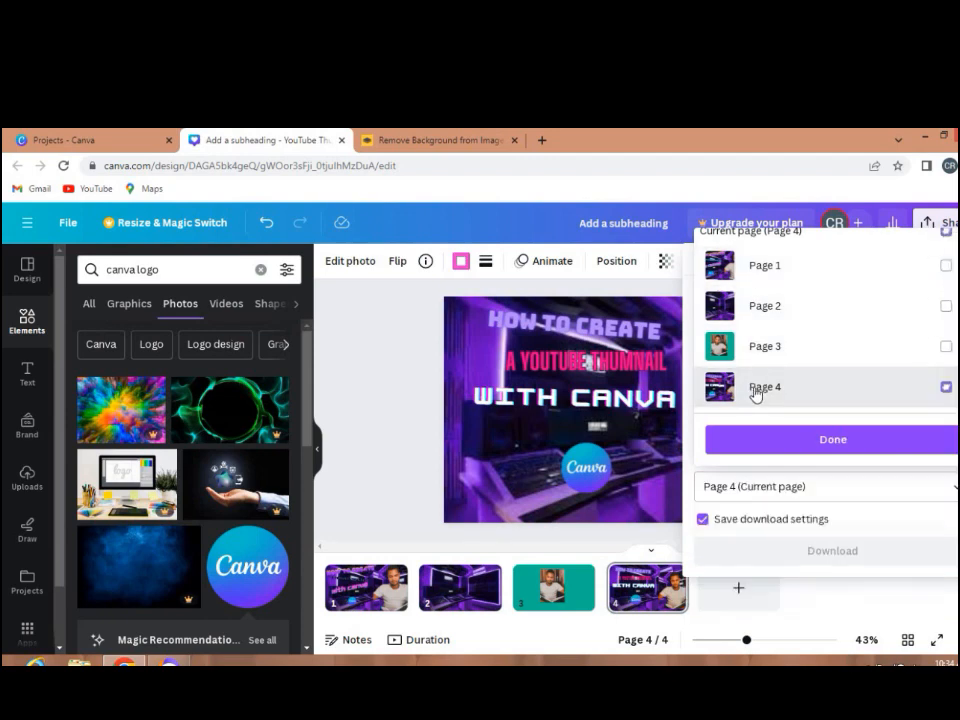
scroll(777, 364, "up", 2)
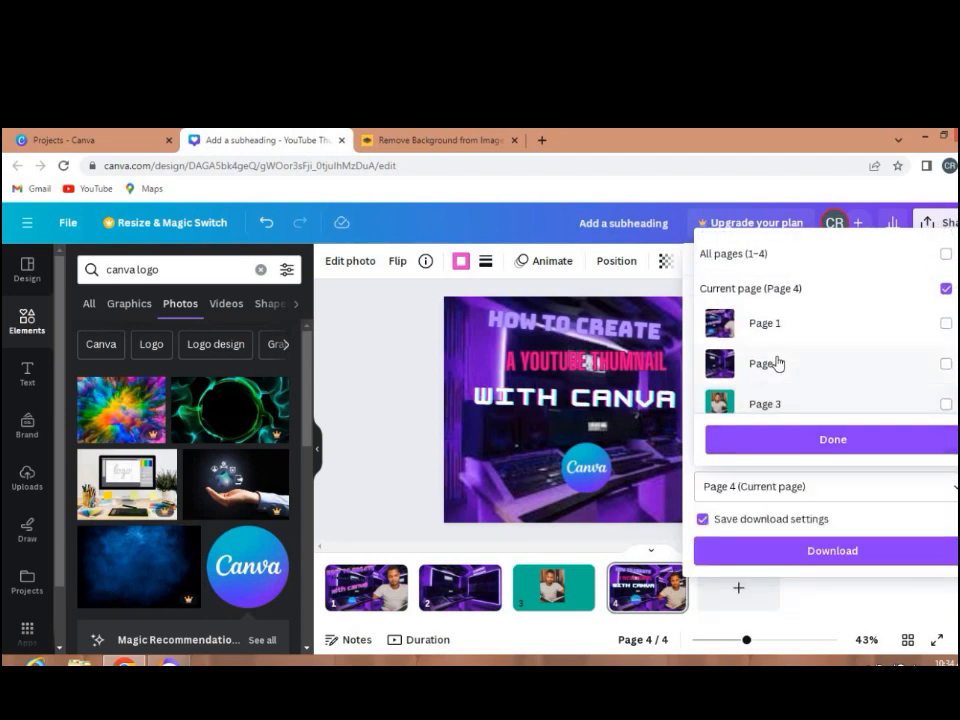
left_click(945, 290)
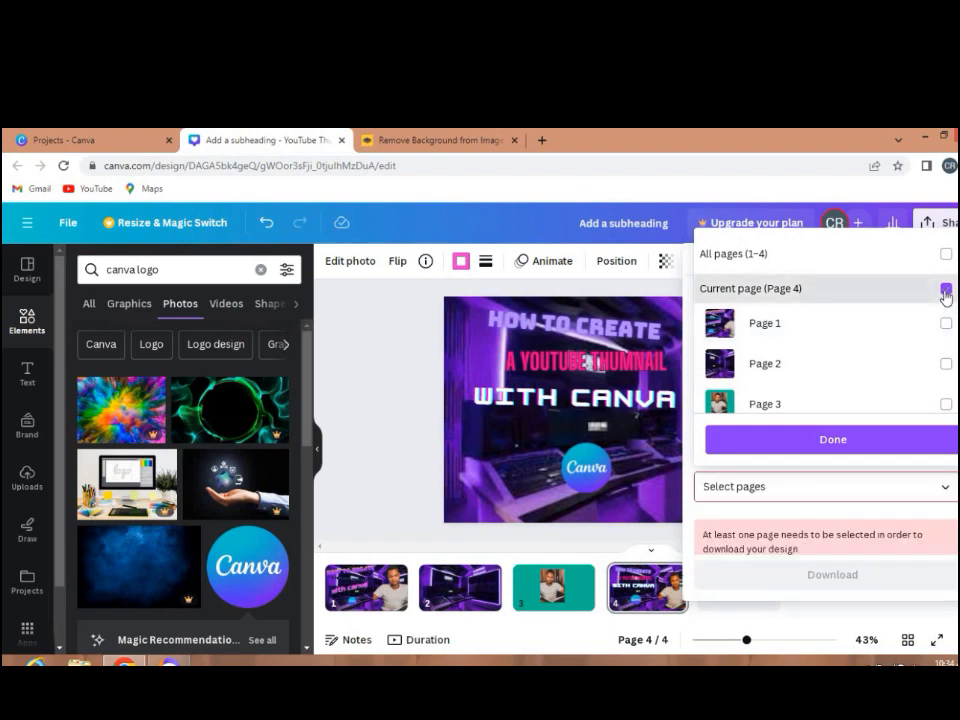
scroll(840, 337, "down", 1)
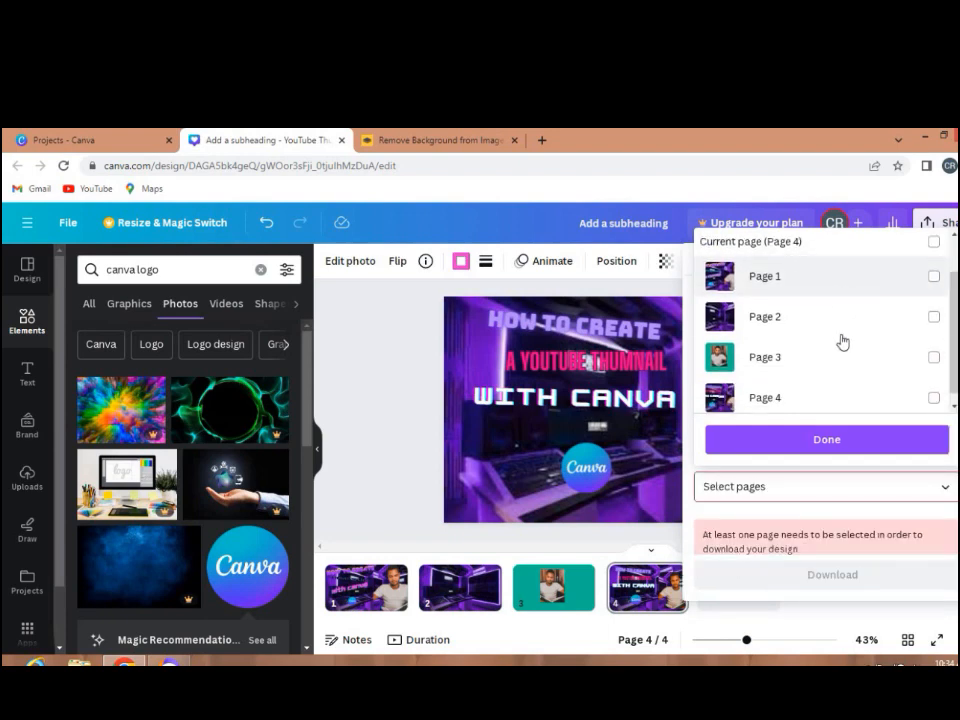
left_click(859, 392)
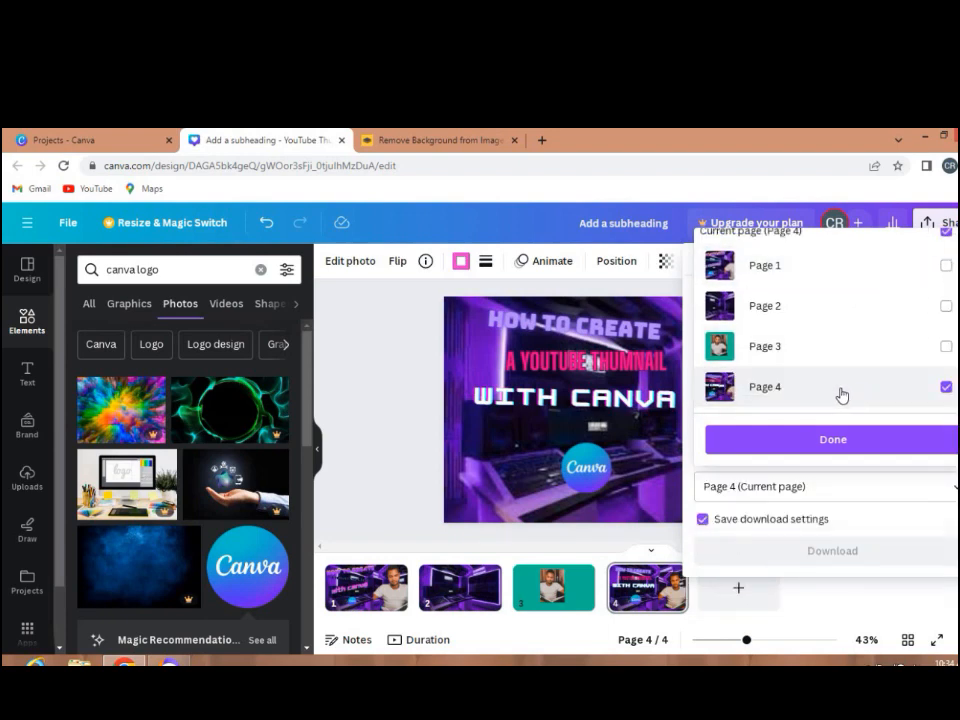
Download page 4 as a PNG and open the downloaded image.
left_click(796, 445)
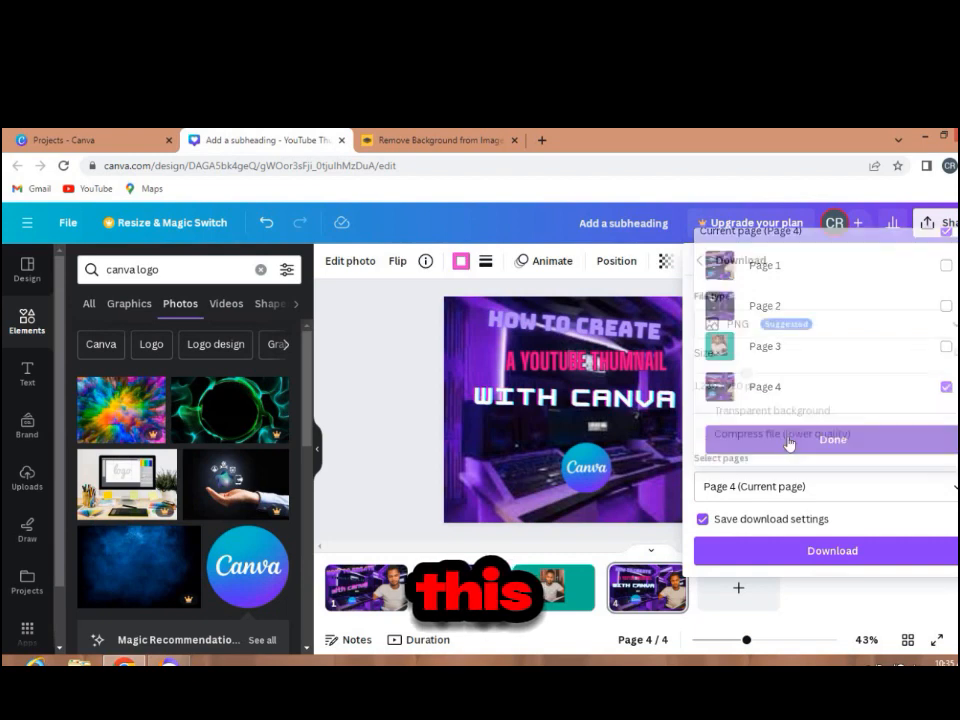
left_click(784, 553)
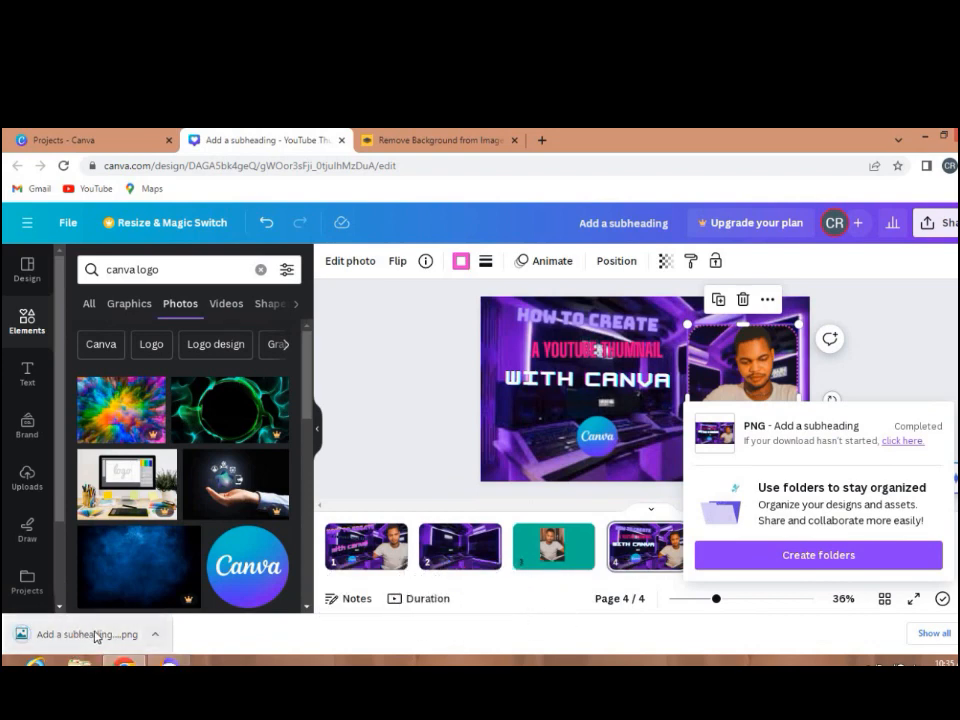
left_click(96, 634)
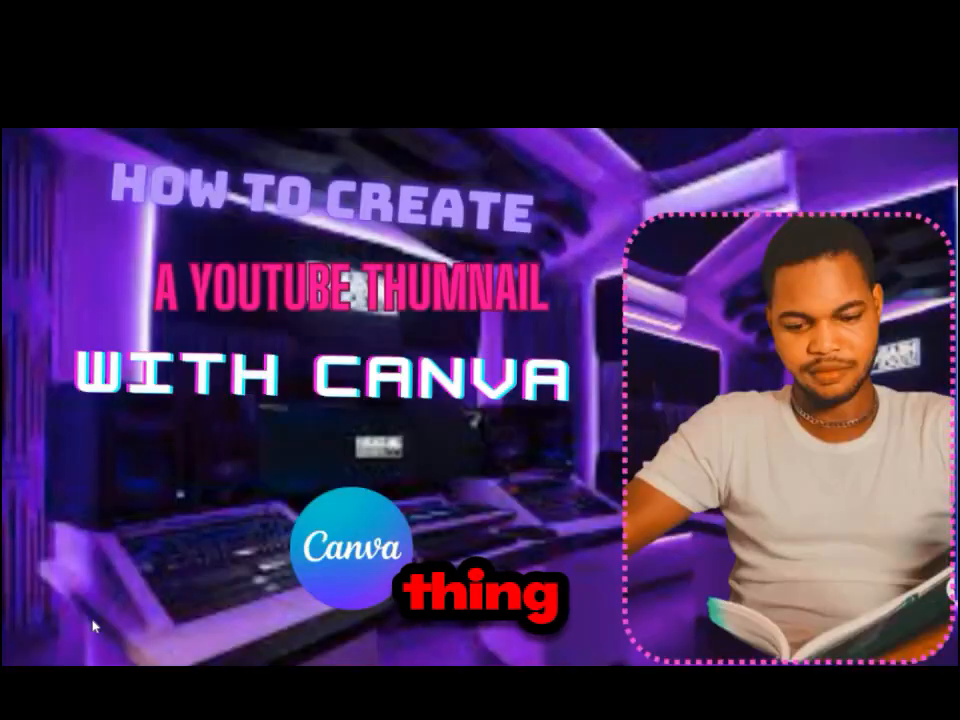